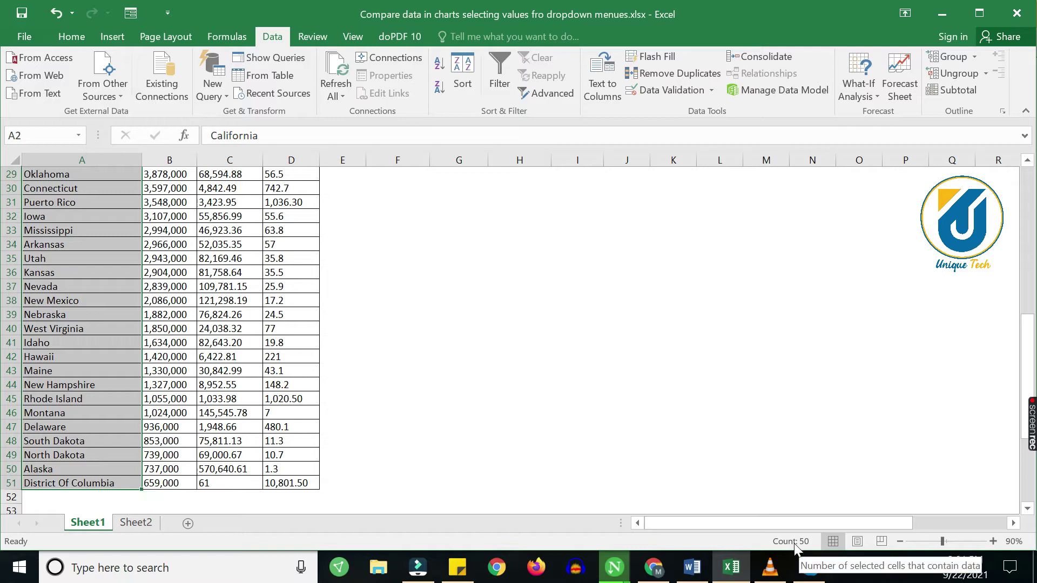
Step: Examine the state list and its Population, Land Area and Population Density columns
{"action": "scroll", "coordinate": [238, 259], "scroll_direction": "up", "scroll_amount": 9}
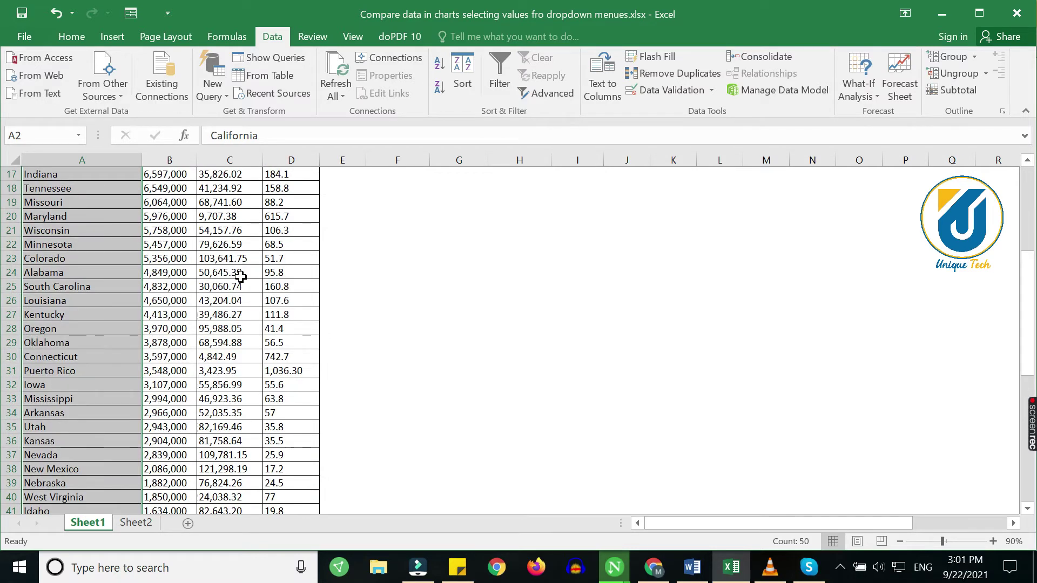
{"action": "left_click", "coordinate": [179, 171]}
{"action": "left_click", "coordinate": [174, 159]}
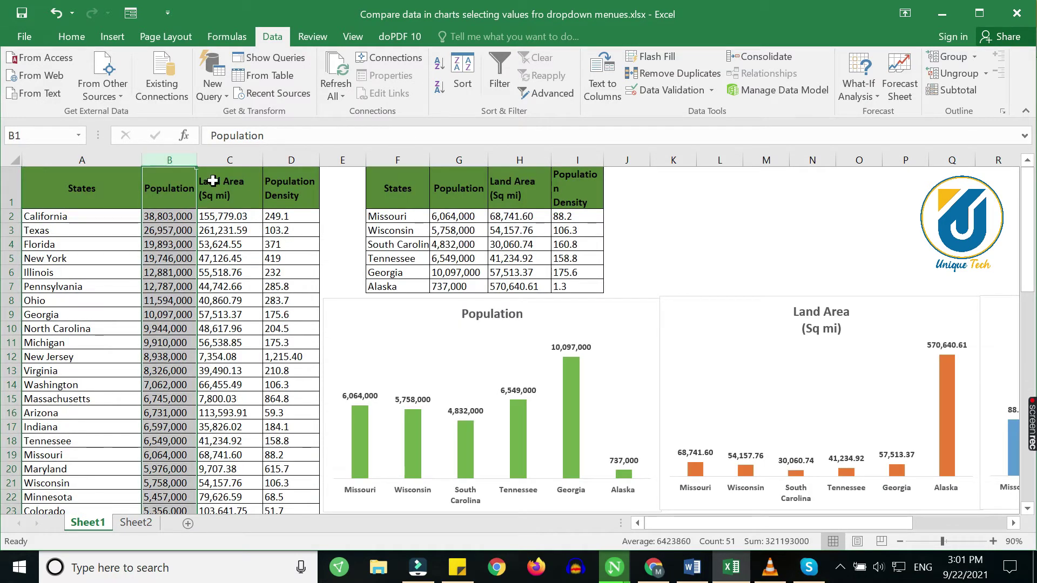
{"action": "left_click", "coordinate": [224, 160]}
{"action": "left_click", "coordinate": [290, 160]}
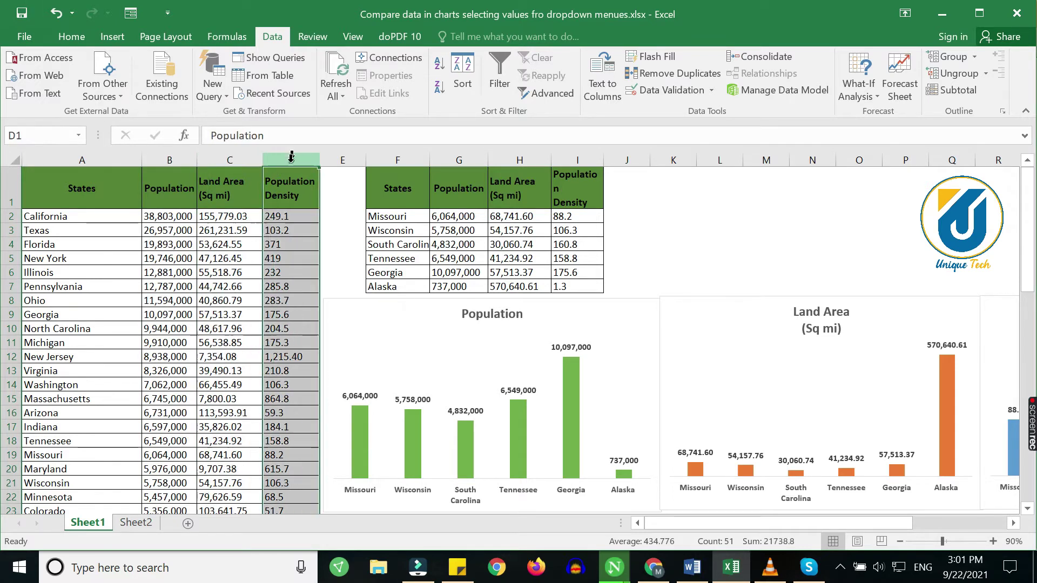
Step: Choose Minnesota as the first state to compare in cell F2
{"action": "left_click", "coordinate": [411, 222]}
{"action": "left_click", "coordinate": [898, 541]}
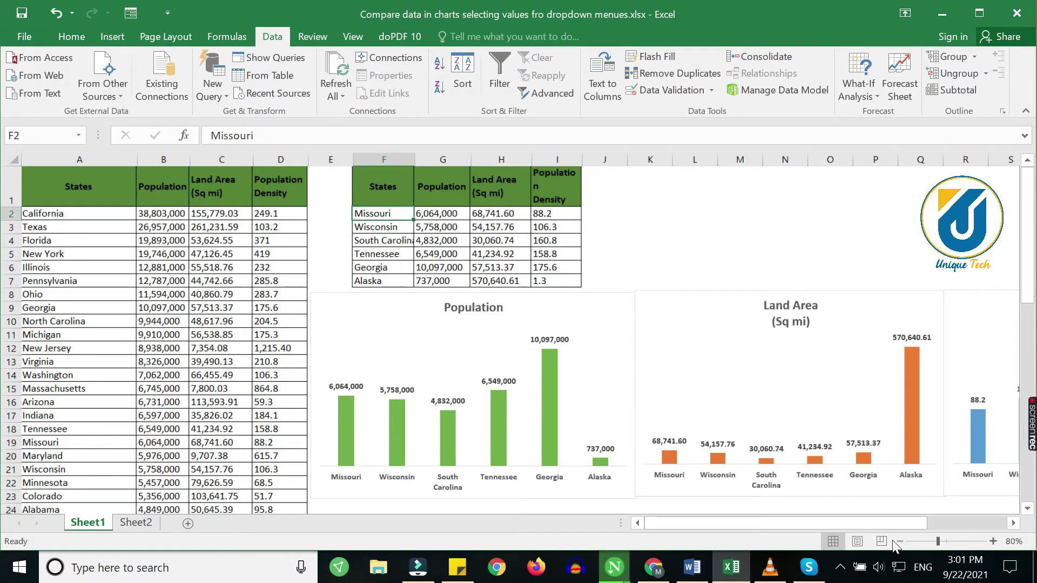
{"action": "left_click_drag", "start_coordinate": [664, 522], "coordinate": [676, 520]}
{"action": "left_click", "coordinate": [282, 210]}
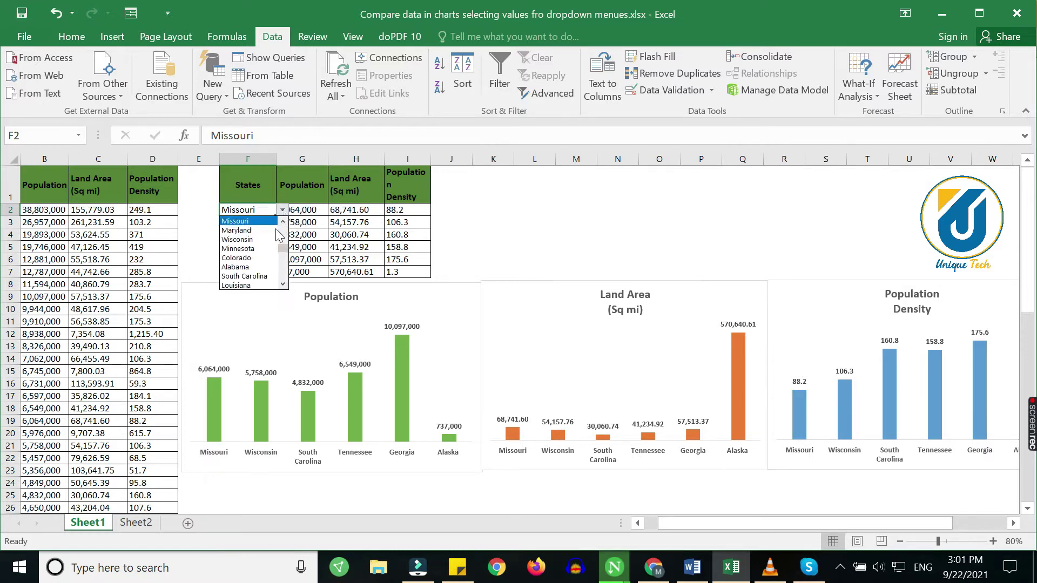
{"action": "left_click", "coordinate": [256, 249]}
Step: Choose California as the second state to compare in cell F3
{"action": "left_click", "coordinate": [259, 222]}
{"action": "left_click", "coordinate": [282, 222]}
{"action": "scroll", "coordinate": [259, 254], "scroll_direction": "up", "scroll_amount": 5}
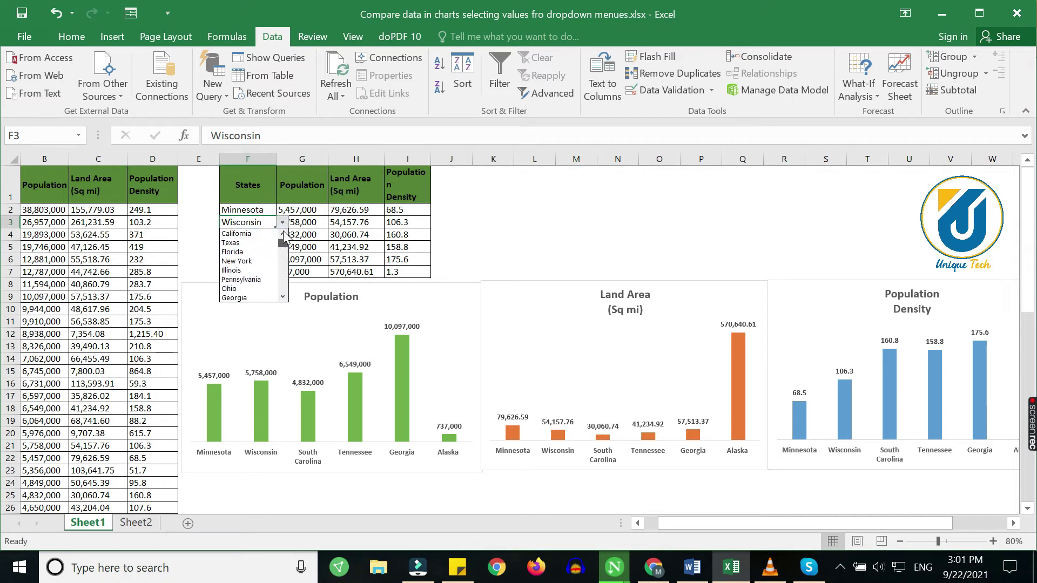
{"action": "left_click", "coordinate": [252, 233]}
Step: Choose District Of Columbia as the third state to compare in cell F4
{"action": "left_click", "coordinate": [250, 234]}
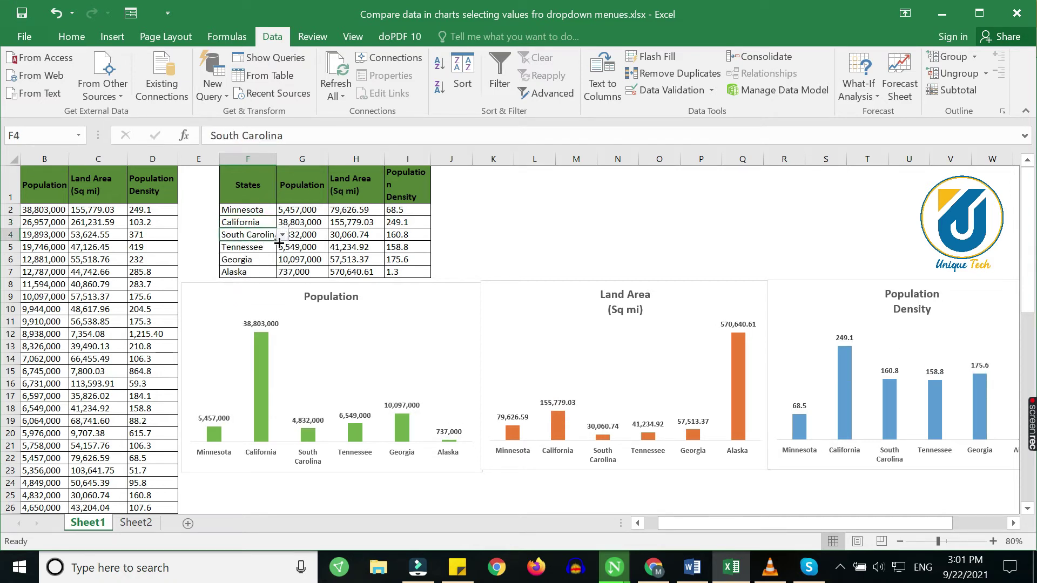
{"action": "left_click", "coordinate": [281, 235]}
{"action": "left_click_drag", "start_coordinate": [283, 281], "coordinate": [282, 309]}
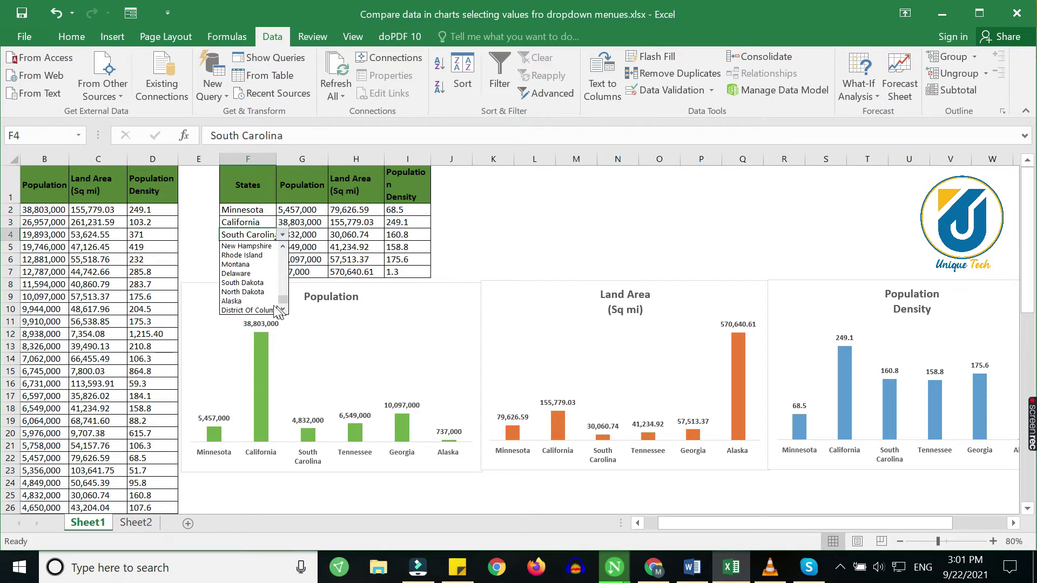
{"action": "left_click", "coordinate": [265, 307]}
Step: Change the compared states in F5:F7 to Wisconsin, texas and South Carolina
{"action": "left_click", "coordinate": [259, 248]}
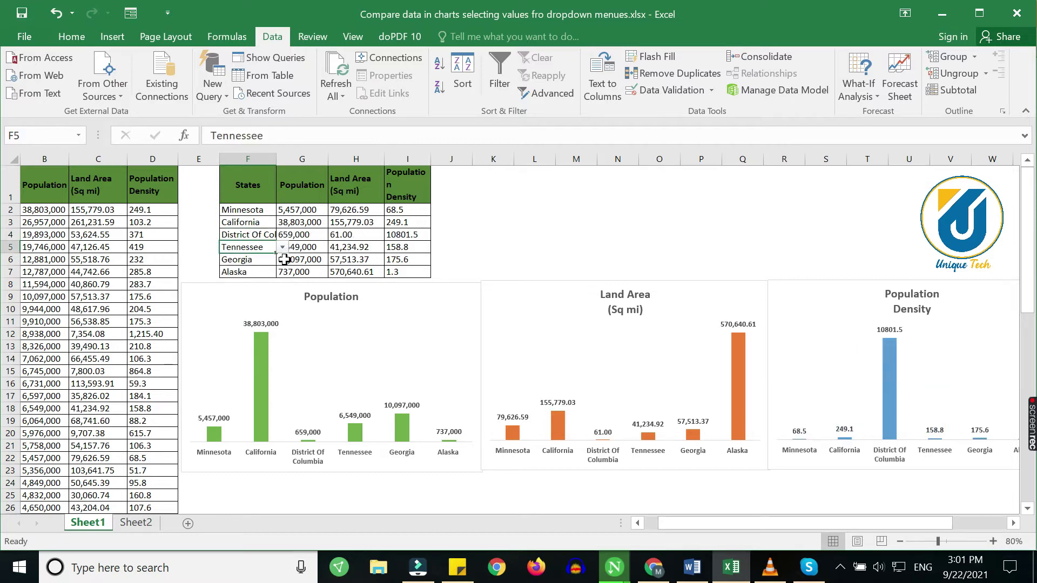
{"action": "left_click", "coordinate": [283, 261]}
{"action": "left_click", "coordinate": [268, 248]}
{"action": "left_click", "coordinate": [281, 247]}
{"action": "left_click", "coordinate": [251, 283]}
{"action": "left_click", "coordinate": [251, 262]}
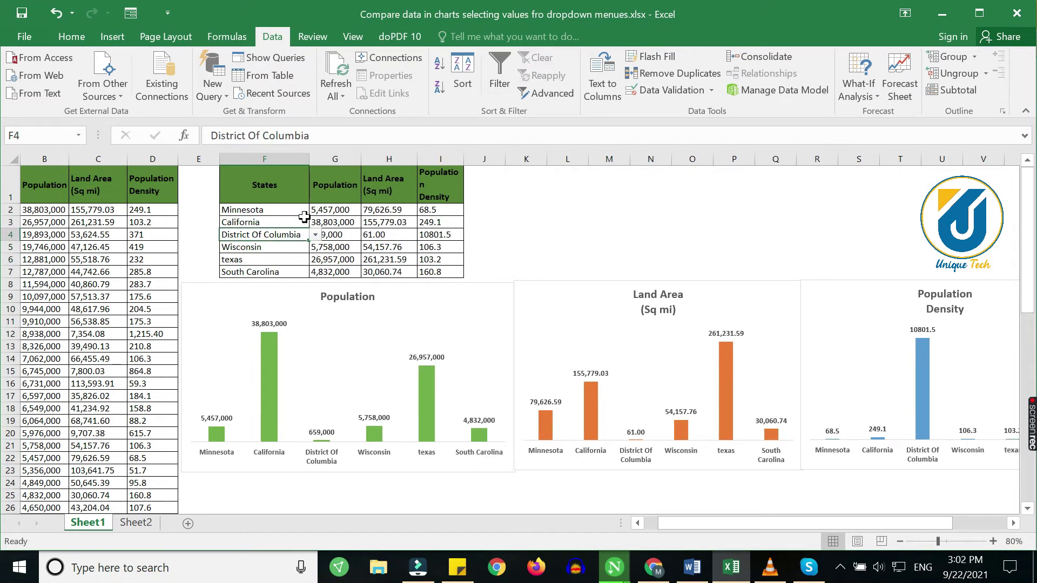
Step: Replace the first two compared states with Louisiana in F2 and Pennsylvania in F3
{"action": "left_click", "coordinate": [308, 211]}
{"action": "left_click", "coordinate": [315, 210]}
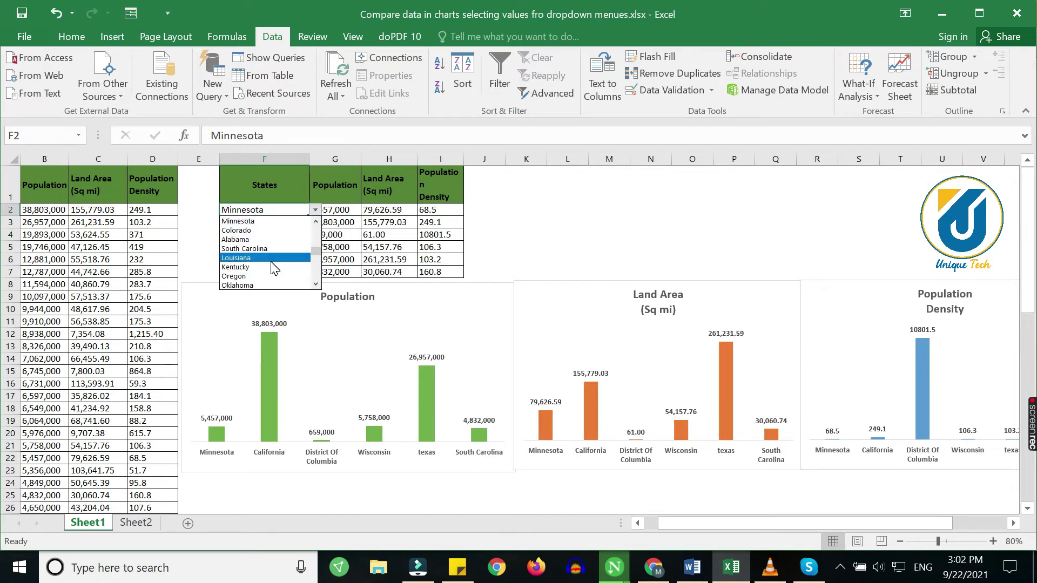
{"action": "left_click", "coordinate": [273, 263]}
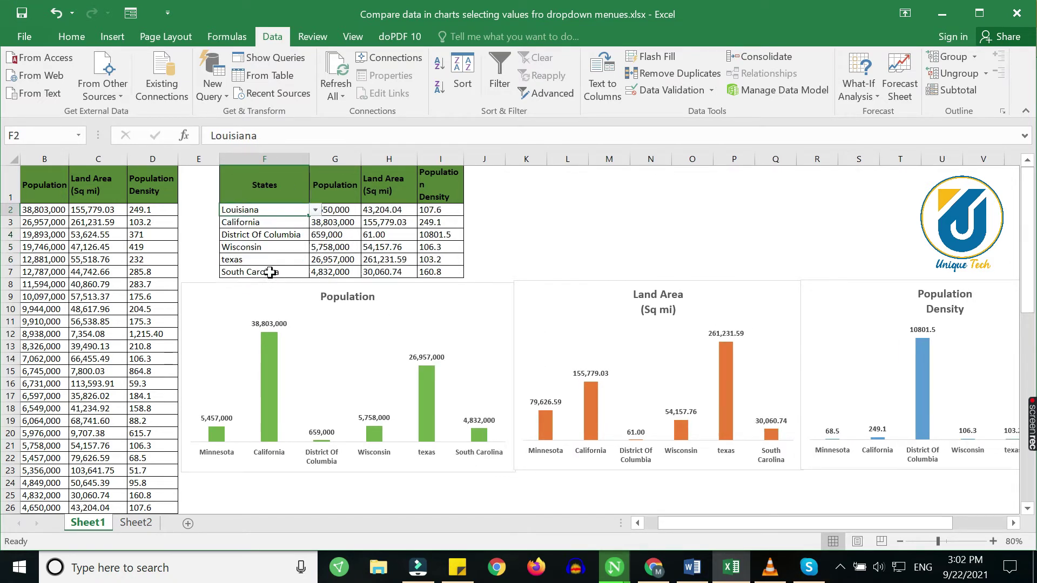
{"action": "left_click", "coordinate": [287, 223]}
{"action": "left_click", "coordinate": [315, 221]}
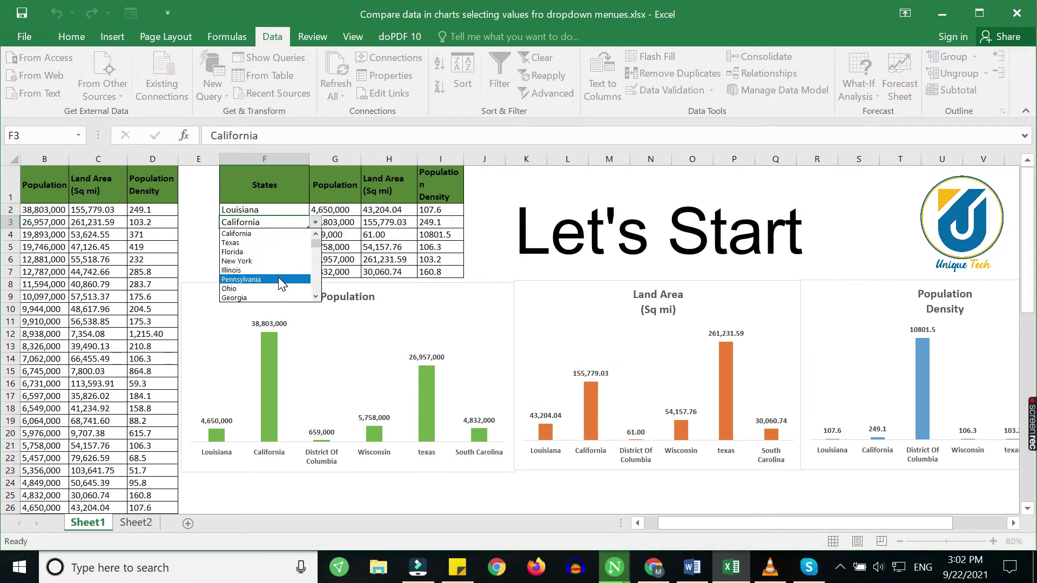
{"action": "left_click", "coordinate": [280, 280]}
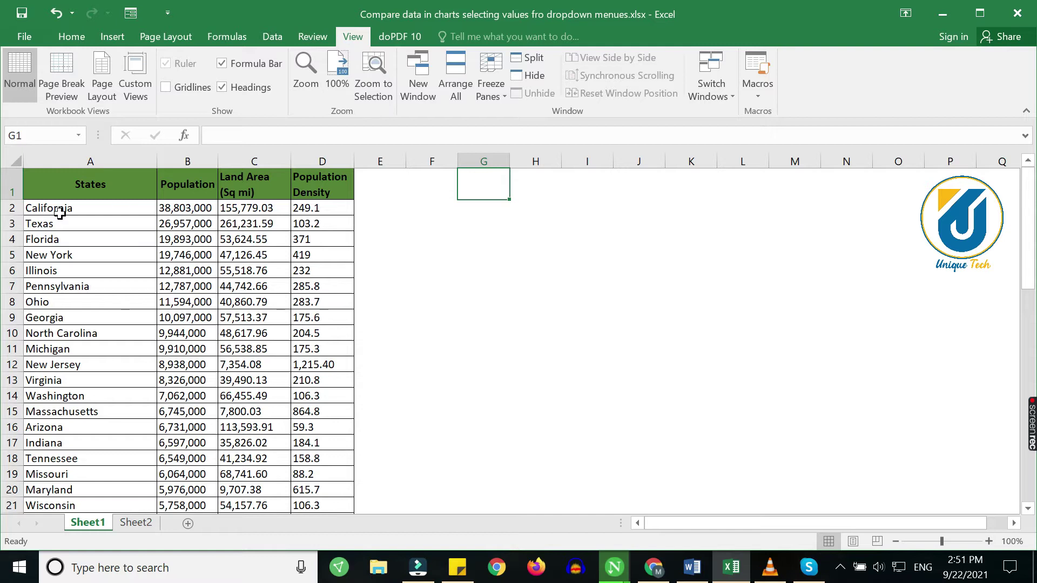
Step: Examine the full state database in A1:D51 on the sheet without charts
{"action": "left_click_drag", "start_coordinate": [45, 170], "coordinate": [313, 489]}
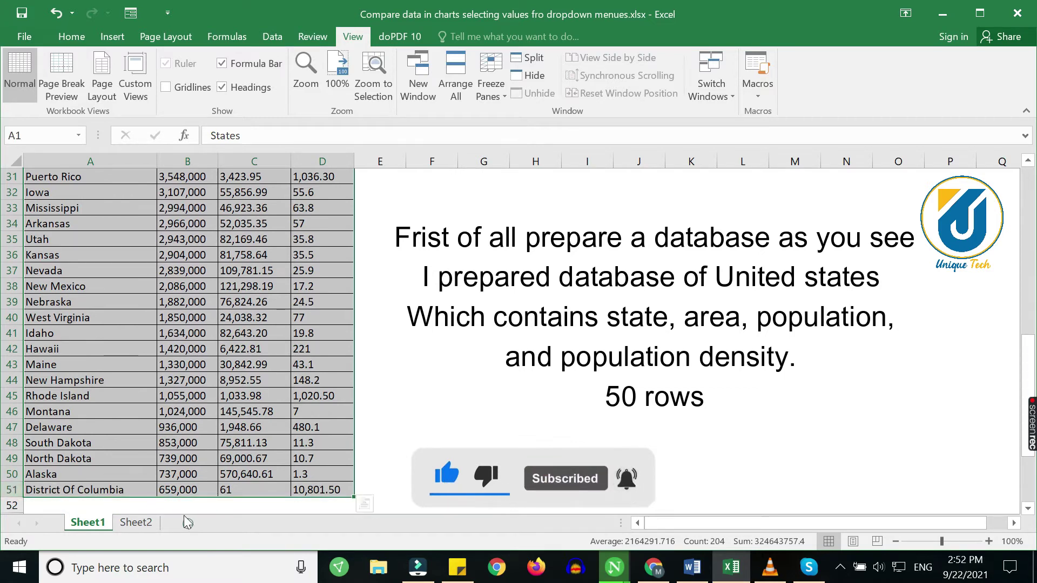
{"action": "left_click", "coordinate": [248, 271]}
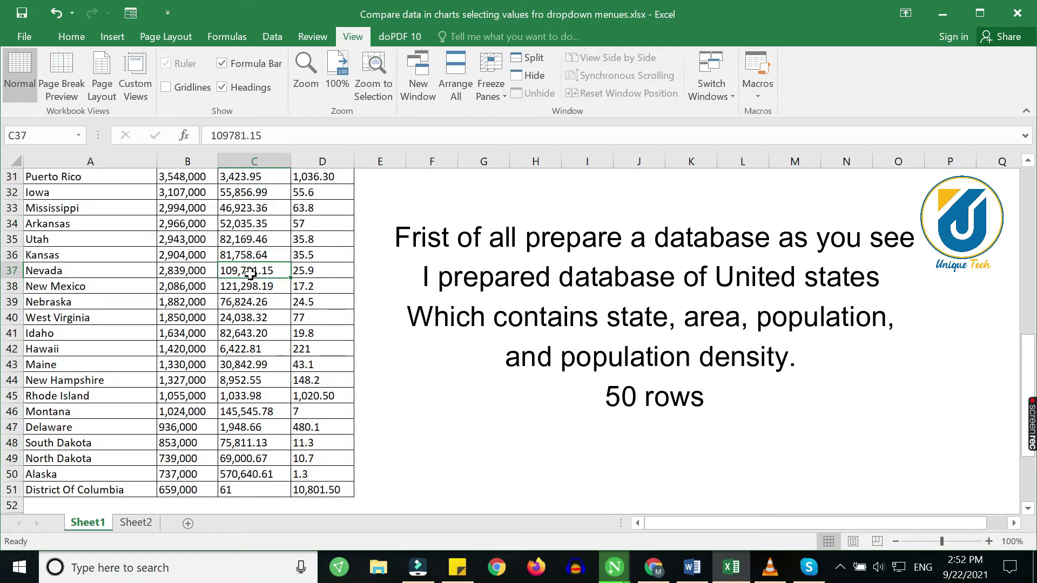
{"action": "scroll", "coordinate": [249, 272], "scroll_direction": "up", "scroll_amount": 10}
{"action": "left_click", "coordinate": [96, 211]}
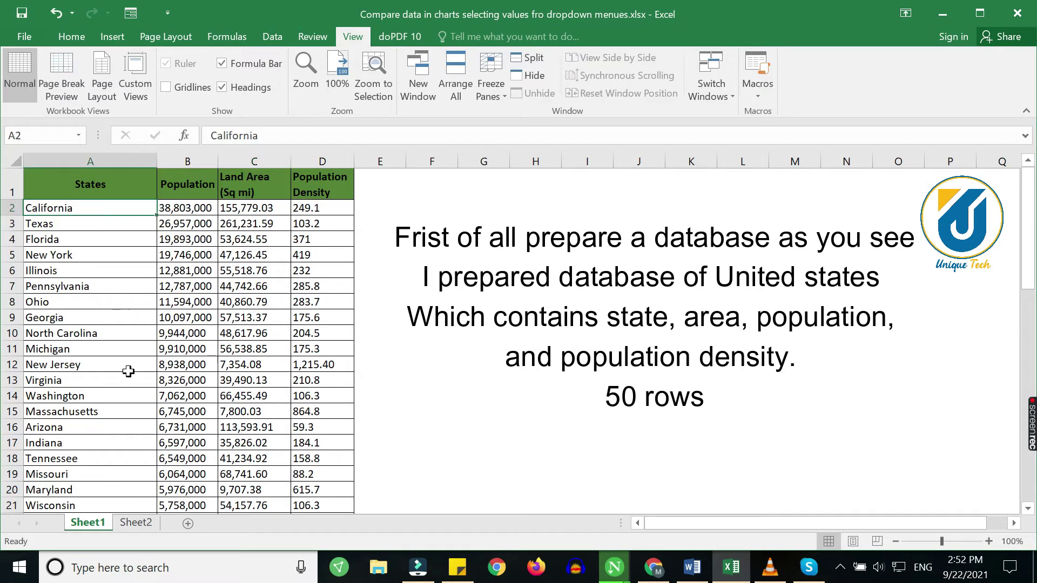
Step: Copy the header and the California and Texas rows (A1:D3) to a comparison table starting at F1
{"action": "left_click_drag", "start_coordinate": [89, 183], "coordinate": [328, 222]}
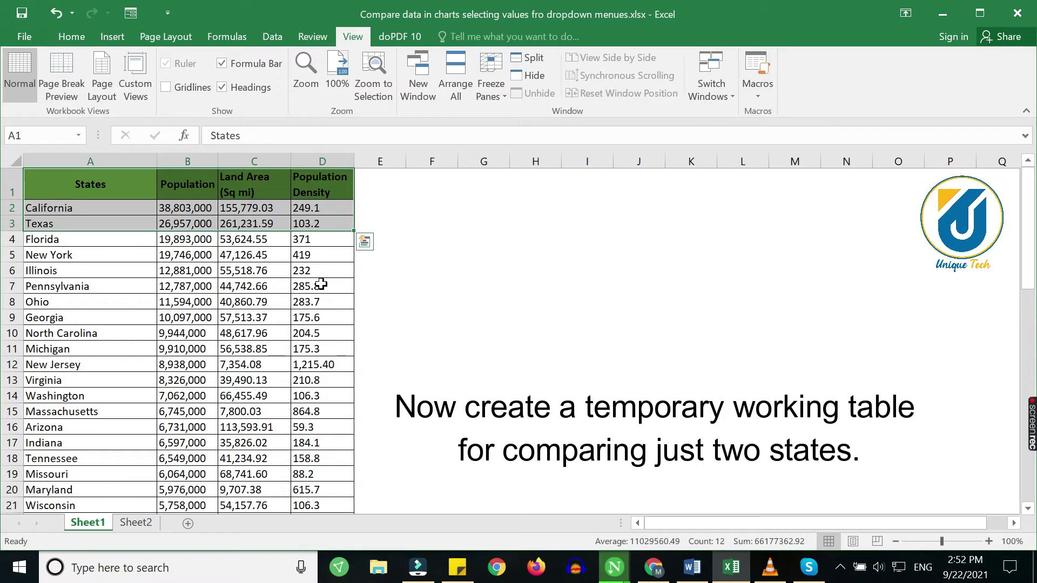
{"action": "key", "text": "ctrl+c"}
{"action": "left_click", "coordinate": [394, 185]}
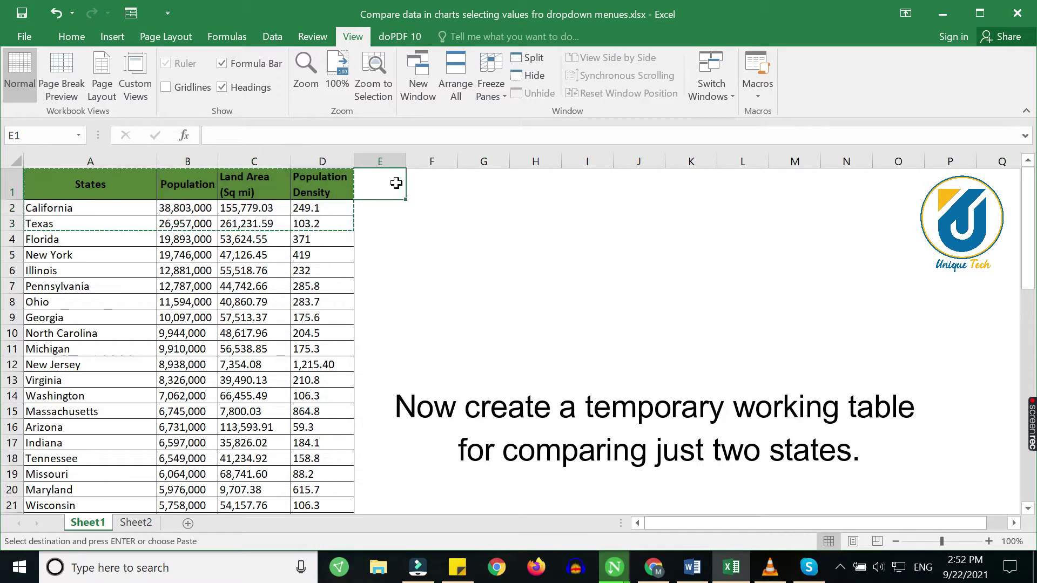
{"action": "left_click", "coordinate": [414, 177]}
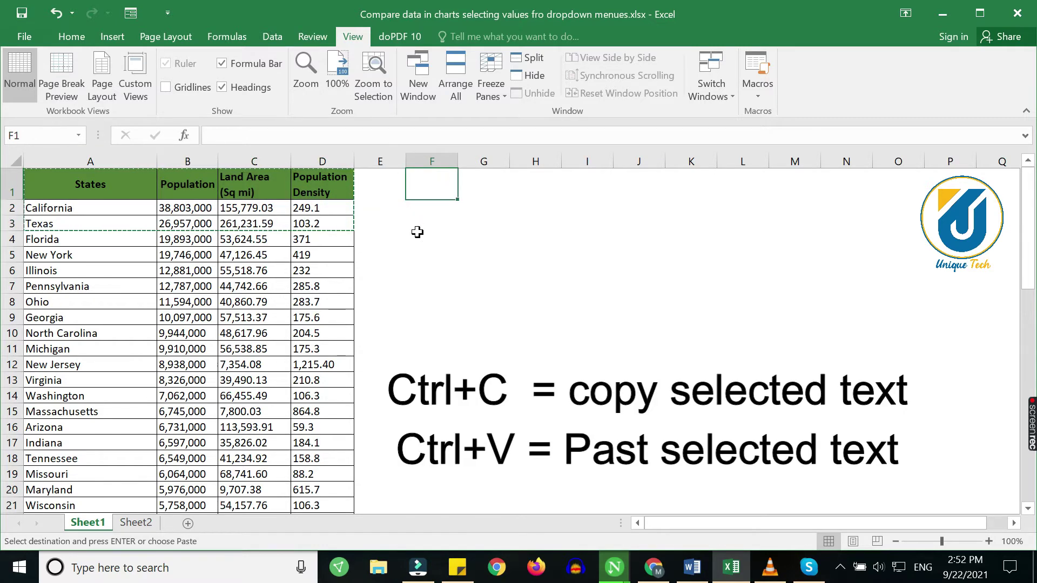
{"action": "key", "text": "ctrl+v"}
Step: Widen columns F to I so the copied table's headings and values fit, and clear the copy selection
{"action": "double_click", "coordinate": [510, 162]}
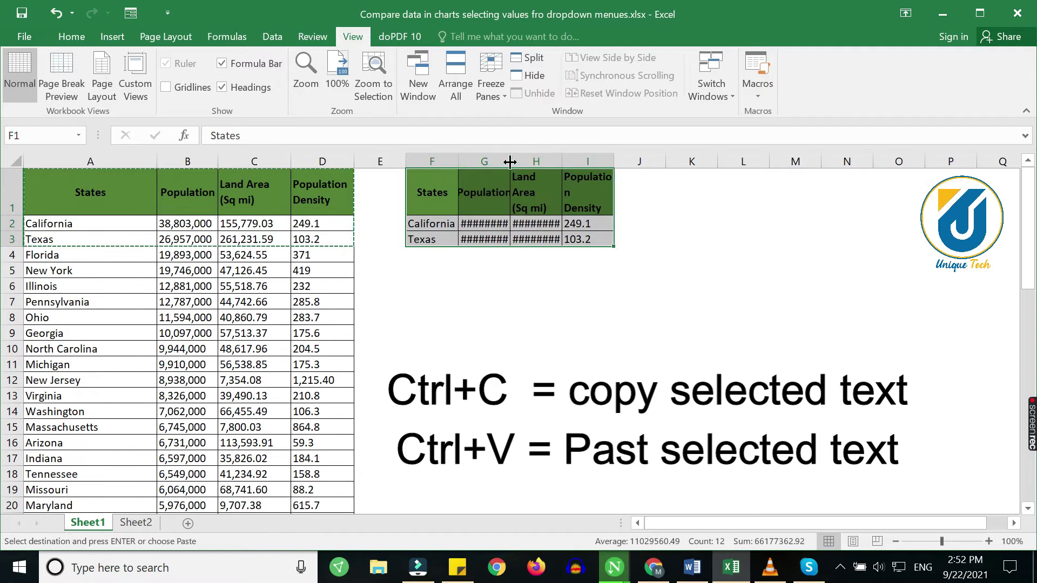
{"action": "double_click", "coordinate": [569, 161]}
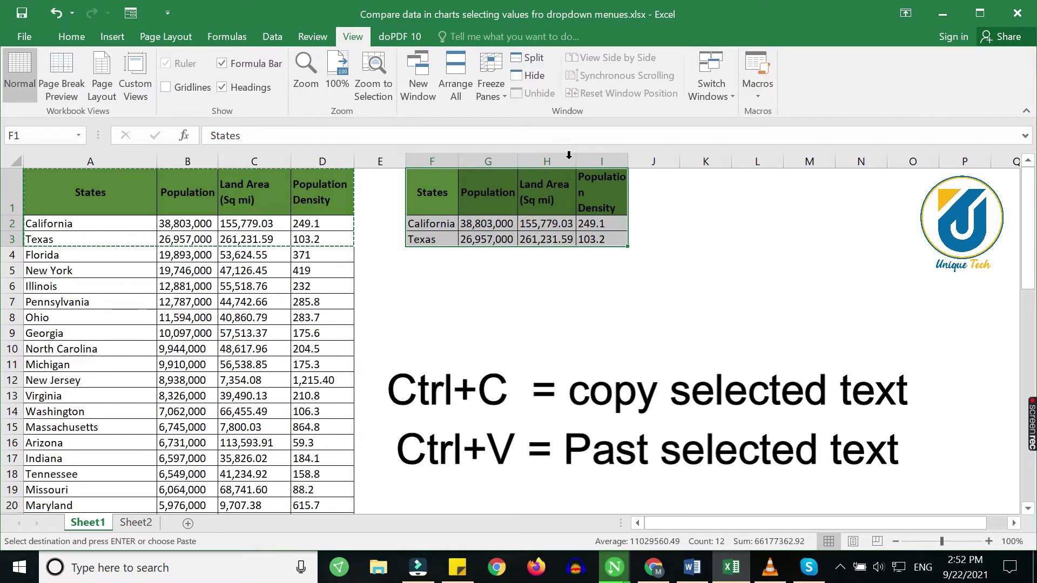
{"action": "double_click", "coordinate": [632, 160]}
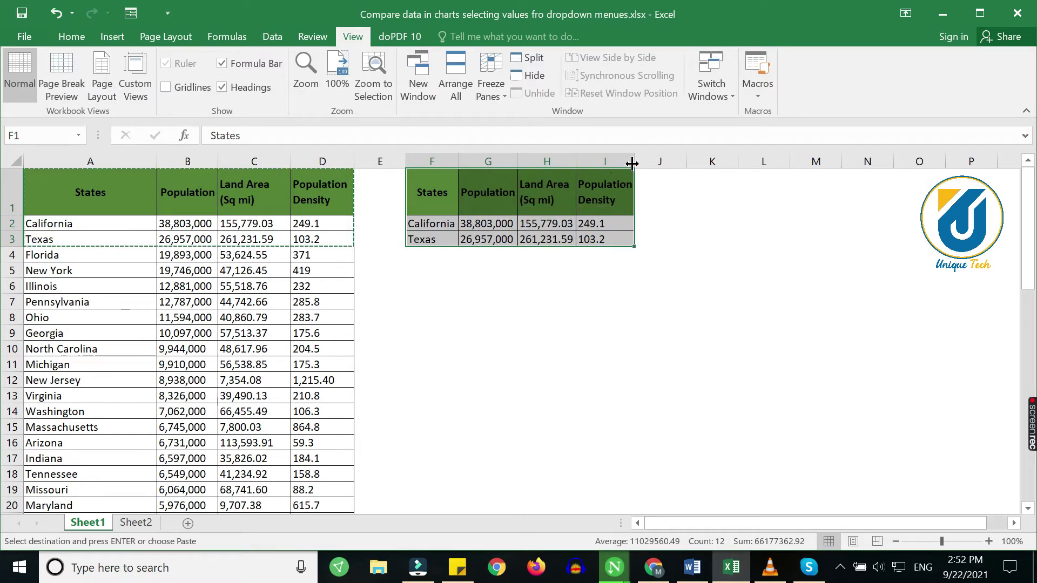
{"action": "left_click_drag", "start_coordinate": [576, 162], "coordinate": [587, 162]}
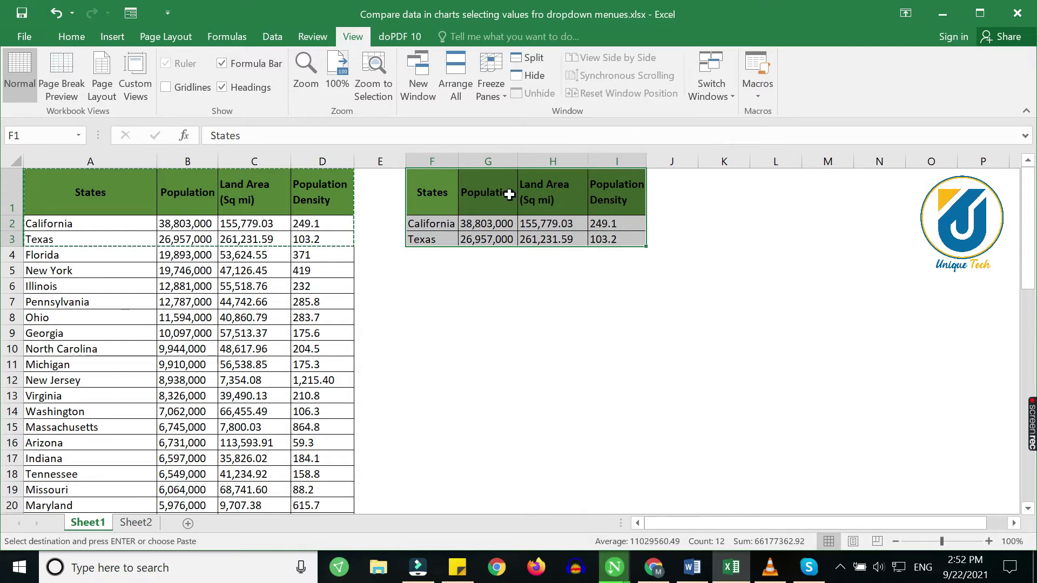
{"action": "left_click_drag", "start_coordinate": [518, 162], "coordinate": [521, 162]}
{"action": "left_click_drag", "start_coordinate": [459, 162], "coordinate": [465, 162]}
{"action": "left_click", "coordinate": [448, 199]}
{"action": "key", "text": "Escape"}
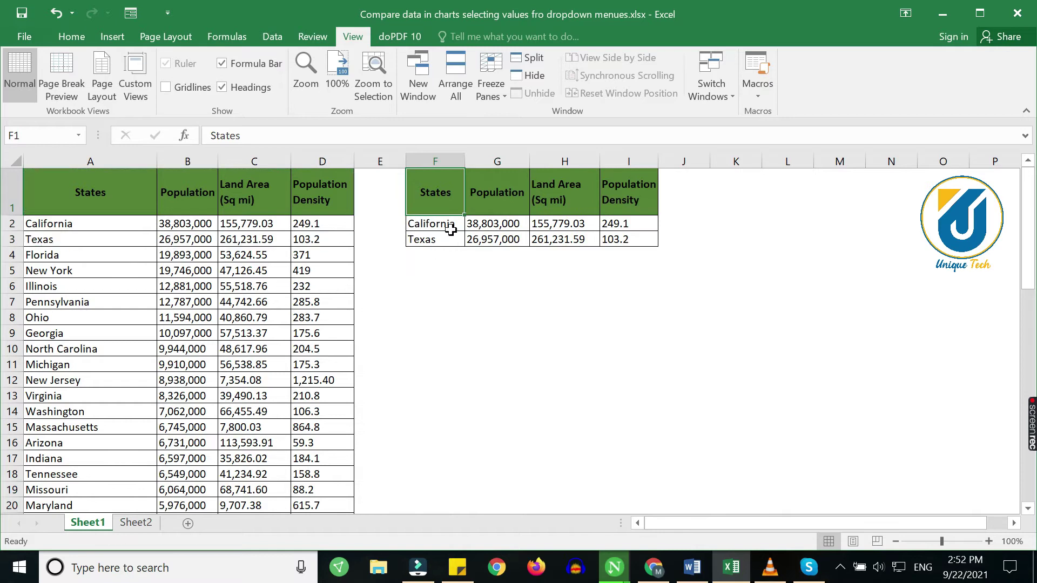
Step: Insert a clustered column chart of the states and populations in F1:G3, and place it below the comparison table
{"action": "left_click_drag", "start_coordinate": [447, 224], "coordinate": [610, 240]}
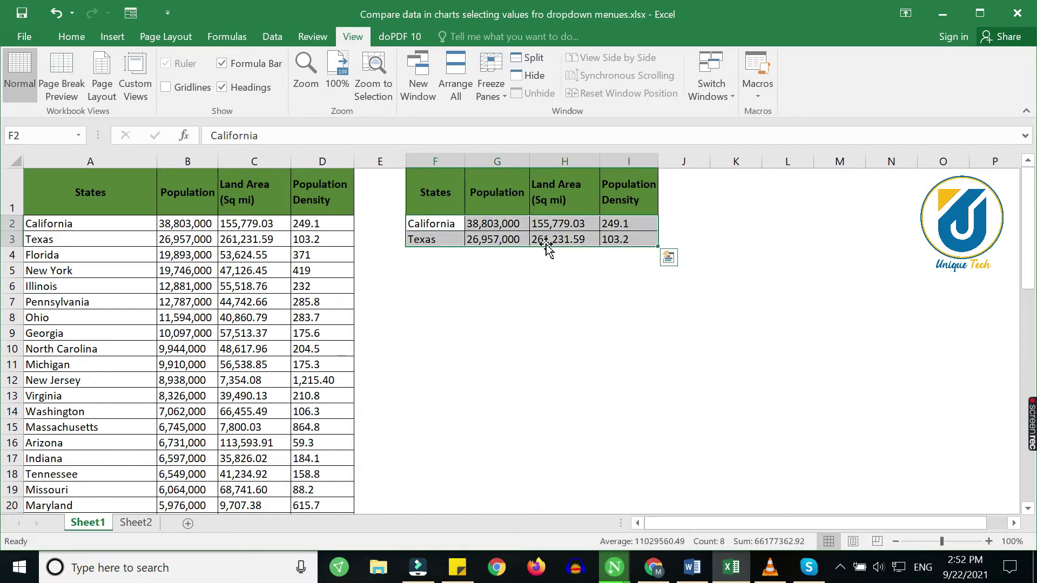
{"action": "left_click", "coordinate": [429, 227]}
{"action": "left_click_drag", "start_coordinate": [433, 208], "coordinate": [474, 226]}
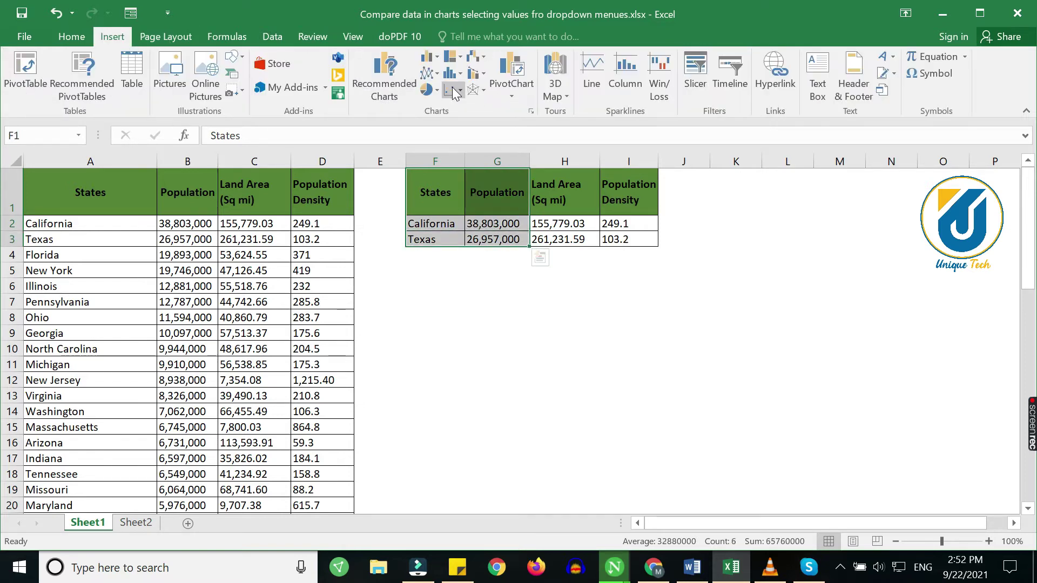
{"action": "left_click", "coordinate": [430, 72]}
{"action": "left_click", "coordinate": [434, 60]}
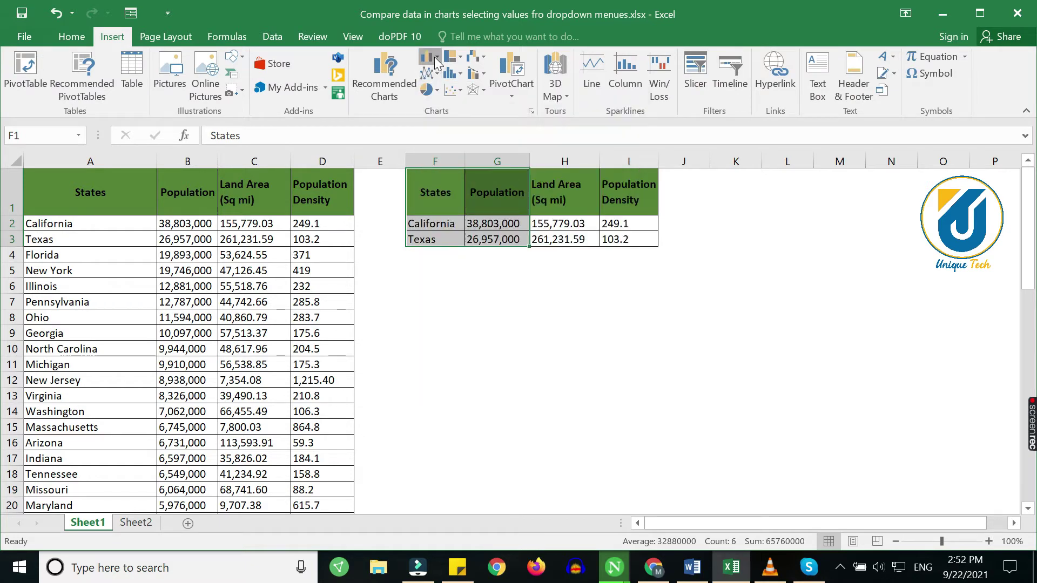
{"action": "left_click", "coordinate": [433, 57]}
{"action": "left_click", "coordinate": [441, 105]}
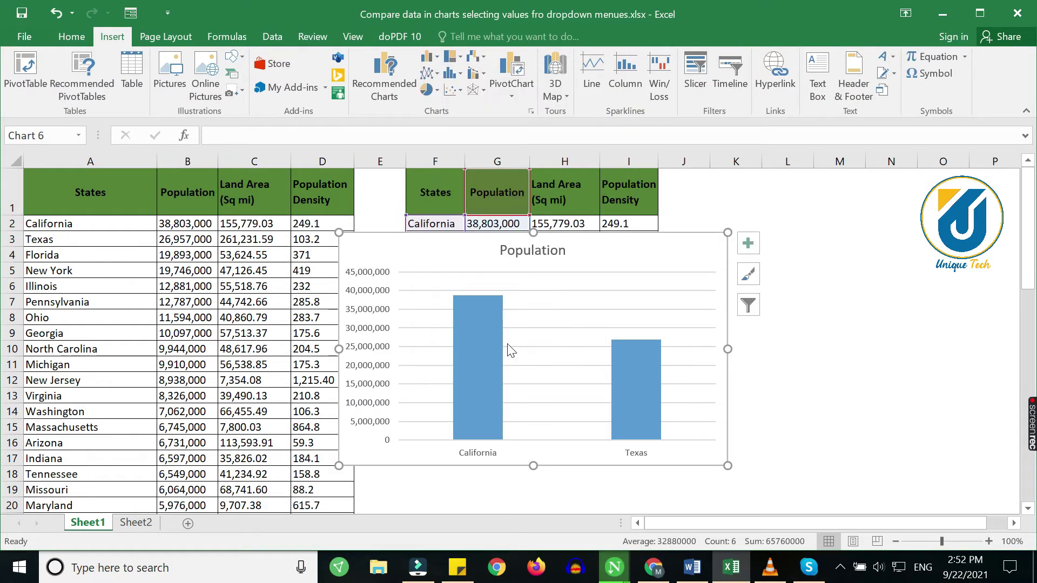
{"action": "left_click_drag", "start_coordinate": [387, 235], "coordinate": [415, 282]}
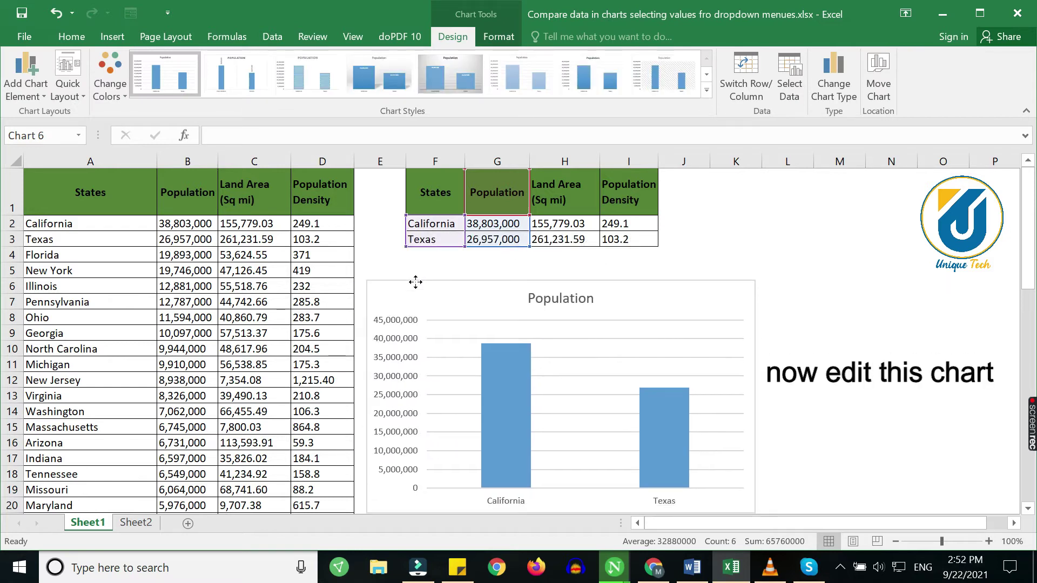
Step: Make the Population chart's title bold and delete its vertical axis
{"action": "left_click", "coordinate": [547, 299]}
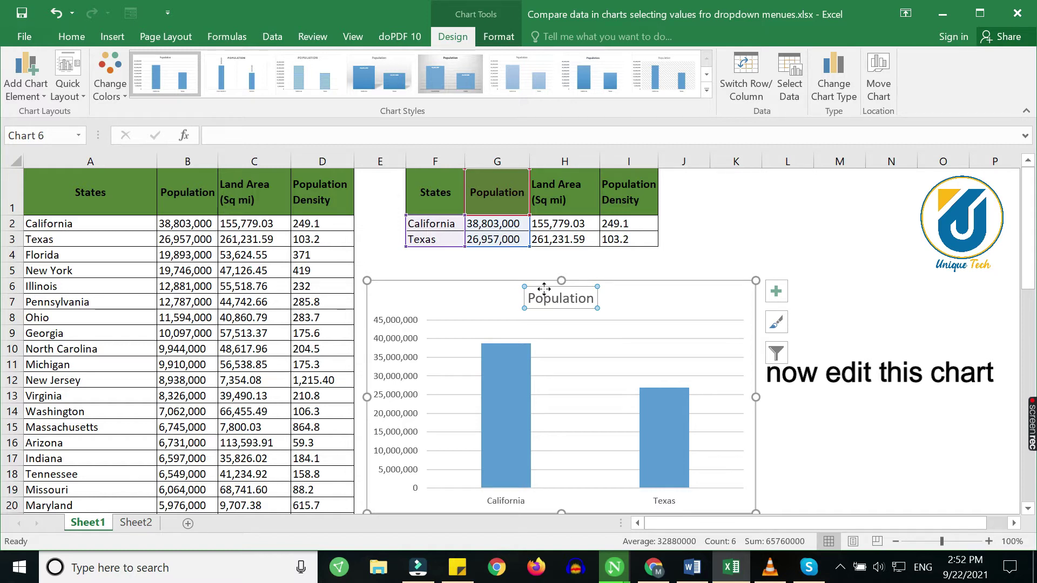
{"action": "key", "text": "ctrl+b"}
{"action": "left_click", "coordinate": [385, 327]}
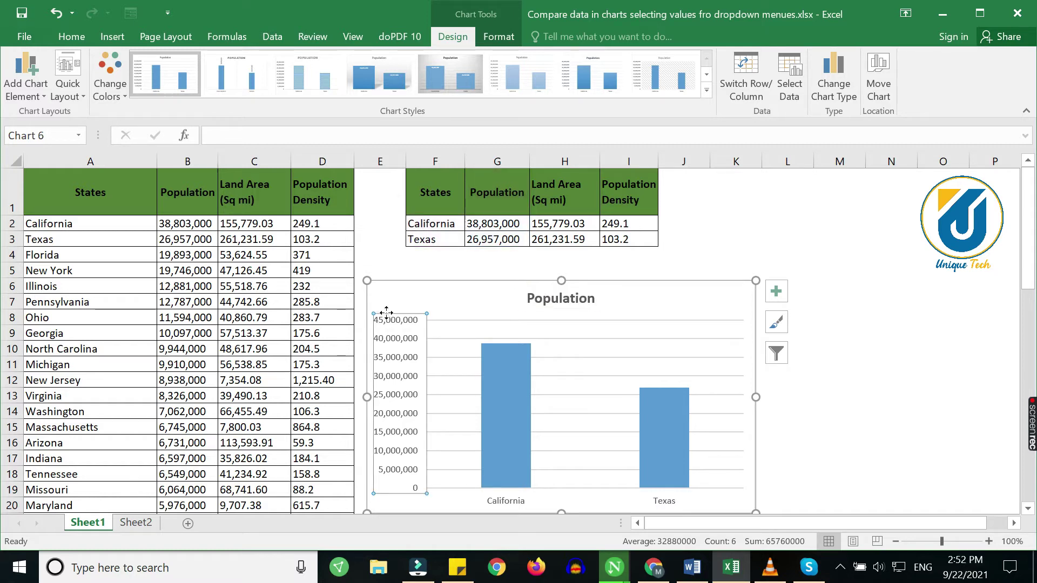
{"action": "key", "text": "Delete"}
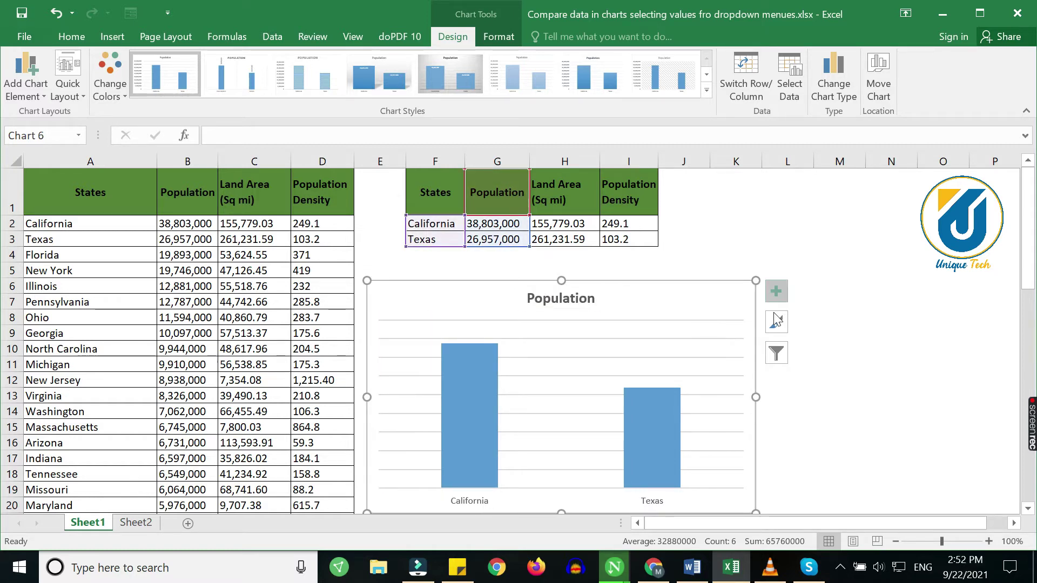
Step: Add data labels to the Population chart, and make the data labels and state names bold
{"action": "left_click", "coordinate": [776, 292]}
{"action": "left_click", "coordinate": [841, 356]}
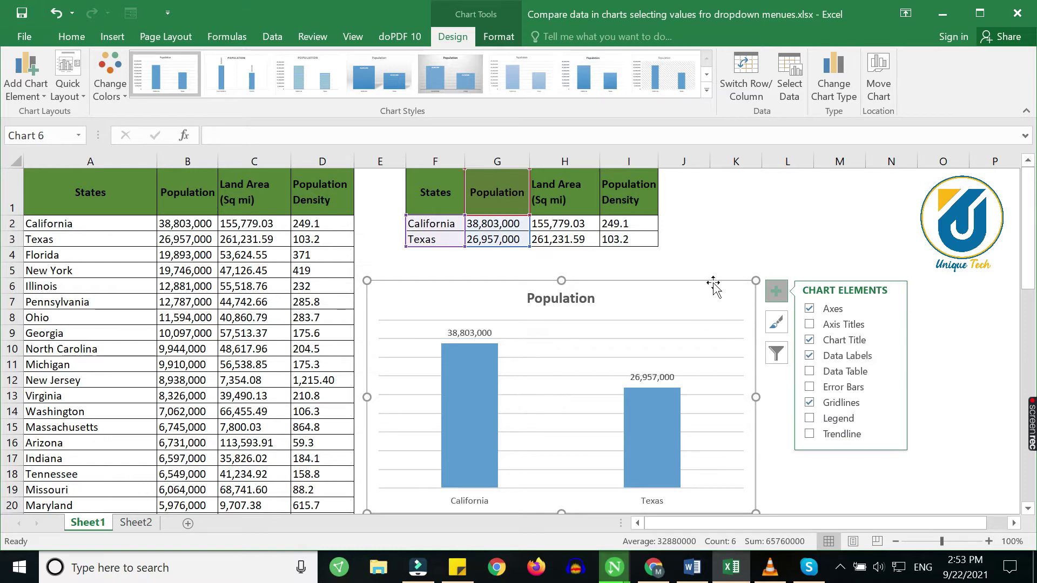
{"action": "left_click", "coordinate": [643, 376]}
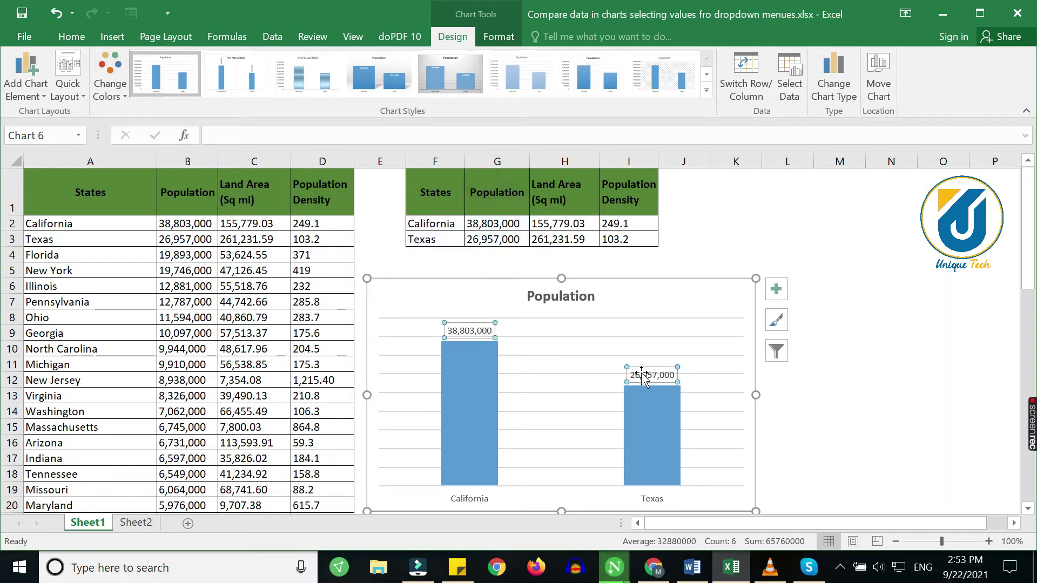
{"action": "key", "text": "ctrl+b"}
{"action": "left_click", "coordinate": [654, 502]}
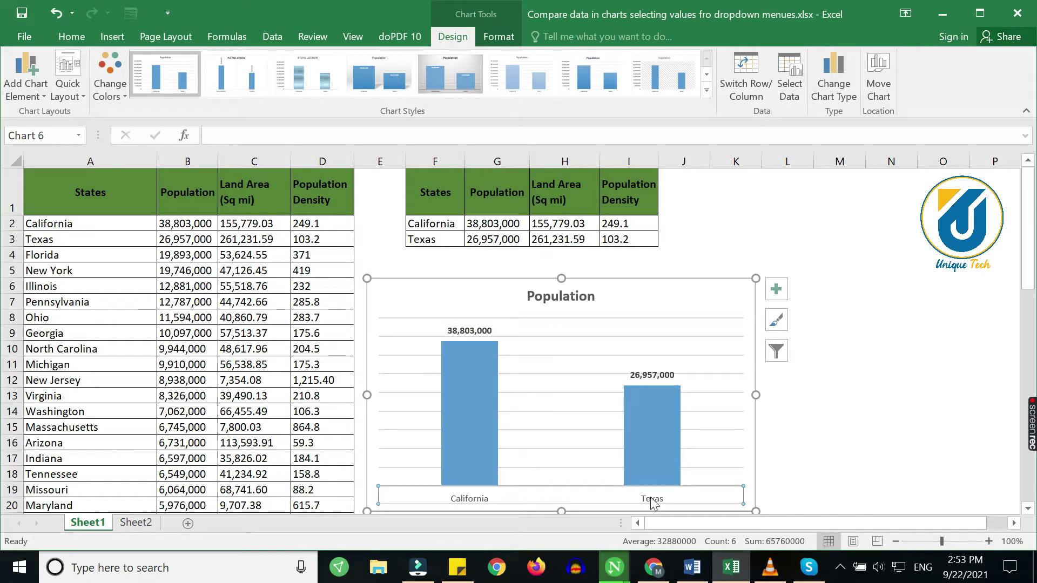
{"action": "key", "text": "ctrl+b"}
Step: Remove the gridlines from the Population chart and fill its columns with green
{"action": "left_click", "coordinate": [776, 289]}
{"action": "left_click", "coordinate": [810, 401]}
{"action": "left_click", "coordinate": [456, 385]}
{"action": "left_click", "coordinate": [76, 36]}
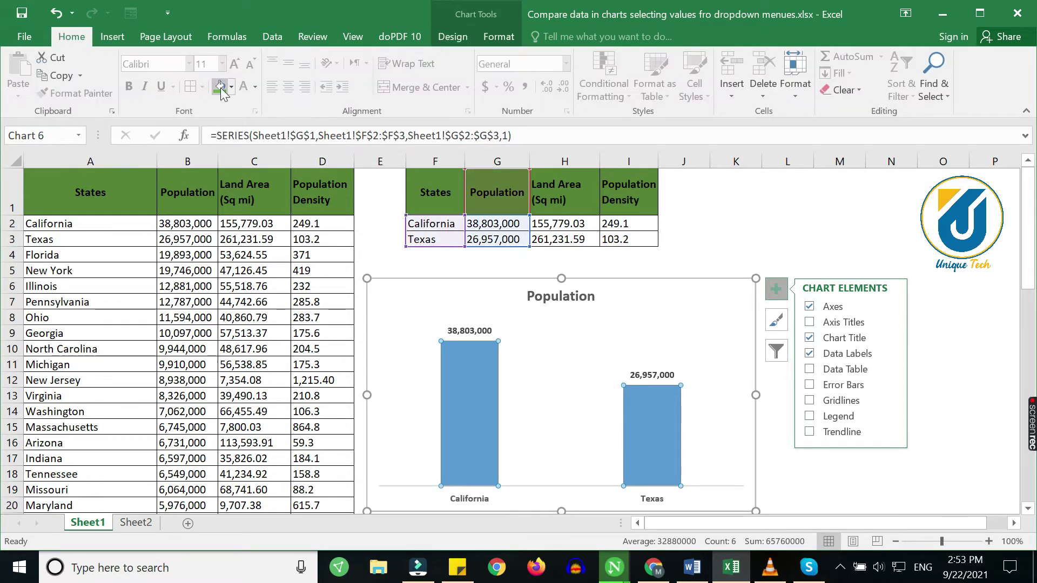
{"action": "left_click", "coordinate": [220, 88]}
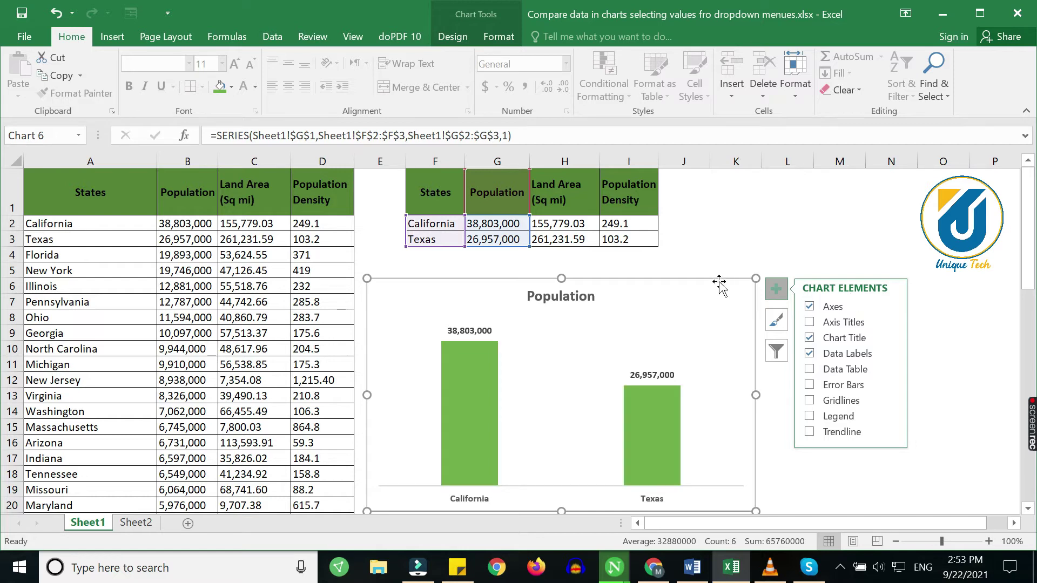
Step: Shrink the Population chart and place it below the comparison table, starting beside column D around row 8
{"action": "left_click", "coordinate": [746, 430]}
{"action": "left_click_drag", "start_coordinate": [758, 510], "coordinate": [624, 359]}
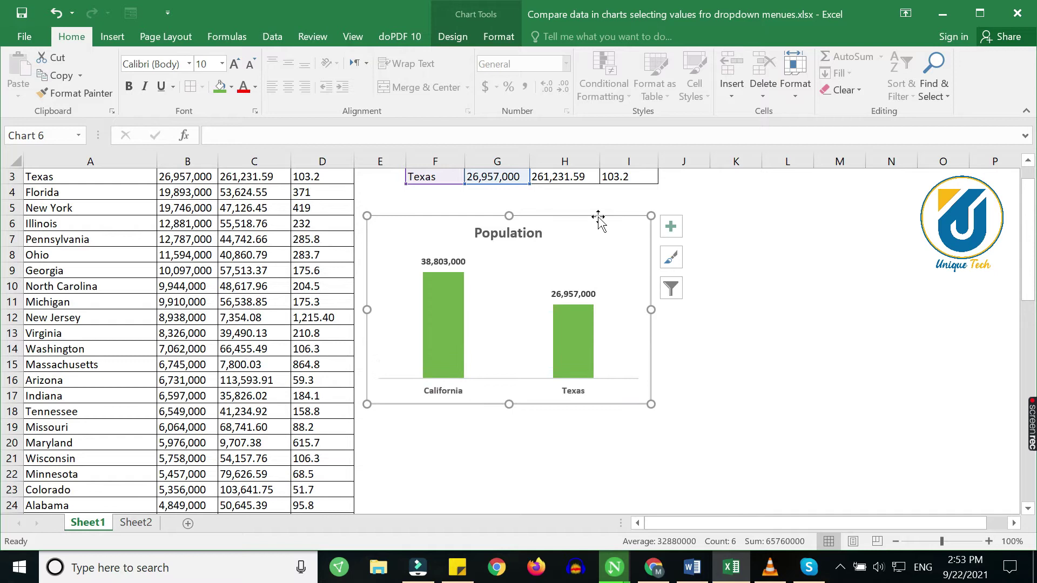
{"action": "left_click_drag", "start_coordinate": [601, 243], "coordinate": [597, 244]}
{"action": "left_click_drag", "start_coordinate": [699, 333], "coordinate": [699, 334]}
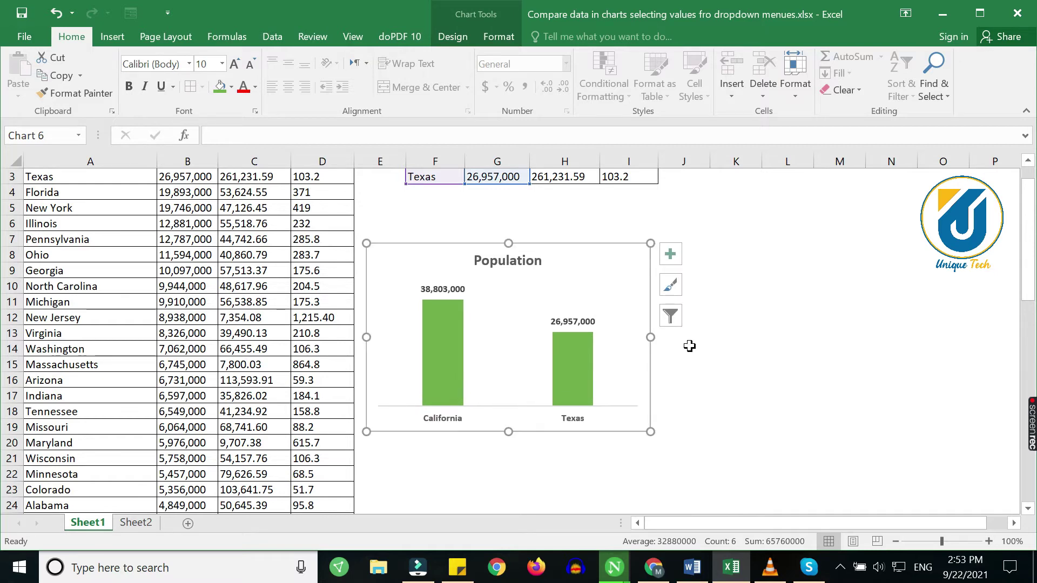
{"action": "scroll", "coordinate": [688, 348], "scroll_direction": "up", "scroll_amount": 1}
{"action": "left_click_drag", "start_coordinate": [541, 308], "coordinate": [528, 309]}
Step: Copy the Population chart and paste the duplicate to the right of the original
{"action": "key", "text": "ctrl+c"}
{"action": "right_click", "coordinate": [618, 308]}
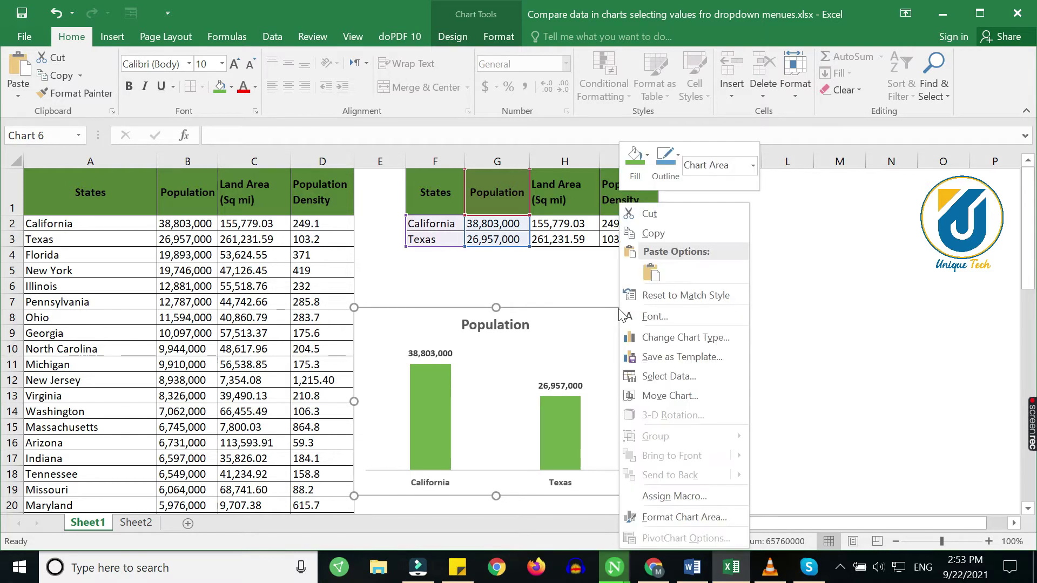
{"action": "left_click", "coordinate": [652, 233]}
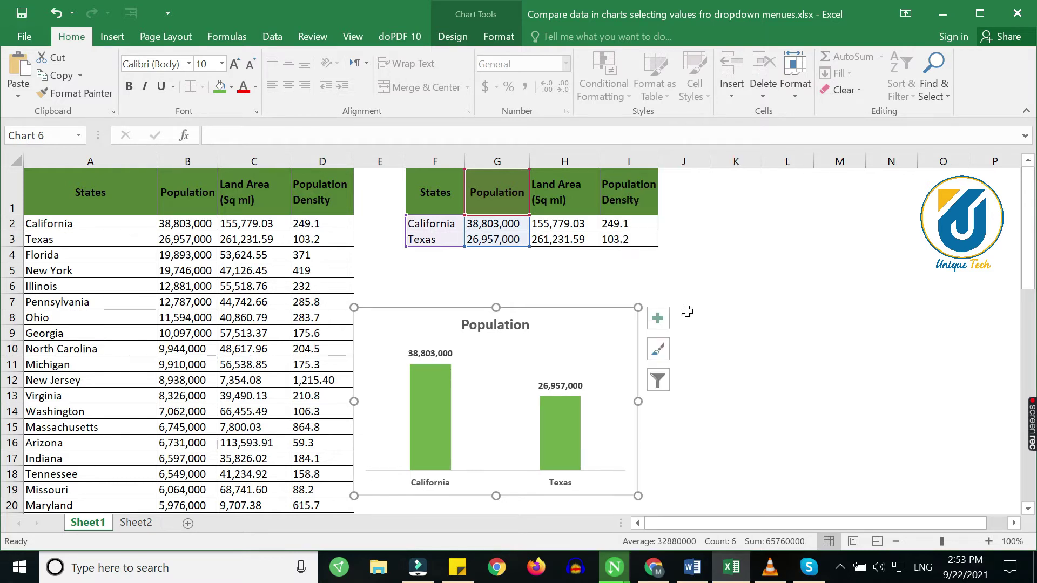
{"action": "left_click", "coordinate": [685, 322]}
{"action": "key", "text": "ctrl+v"}
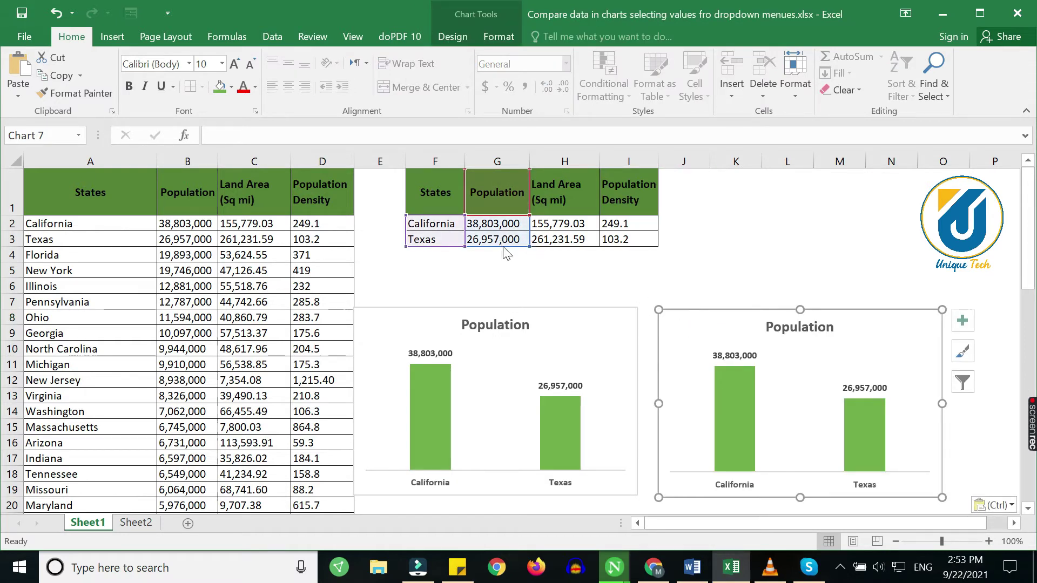
Step: Change the duplicate chart's data from the Population column to the Land Area (Sq mi) column, H1:H3
{"action": "left_click_drag", "start_coordinate": [504, 248], "coordinate": [558, 249]}
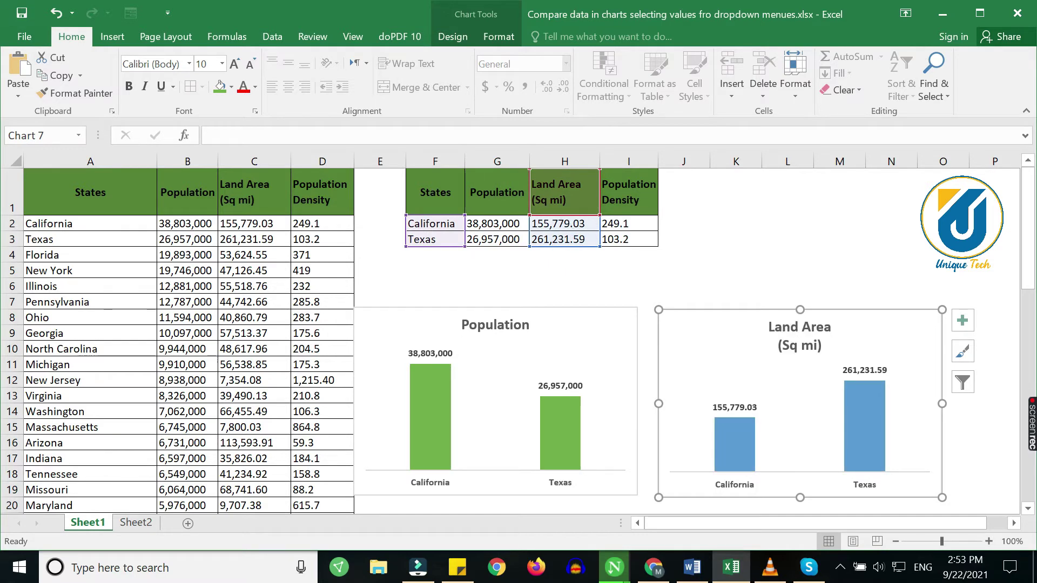
{"action": "left_click", "coordinate": [799, 335]}
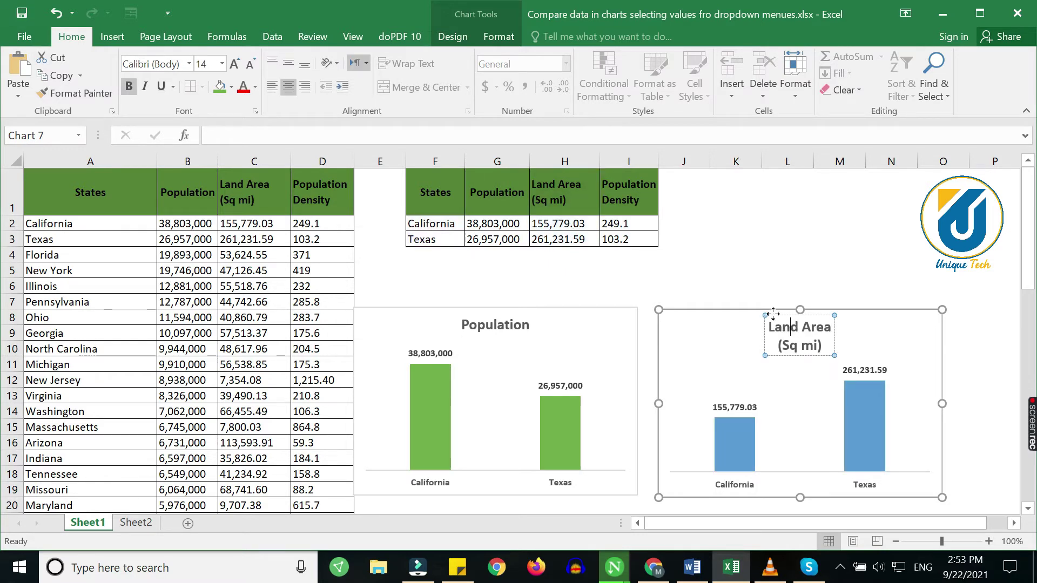
{"action": "left_click", "coordinate": [715, 315]}
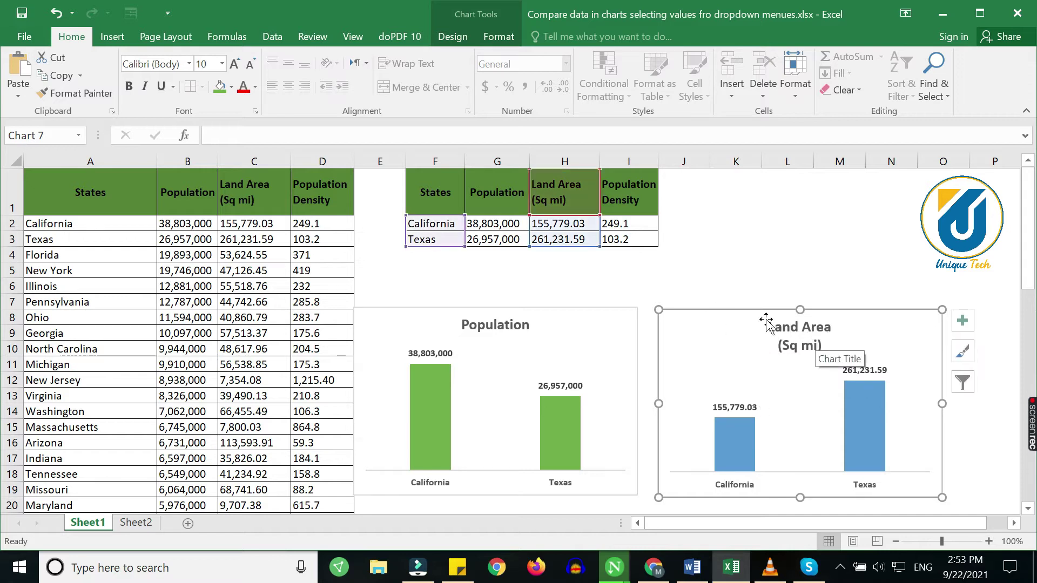
Step: Copy the Land Area chart and paste the duplicate to its right, with the sheet zoomed out to 90%
{"action": "right_click", "coordinate": [755, 396]}
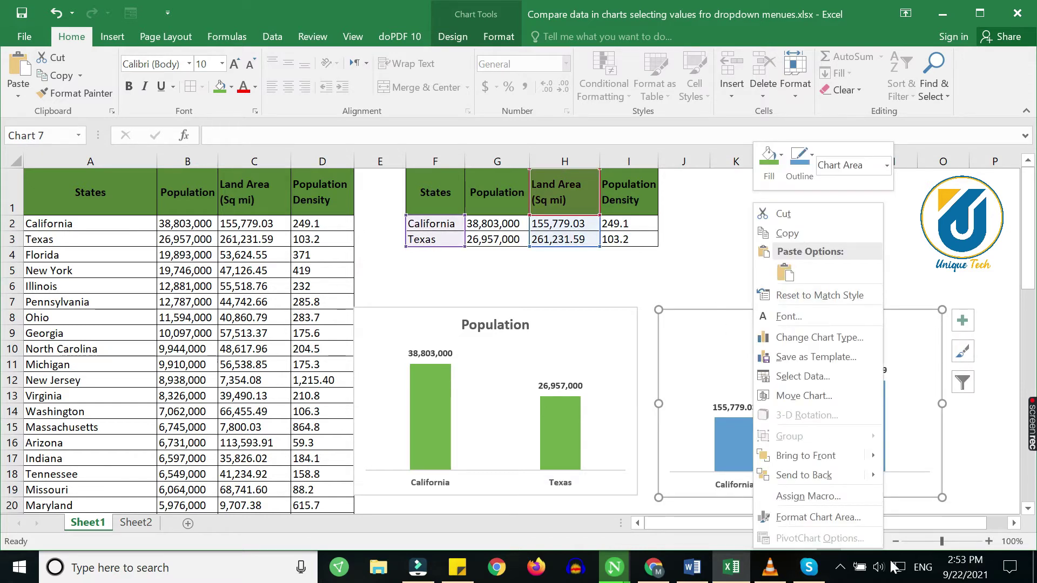
{"action": "left_click", "coordinate": [892, 539]}
{"action": "left_click", "coordinate": [892, 539]}
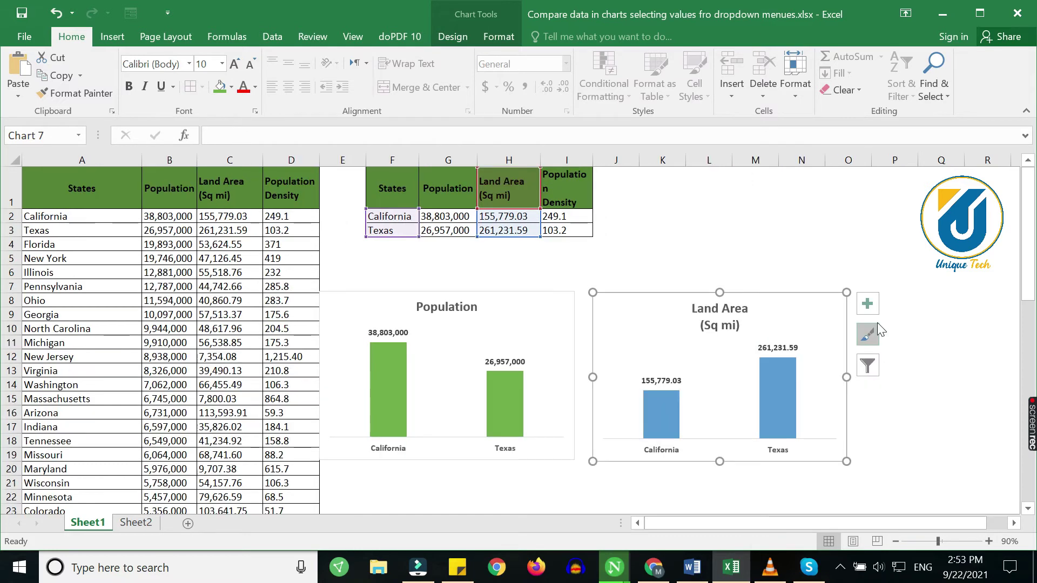
{"action": "left_click", "coordinate": [888, 303]}
{"action": "key", "text": "ctrl+v"}
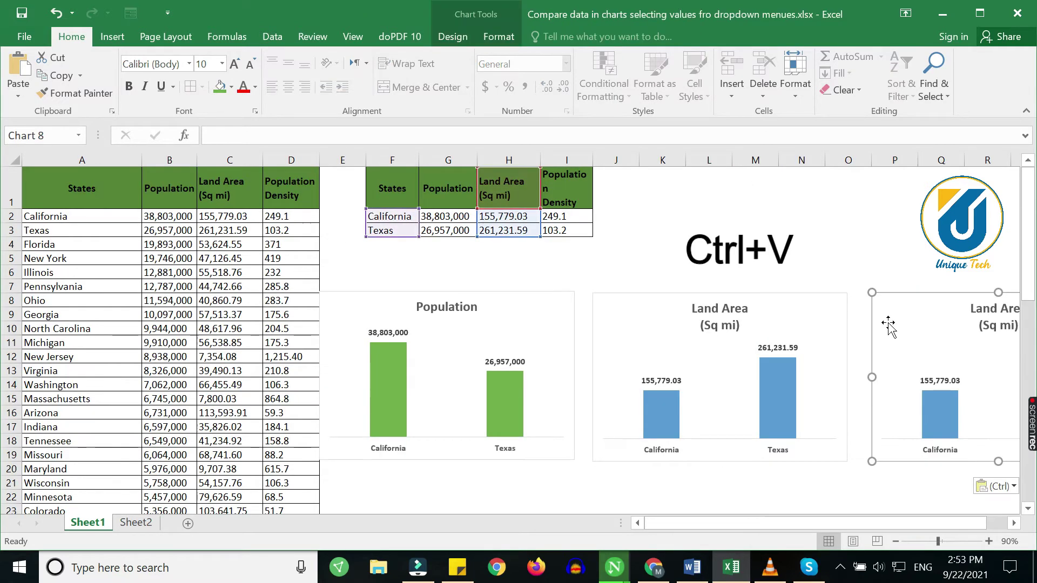
Step: Change the third chart's data from the Land Area column to the Population Density column, I1:I3
{"action": "left_click_drag", "start_coordinate": [793, 522], "coordinate": [831, 519]}
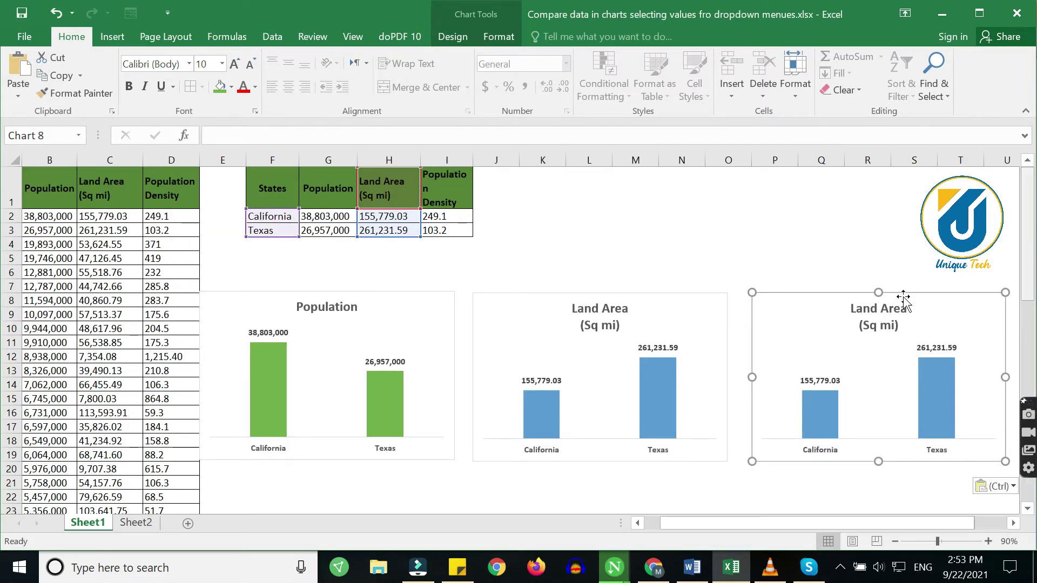
{"action": "left_click", "coordinate": [888, 321]}
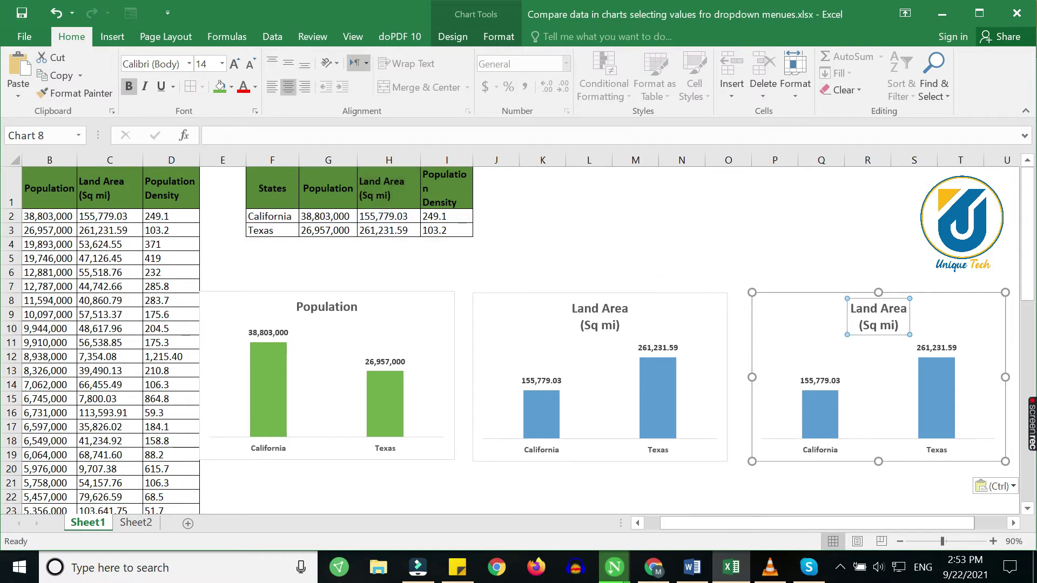
{"action": "left_click", "coordinate": [832, 303]}
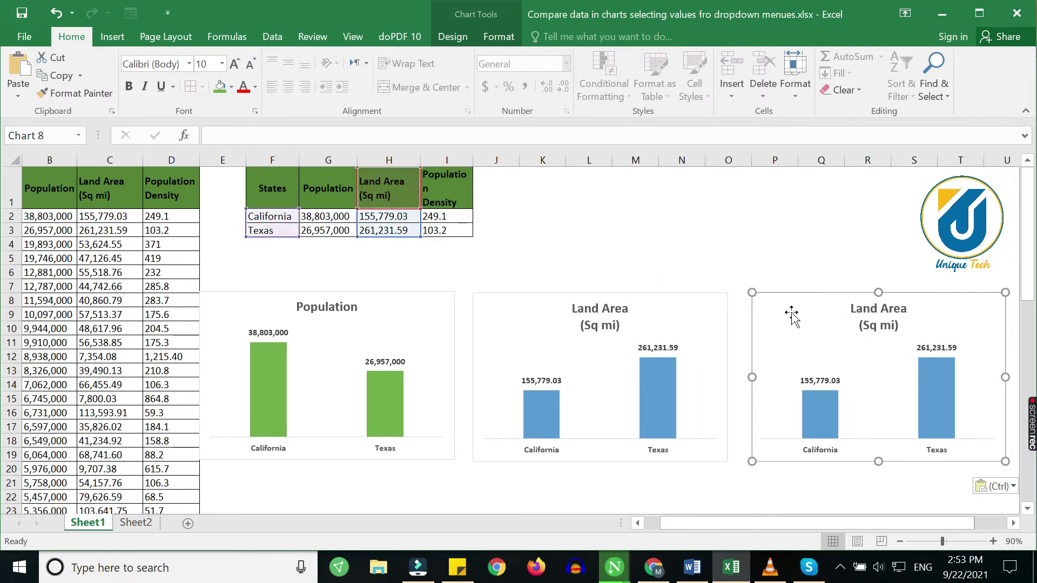
{"action": "left_click", "coordinate": [392, 243]}
{"action": "left_click", "coordinate": [766, 299]}
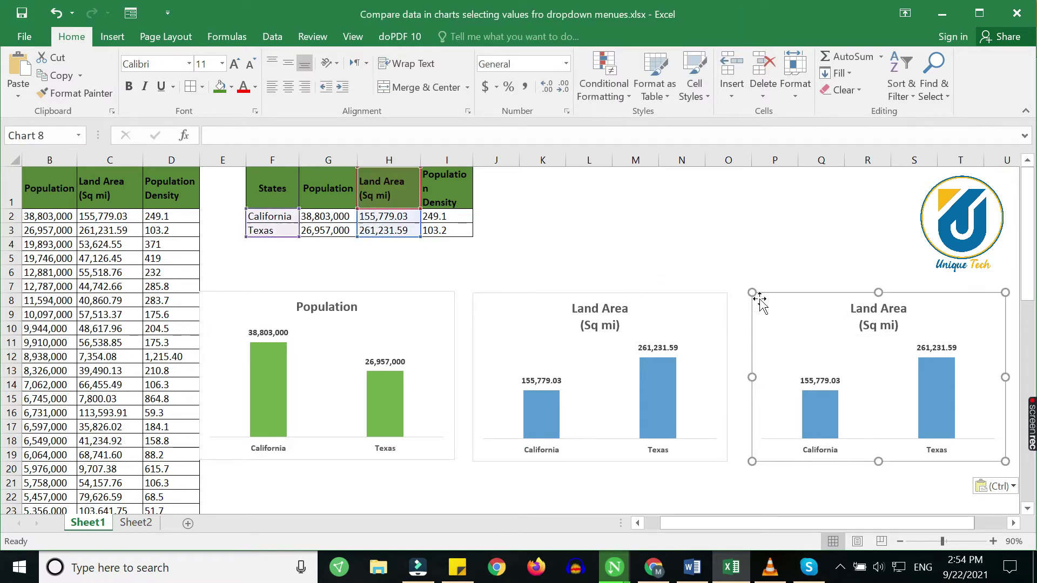
{"action": "left_click_drag", "start_coordinate": [394, 239], "coordinate": [447, 229]}
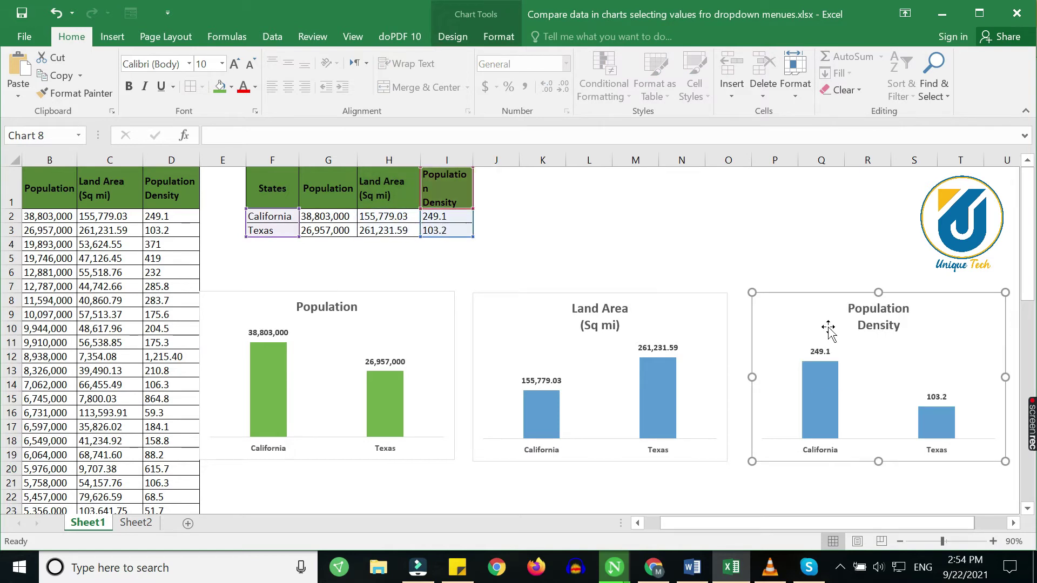
{"action": "left_click", "coordinate": [886, 323]}
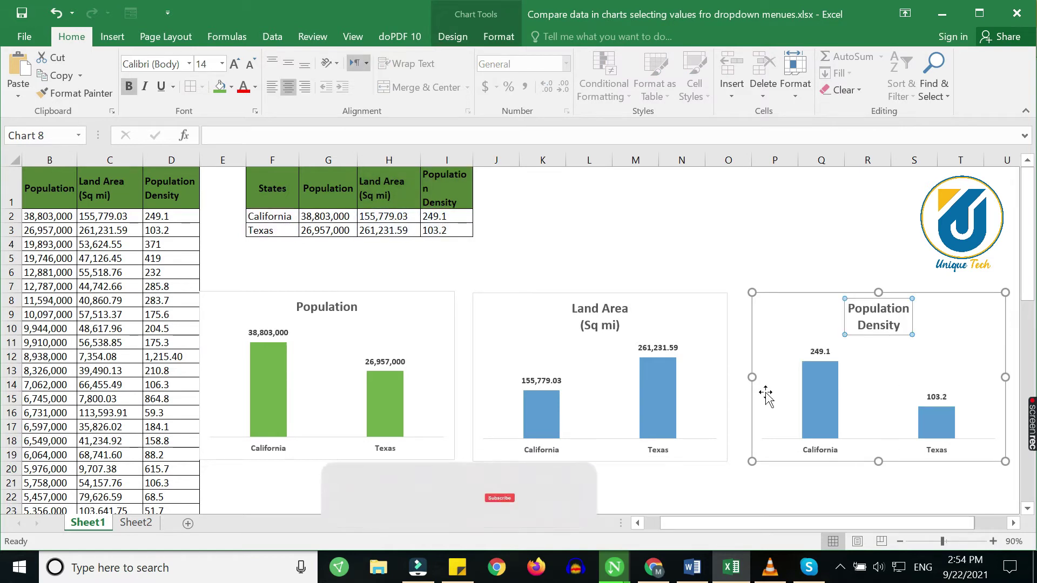
Step: Fill the Land Area chart's columns with orange, and end the chart selection
{"action": "left_click", "coordinate": [656, 392]}
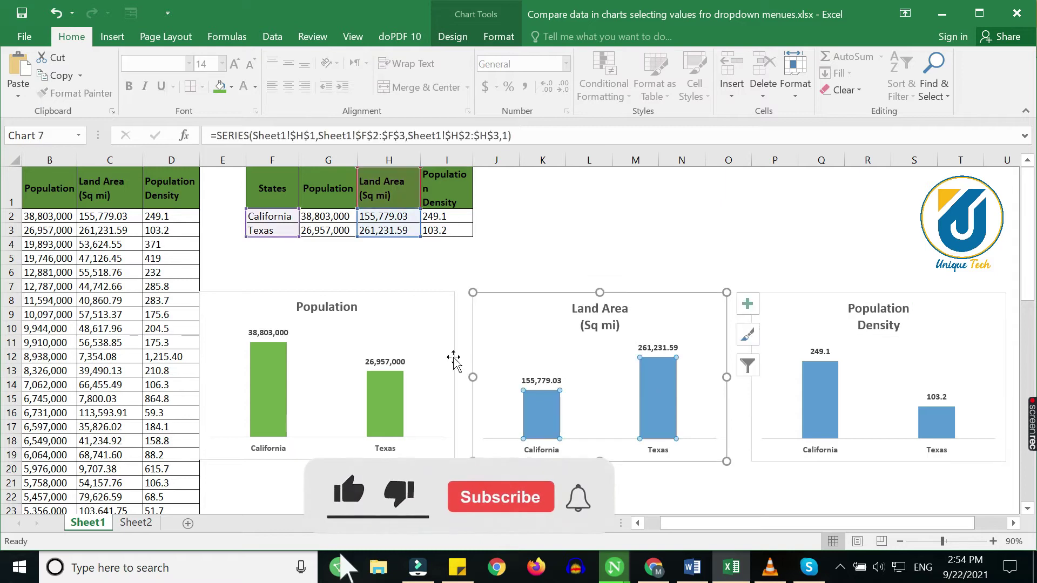
{"action": "left_click", "coordinate": [233, 88]}
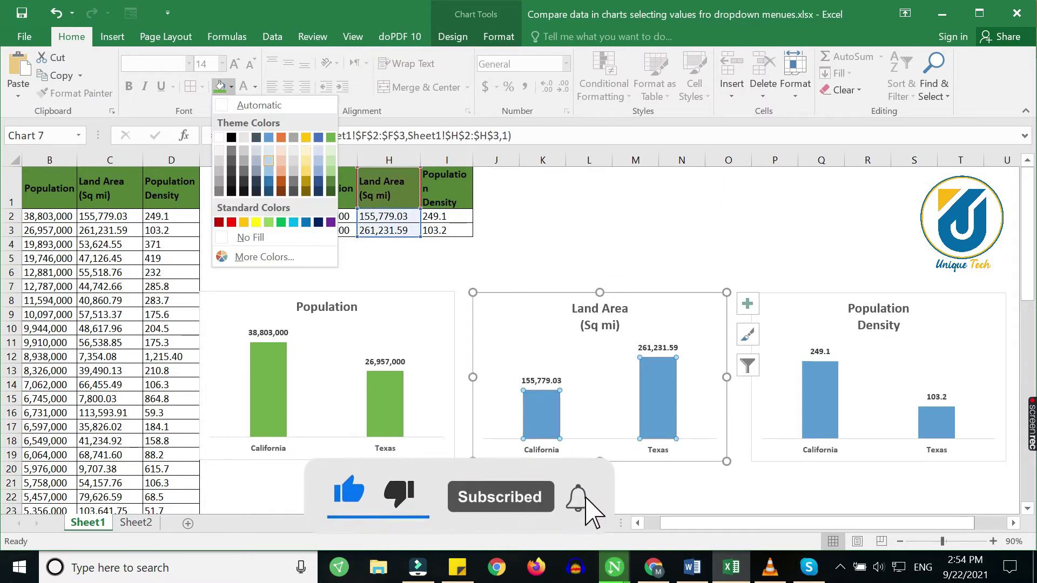
{"action": "left_click", "coordinate": [280, 137]}
{"action": "left_click", "coordinate": [814, 403]}
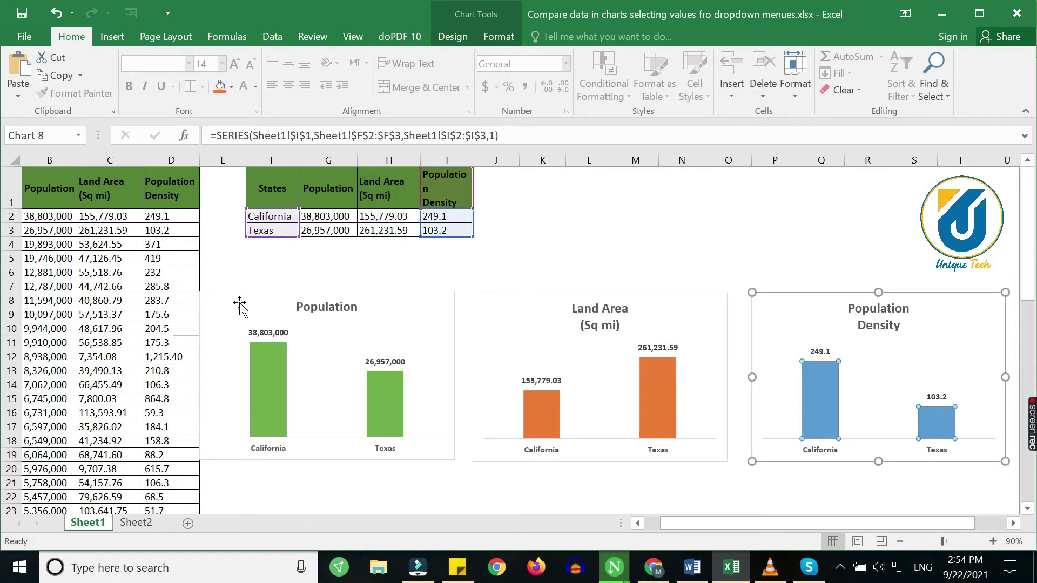
{"action": "left_click", "coordinate": [489, 274]}
Step: Copy the Florida and New York rows (A4:D5) over the comparison table's rows at F2 and check all three charts
{"action": "scroll", "coordinate": [67, 238], "scroll_direction": "left", "scroll_amount": 1}
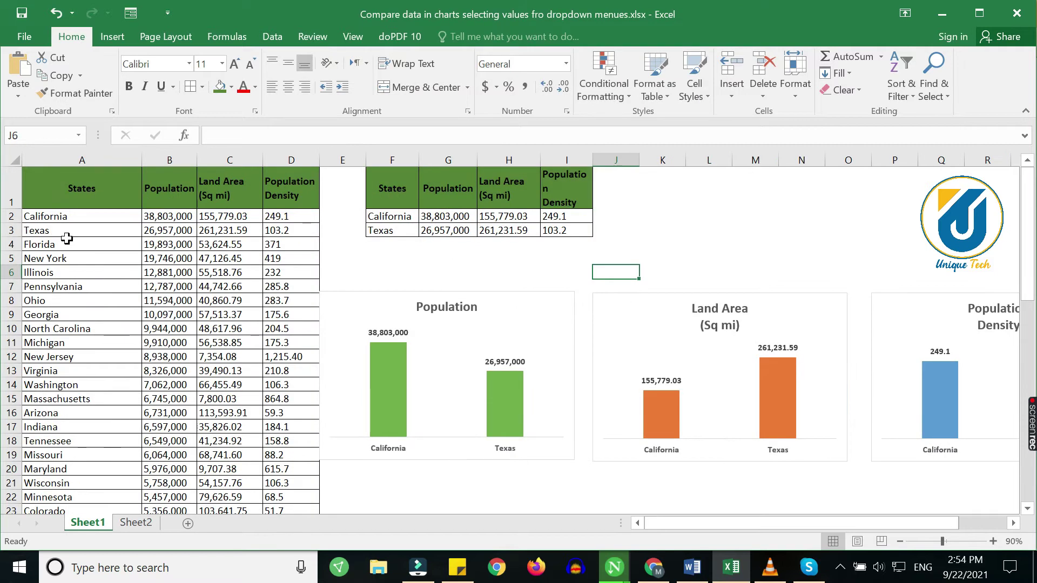
{"action": "left_click_drag", "start_coordinate": [36, 245], "coordinate": [307, 255]}
{"action": "key", "text": "ctrl+c"}
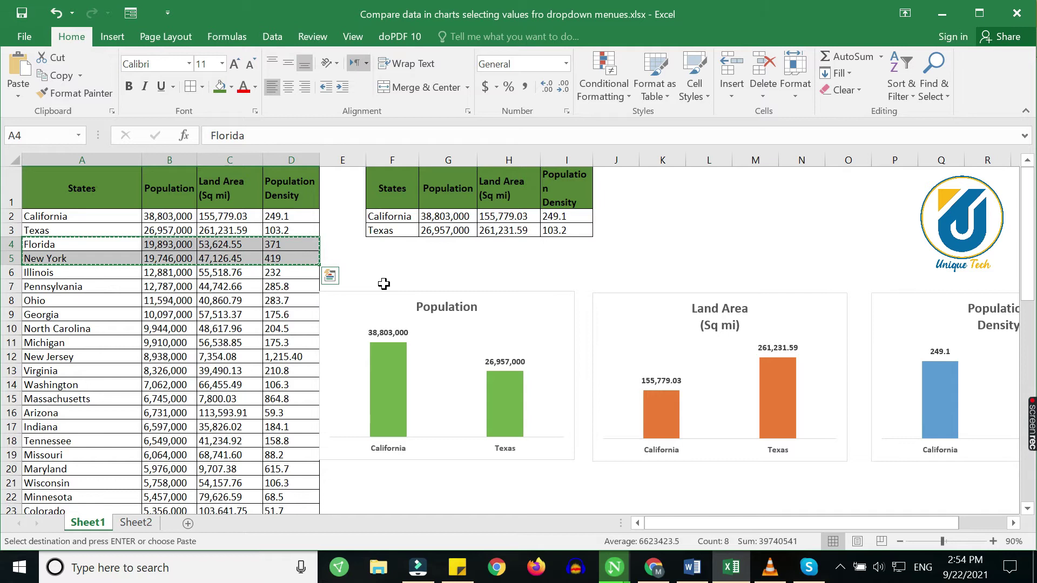
{"action": "left_click", "coordinate": [392, 216]}
{"action": "key", "text": "ctrl+v"}
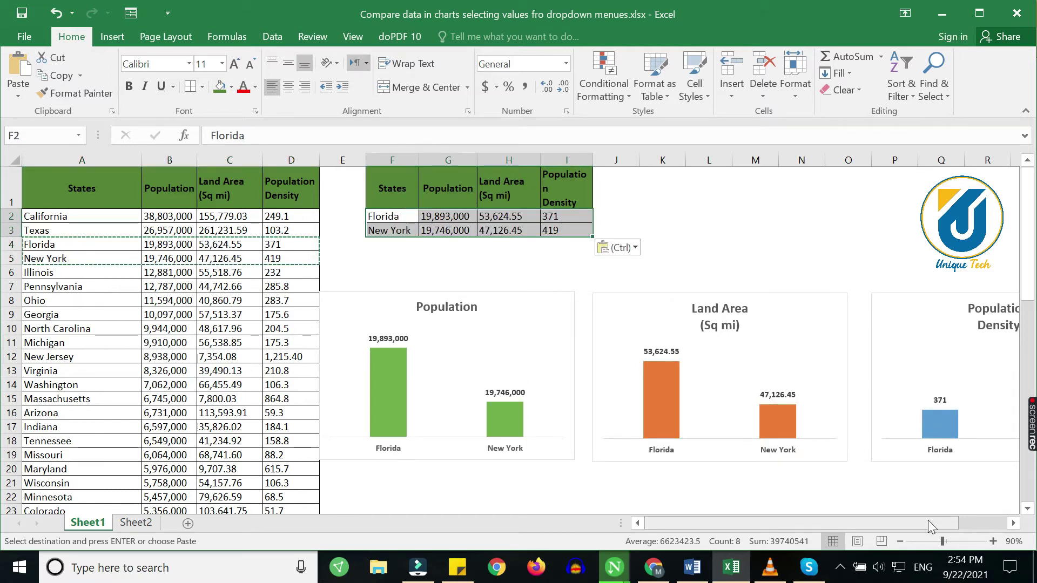
{"action": "left_click_drag", "start_coordinate": [934, 519], "coordinate": [949, 520]}
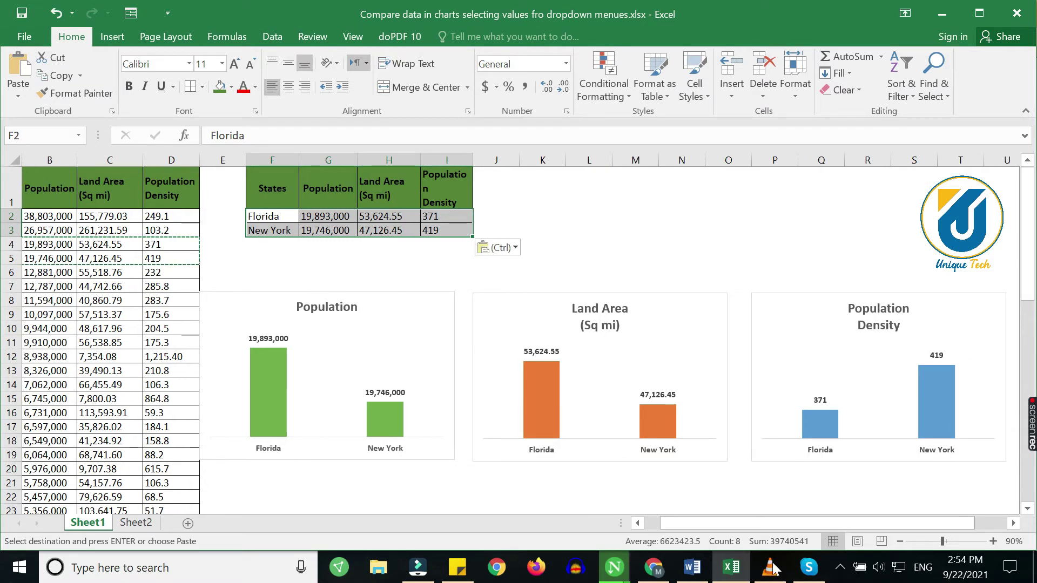
Step: Copy the Pennsylvania and Ohio rows (A7:D8) over the comparison table's rows at F2
{"action": "left_click_drag", "start_coordinate": [774, 528], "coordinate": [747, 533]}
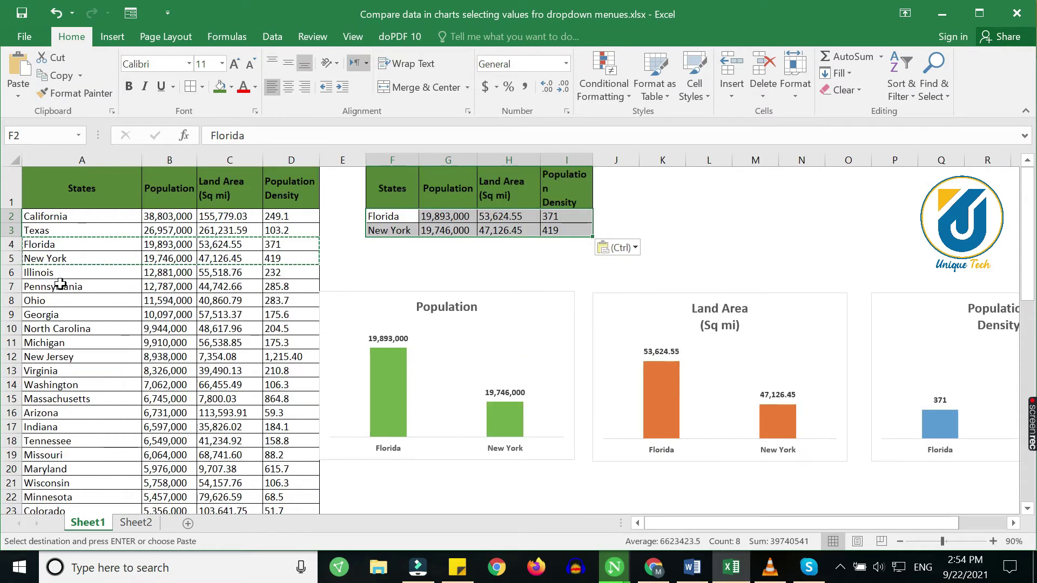
{"action": "left_click", "coordinate": [60, 285]}
{"action": "left_click_drag", "start_coordinate": [67, 301], "coordinate": [291, 300]}
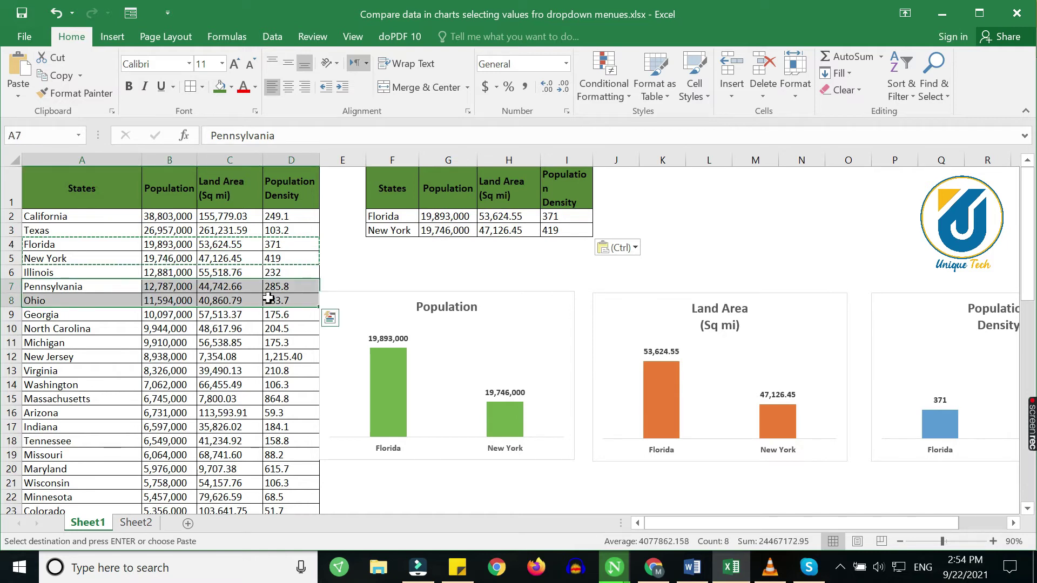
{"action": "key", "text": "ctrl+c"}
{"action": "left_click", "coordinate": [384, 218]}
{"action": "key", "text": "ctrl+v"}
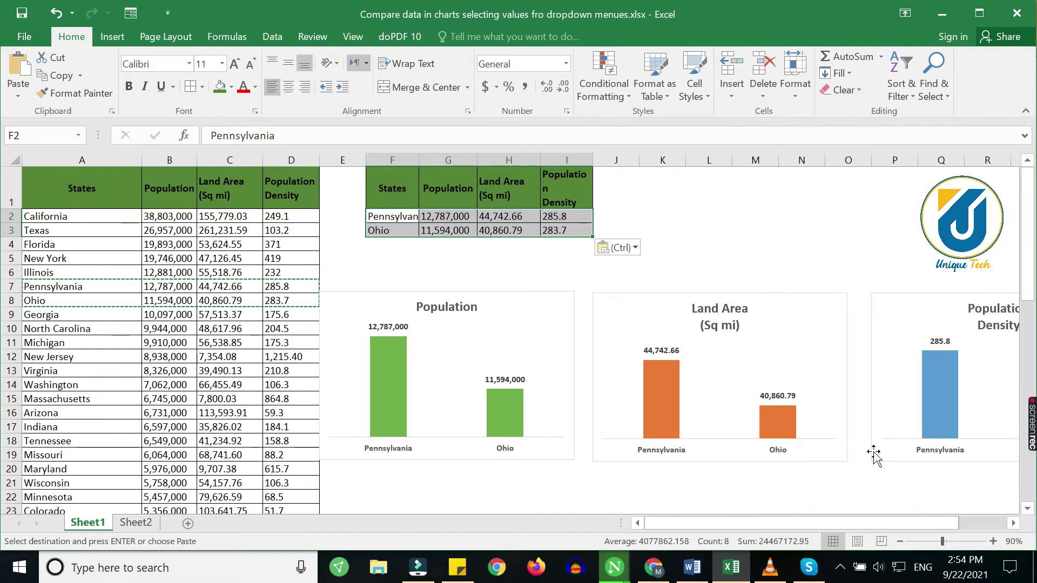
Step: Auto-fit column F to the width of the longest state name in the comparison table
{"action": "left_click", "coordinate": [428, 216]}
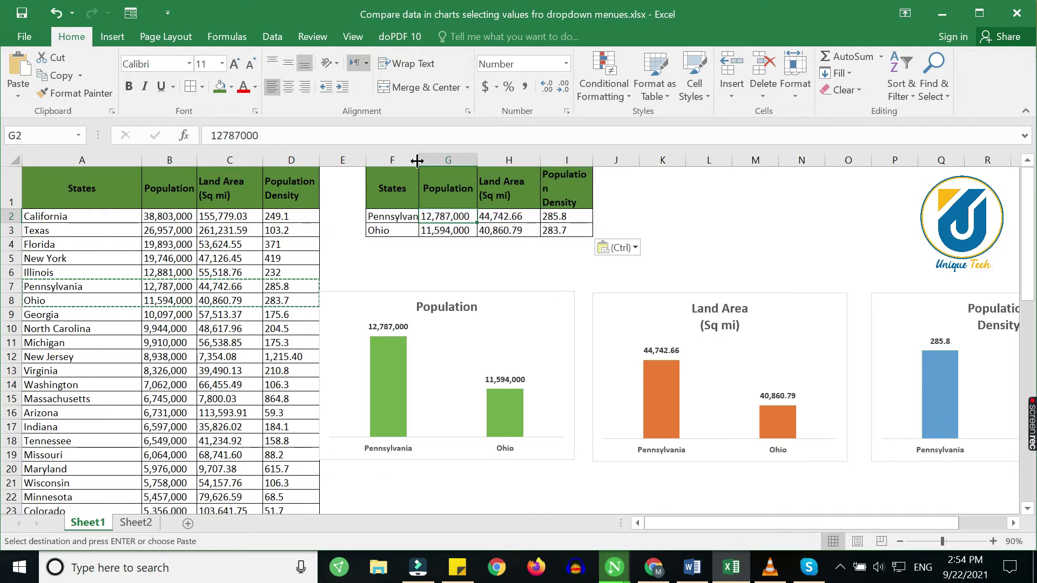
{"action": "double_click", "coordinate": [417, 160]}
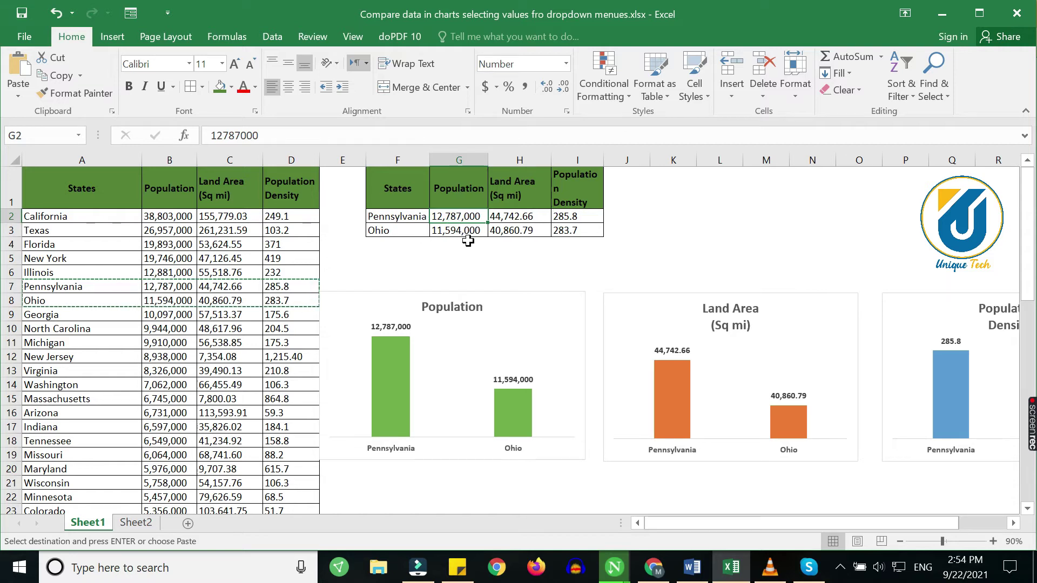
{"action": "left_click", "coordinate": [466, 241]}
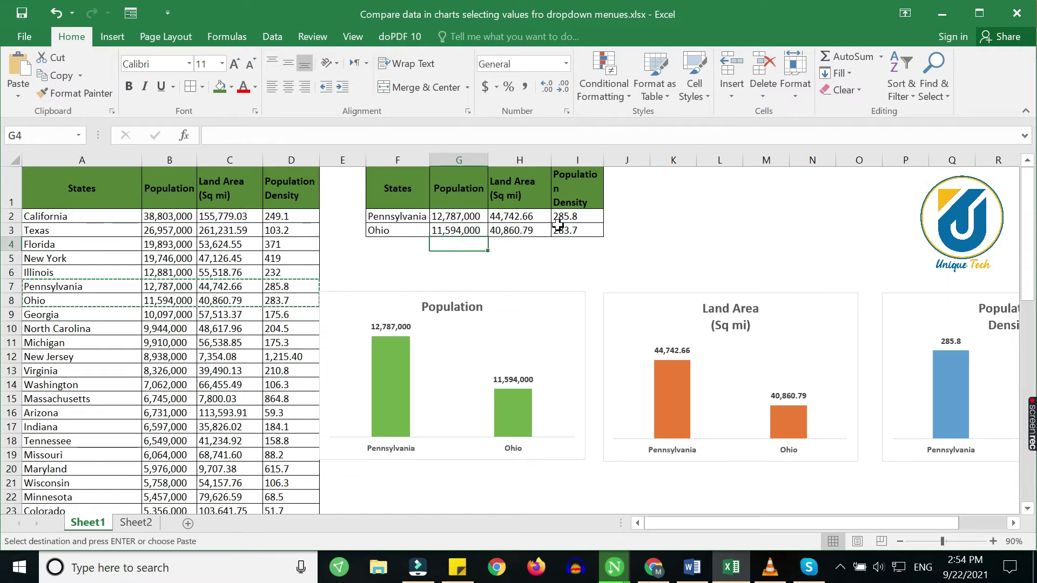
Step: Clear the comparison values in G2:I3 and enter =VLOOKUP(F2,A:D,2,FALSE) in G2 for the population lookup
{"action": "left_click_drag", "start_coordinate": [459, 219], "coordinate": [575, 231]}
{"action": "key", "text": "Delete"}
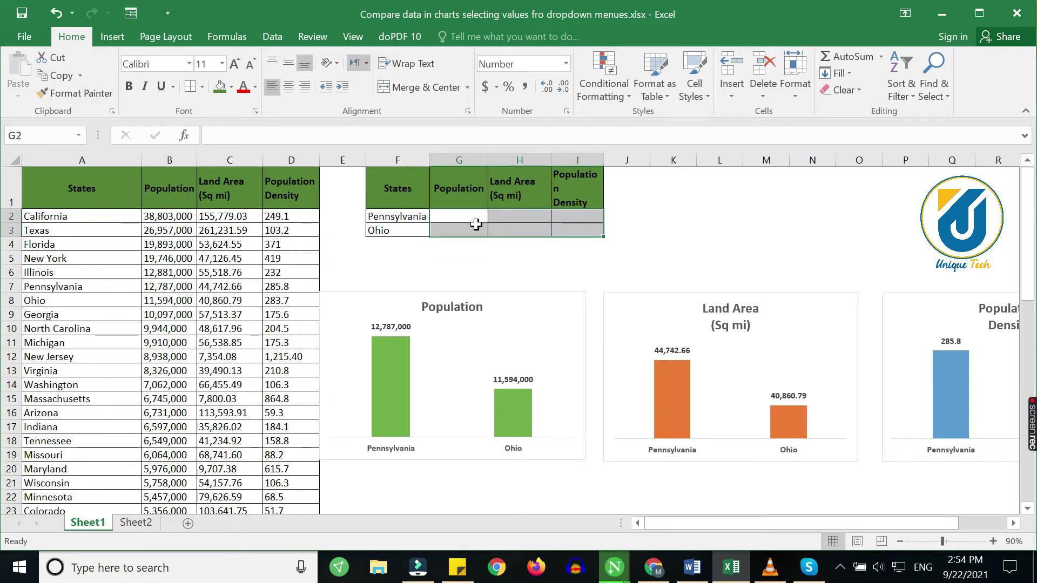
{"action": "left_click", "coordinate": [474, 218]}
{"action": "type", "text": "=vlookup"}
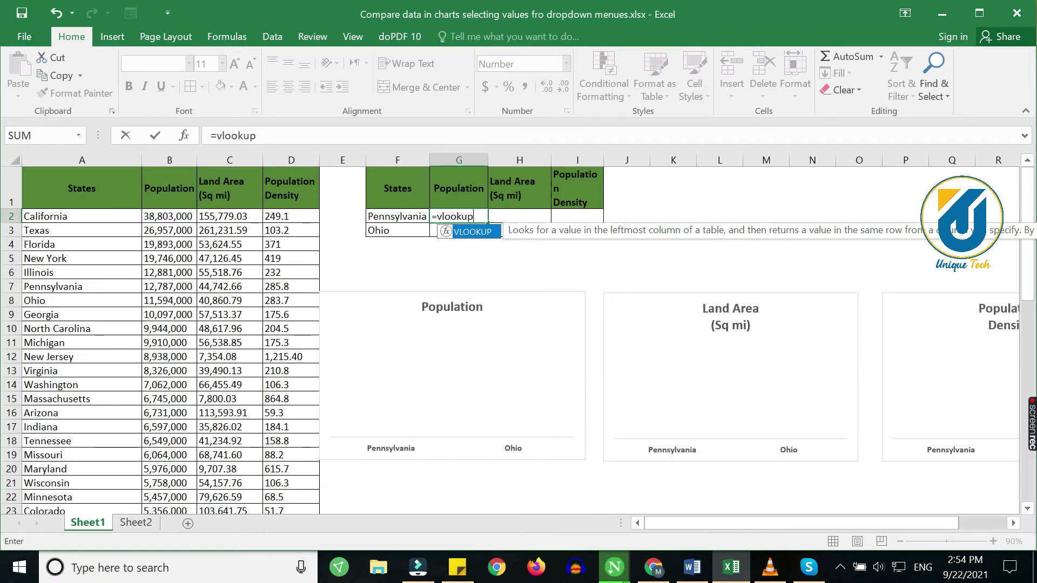
{"action": "type", "text": "("}
{"action": "left_click", "coordinate": [410, 218]}
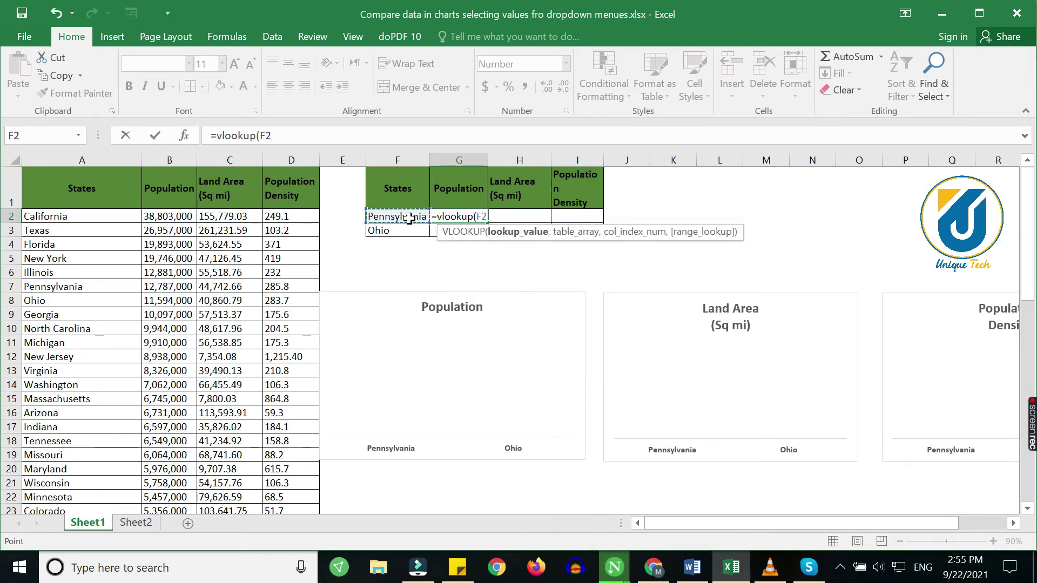
{"action": "type", "text": ","}
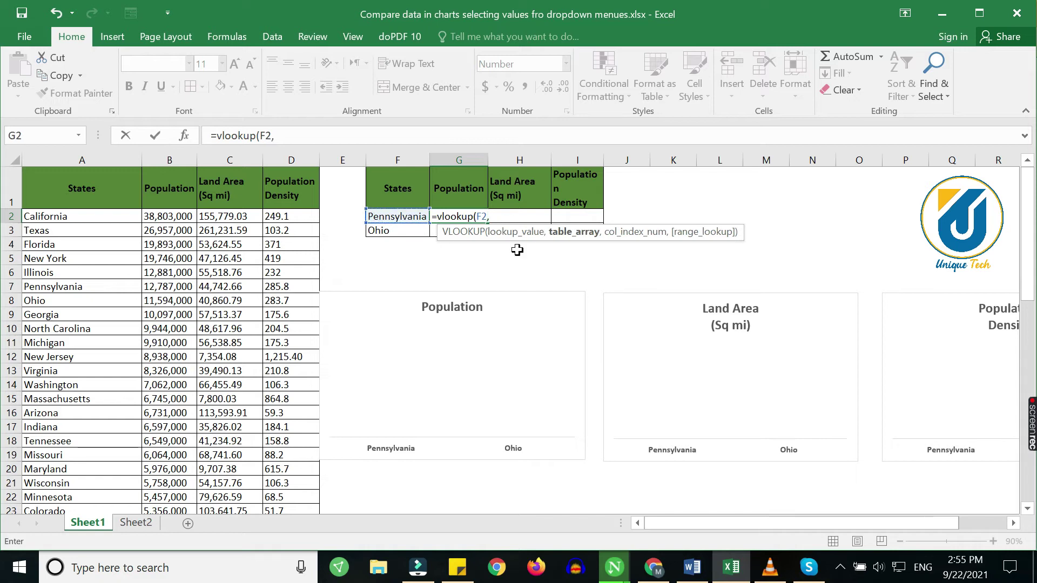
{"action": "left_click_drag", "start_coordinate": [132, 159], "coordinate": [311, 164]}
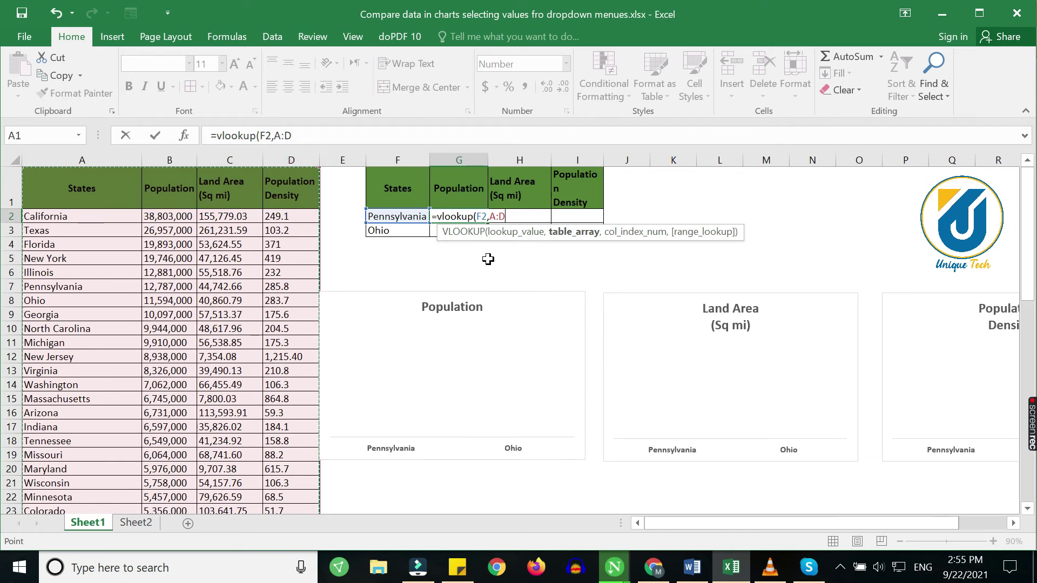
{"action": "type", "text": ","}
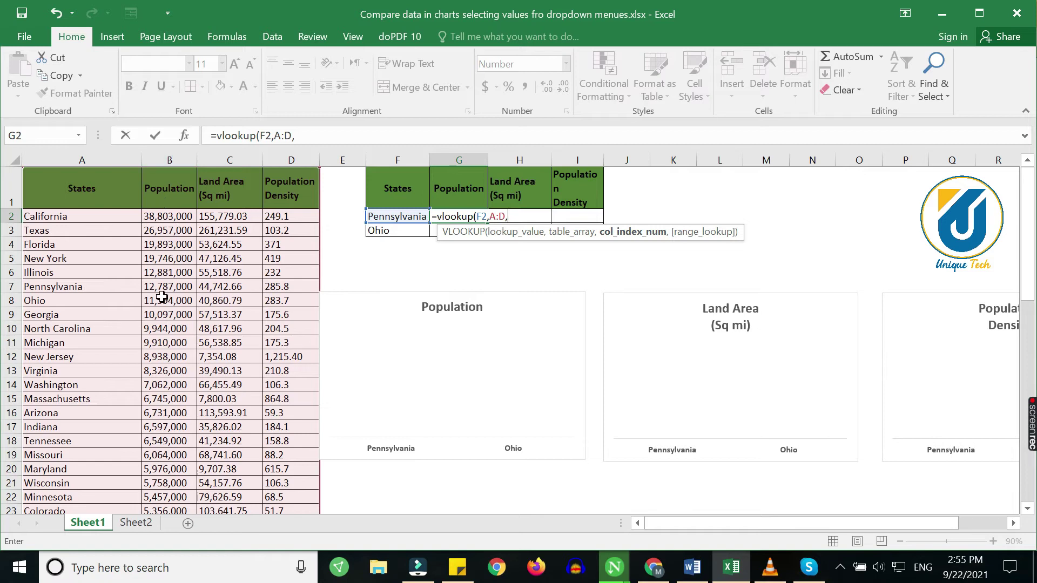
{"action": "type", "text": "2,"}
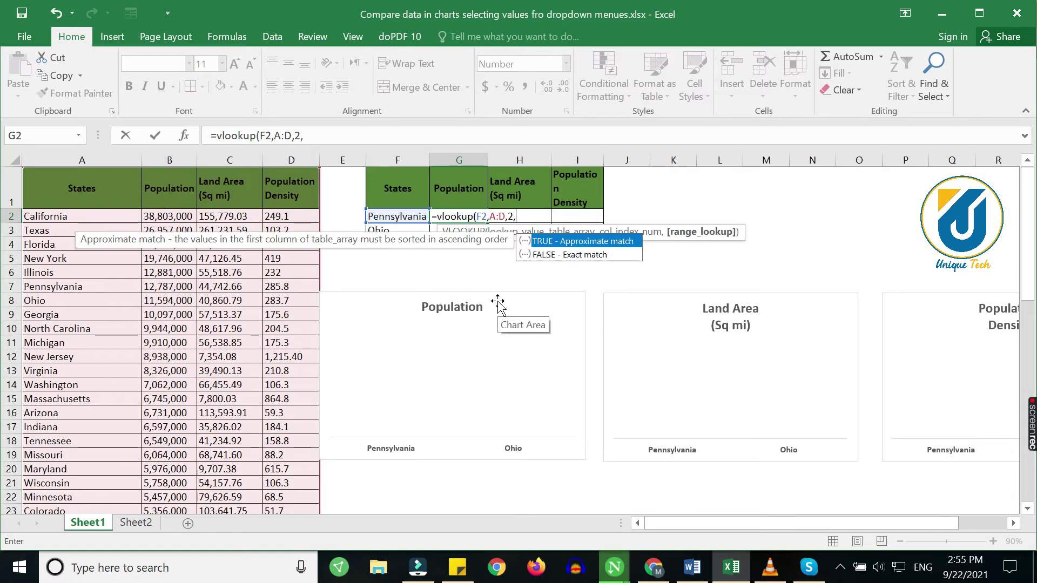
{"action": "type", "text": "false)"}
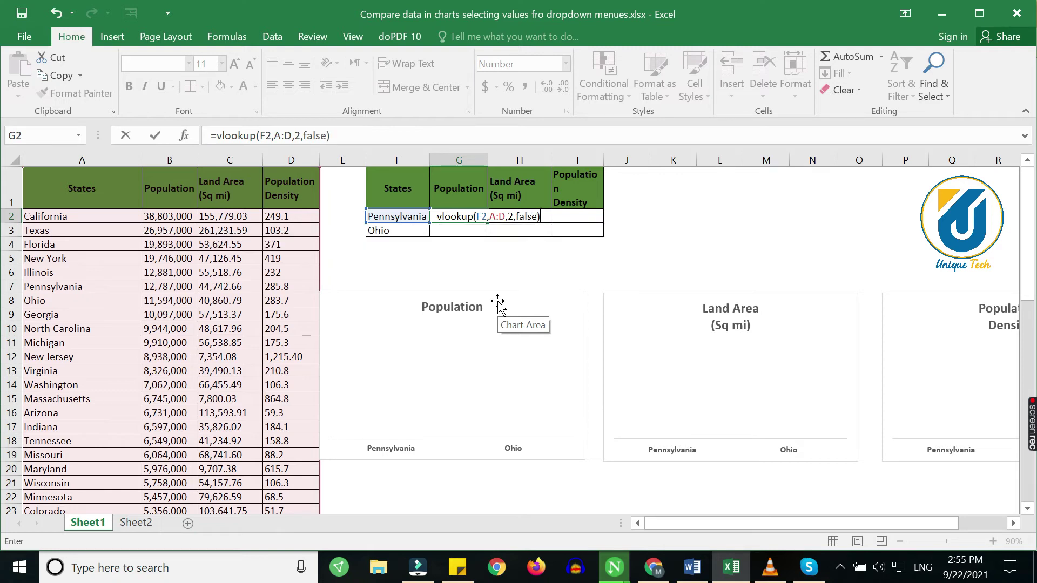
{"action": "key", "text": "Return"}
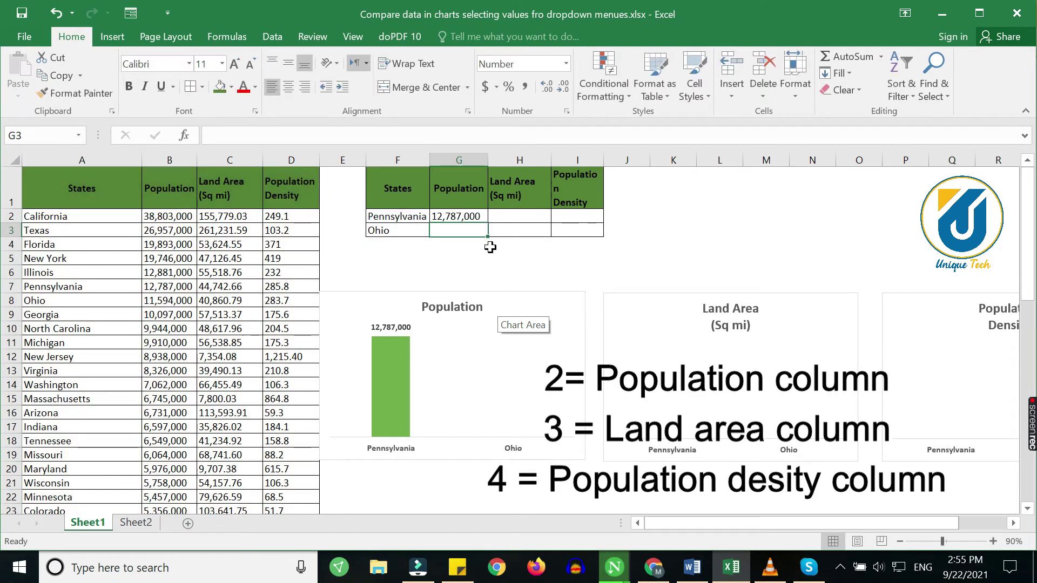
Step: Copy the G2 lookup formula's text into H2 and set its column index to 3 for the land area
{"action": "left_click", "coordinate": [448, 216]}
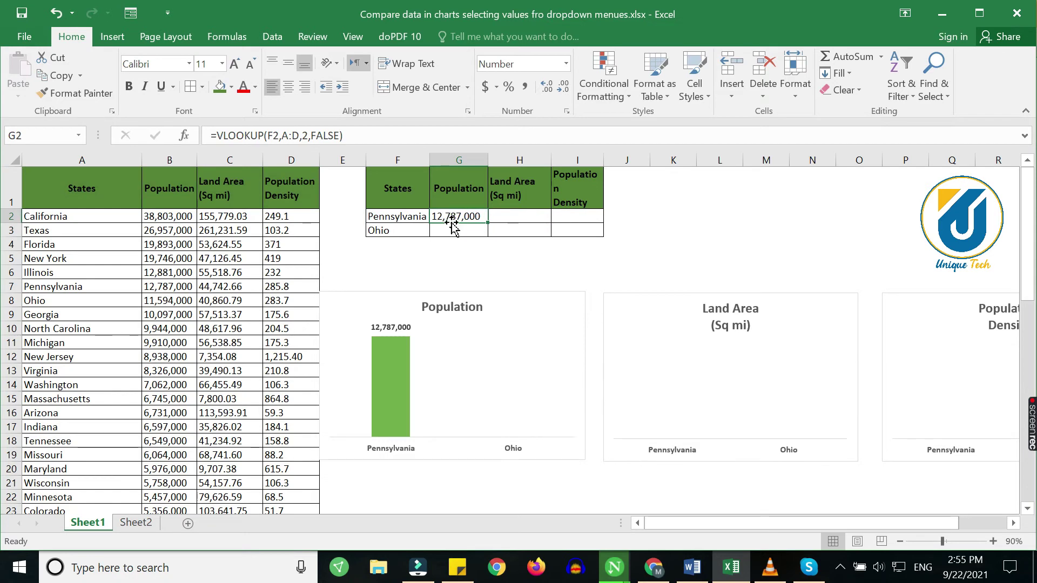
{"action": "left_click_drag", "start_coordinate": [342, 135], "coordinate": [216, 135]}
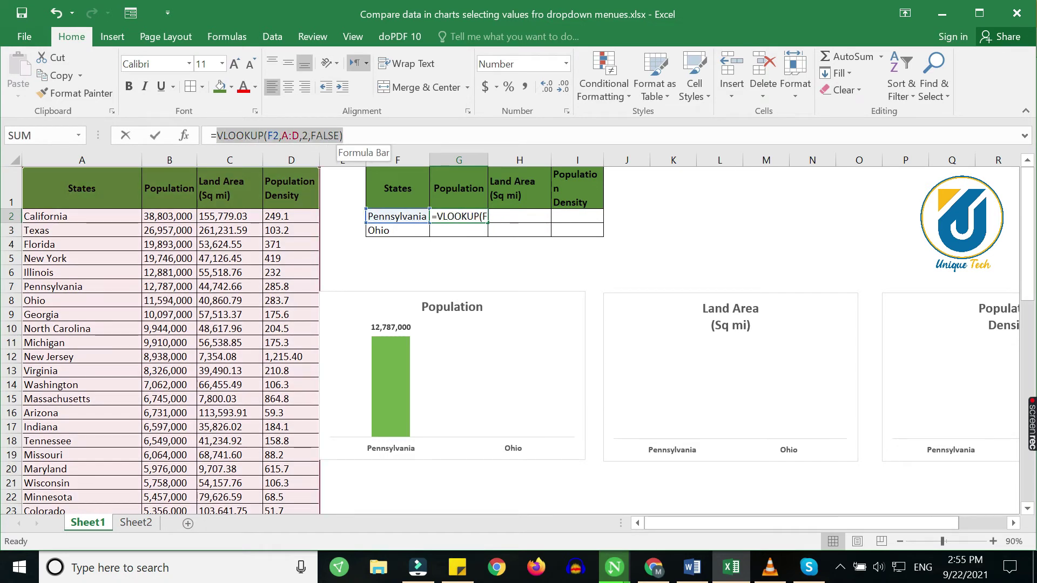
{"action": "right_click", "coordinate": [230, 138]}
{"action": "left_click", "coordinate": [265, 169]}
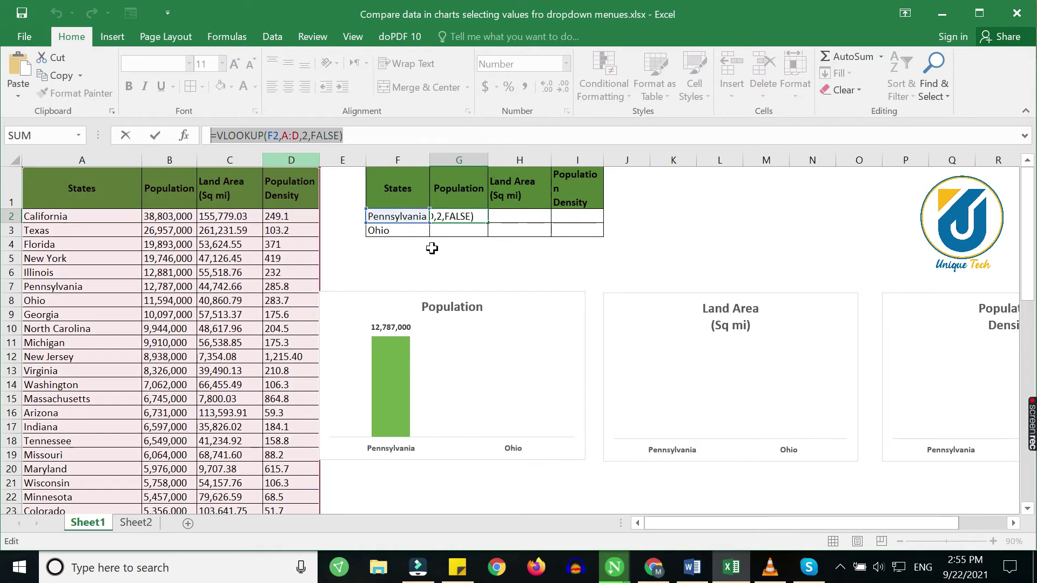
{"action": "left_click", "coordinate": [507, 215]}
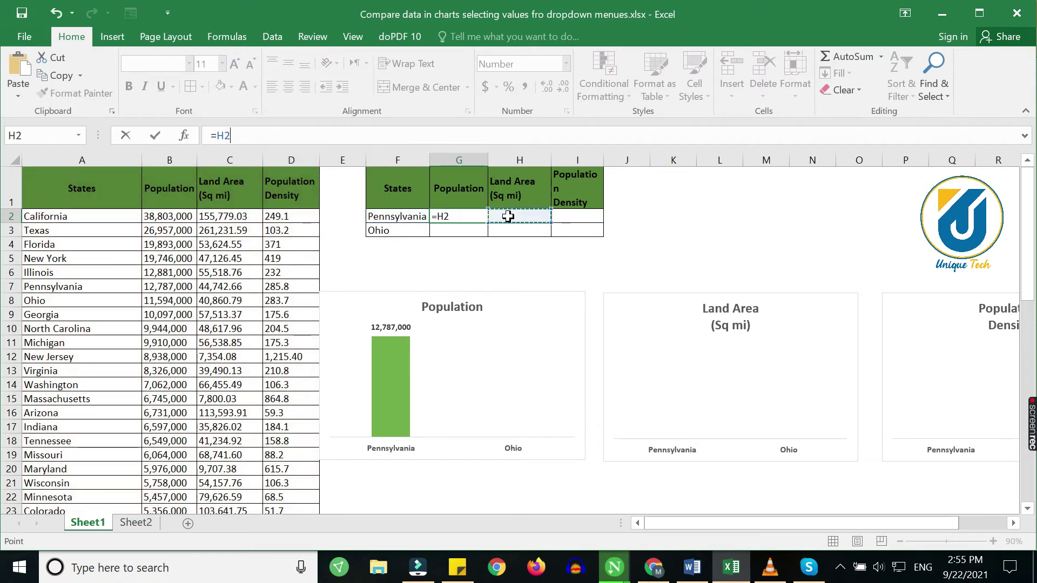
{"action": "key", "text": "Escape"}
{"action": "left_click", "coordinate": [507, 219]}
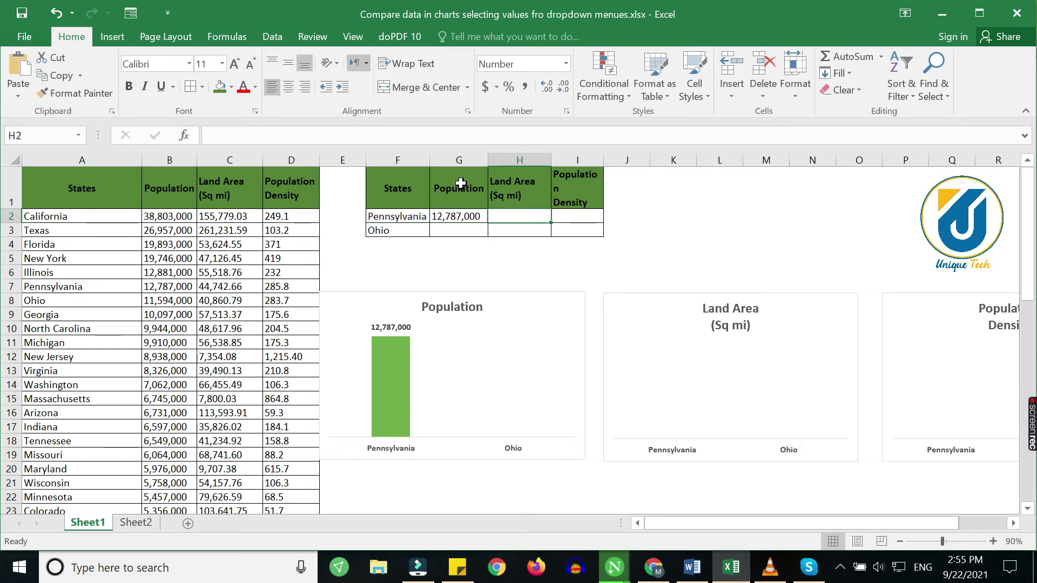
{"action": "right_click", "coordinate": [387, 135]}
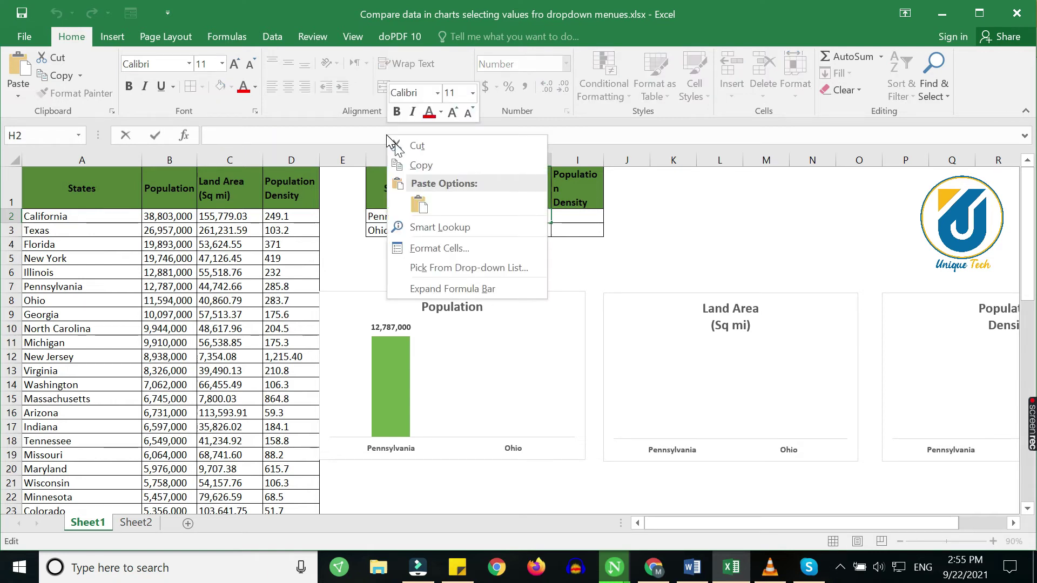
{"action": "left_click", "coordinate": [419, 205]}
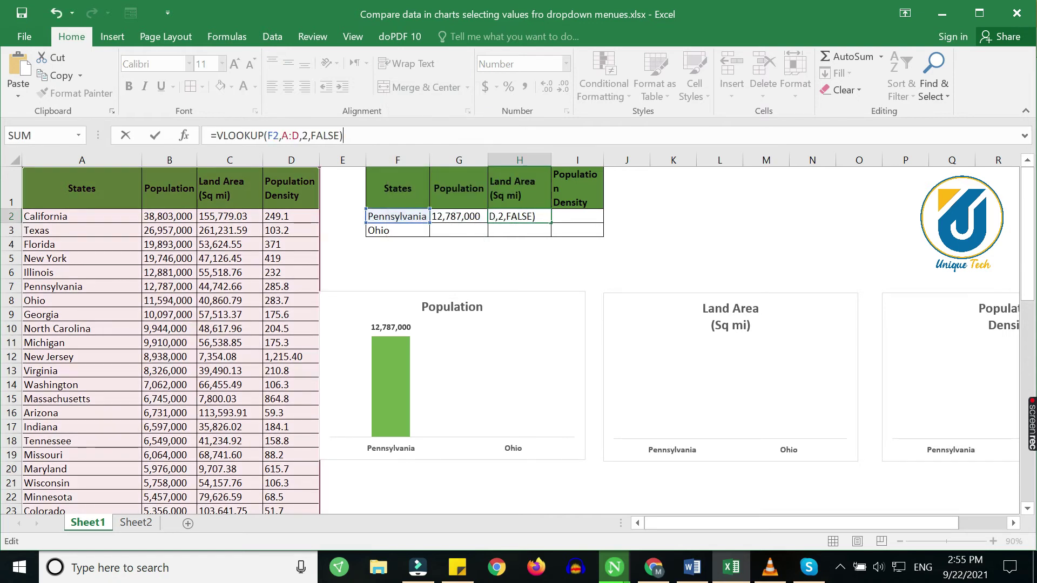
{"action": "left_click_drag", "start_coordinate": [307, 136], "coordinate": [310, 135]}
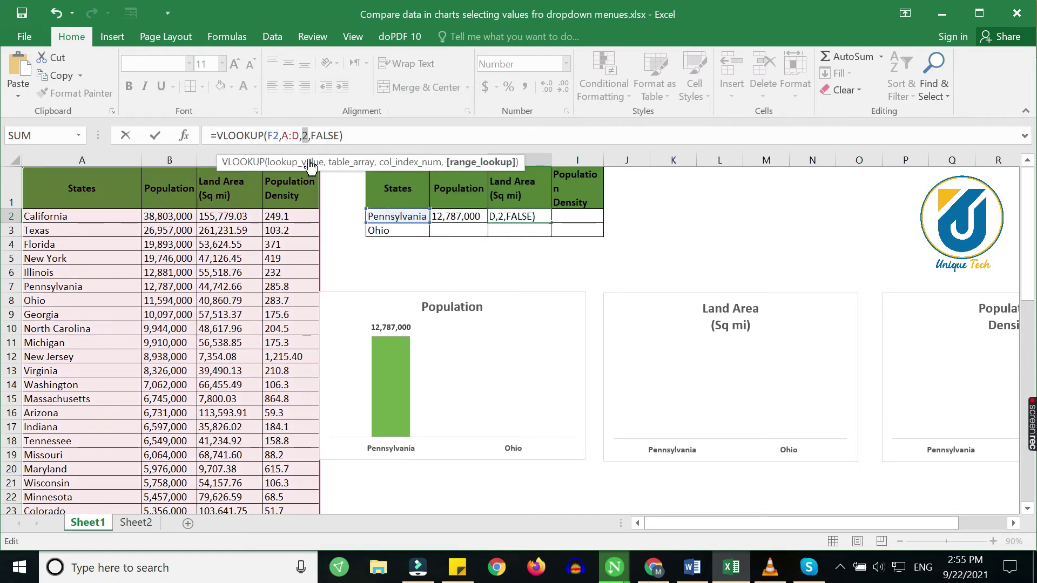
{"action": "type", "text": "3"}
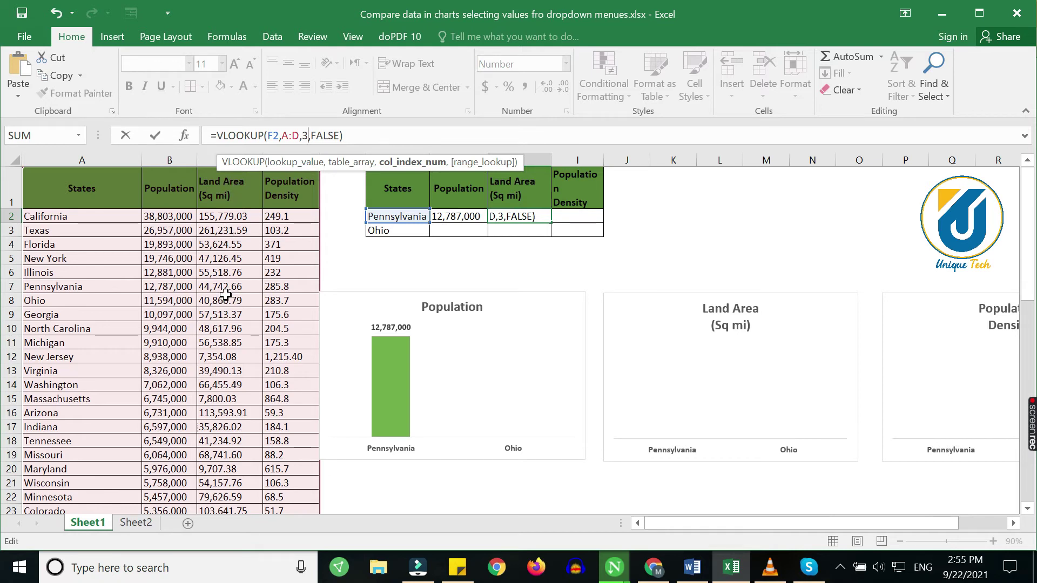
{"action": "key", "text": "Tab"}
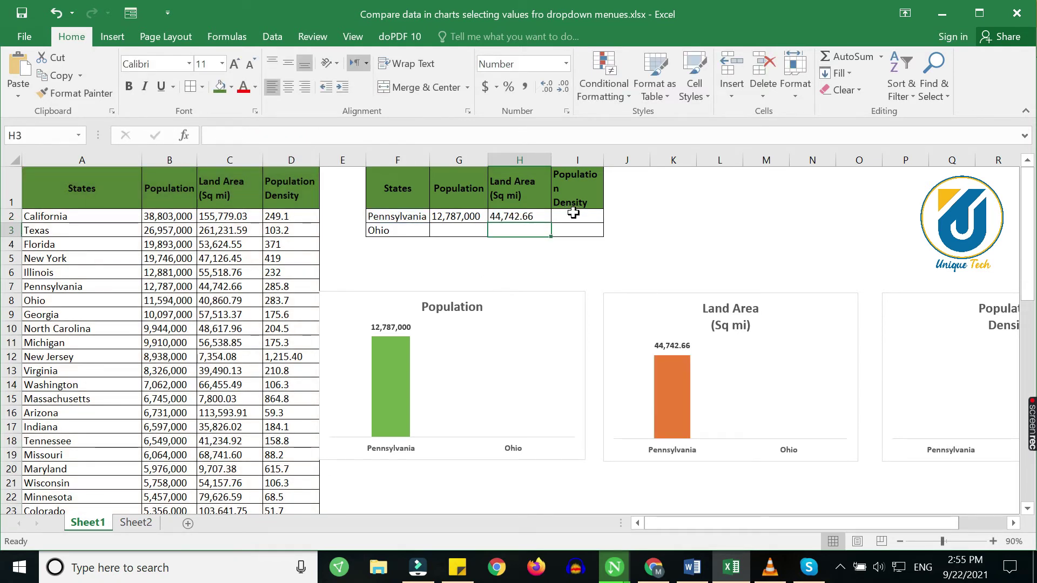
Step: Paste the copied lookup formula into I2 with column index 4 for population density, and check the formula in H2
{"action": "key", "text": "F2"}
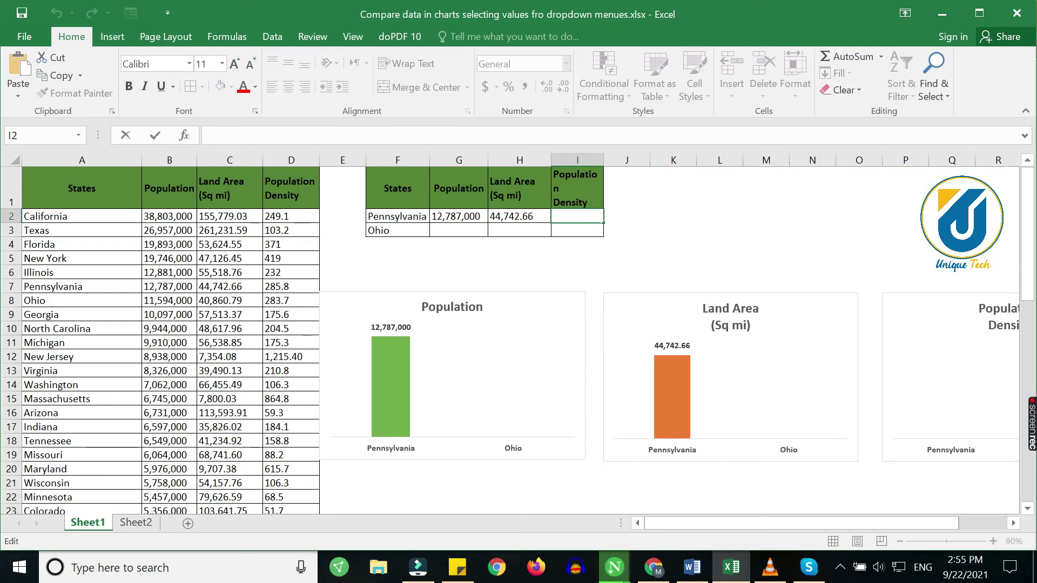
{"action": "right_click", "coordinate": [343, 136]}
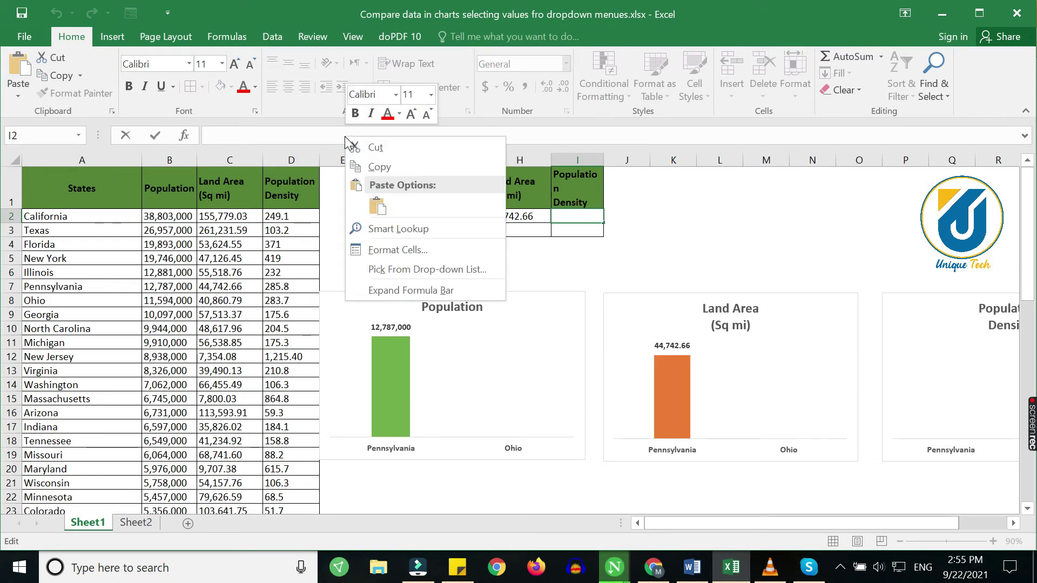
{"action": "left_click", "coordinate": [380, 200]}
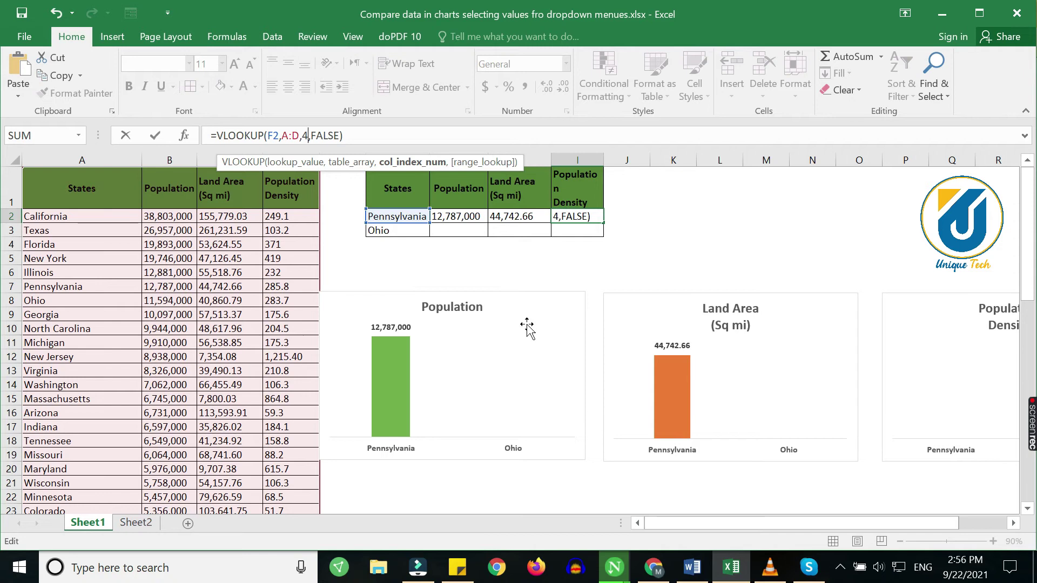
{"action": "key", "text": "Return"}
{"action": "left_click", "coordinate": [507, 216]}
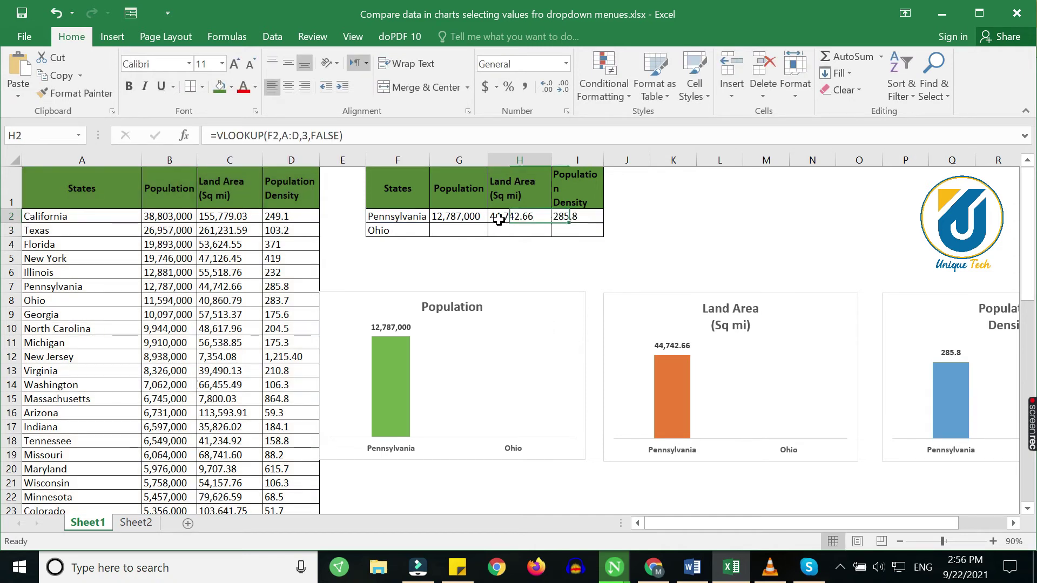
Step: Test the lookup formulas by entering california as the first state in F2
{"action": "left_click", "coordinate": [402, 217]}
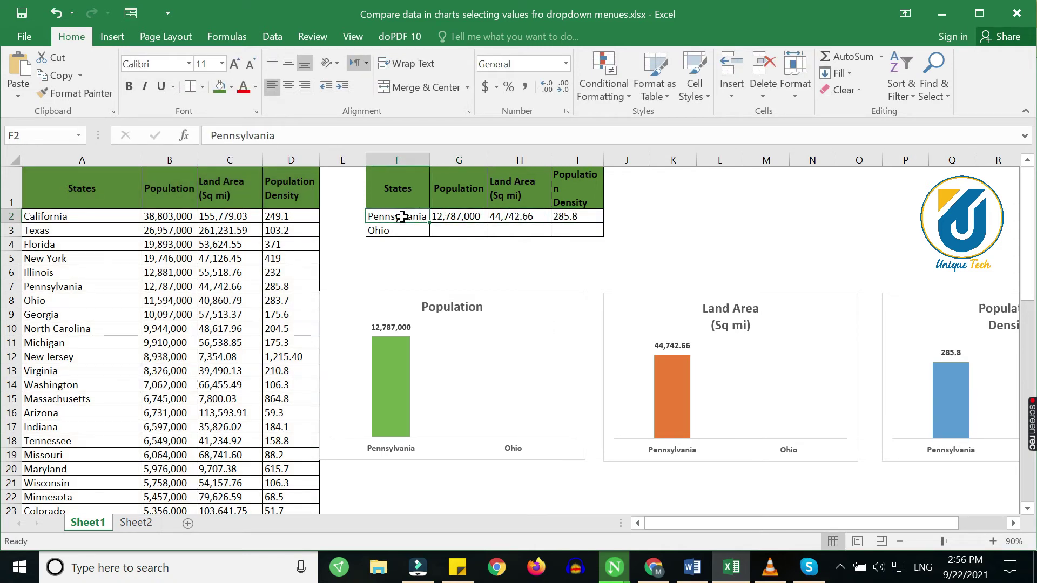
{"action": "type", "text": "california"}
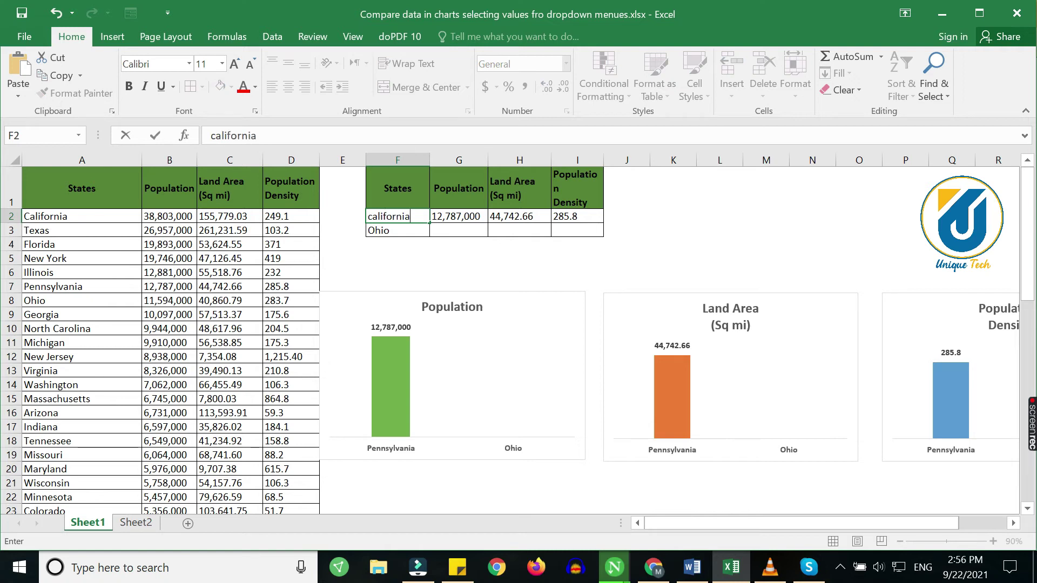
{"action": "key", "text": "Return"}
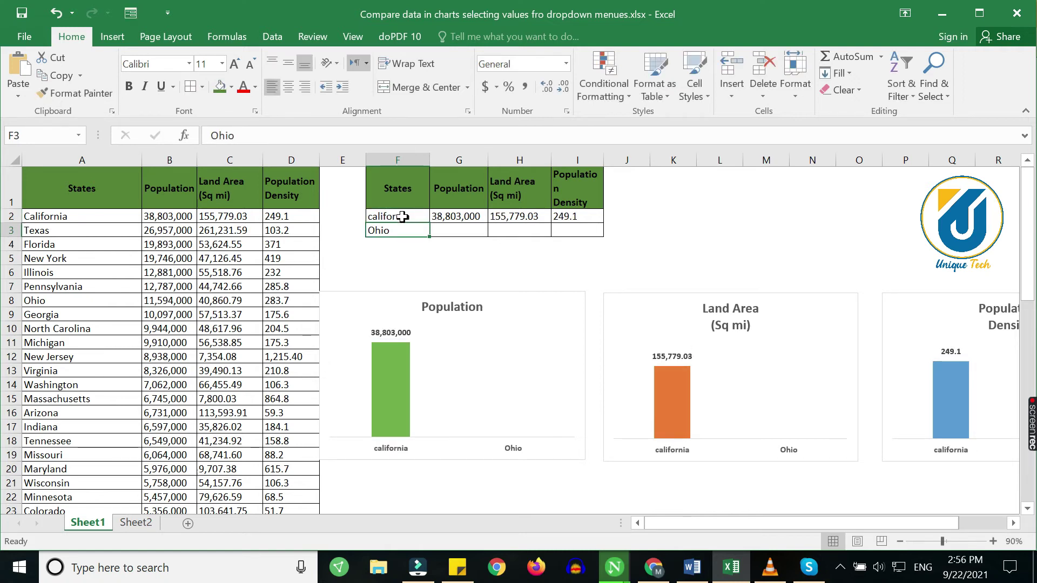
Step: Set the first state in F2 to texas and check all three charts
{"action": "left_click", "coordinate": [396, 212]}
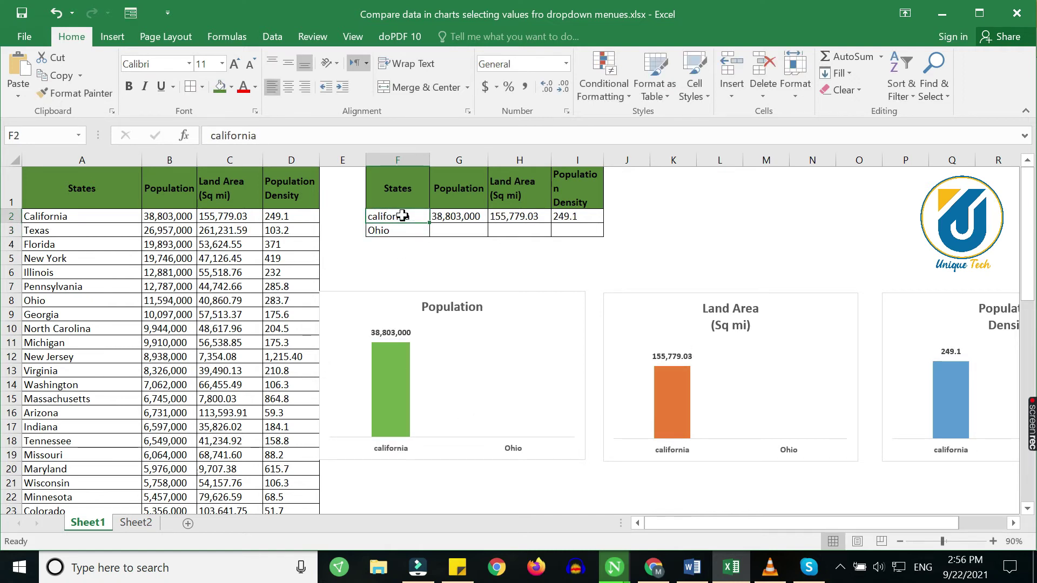
{"action": "type", "text": "texas"}
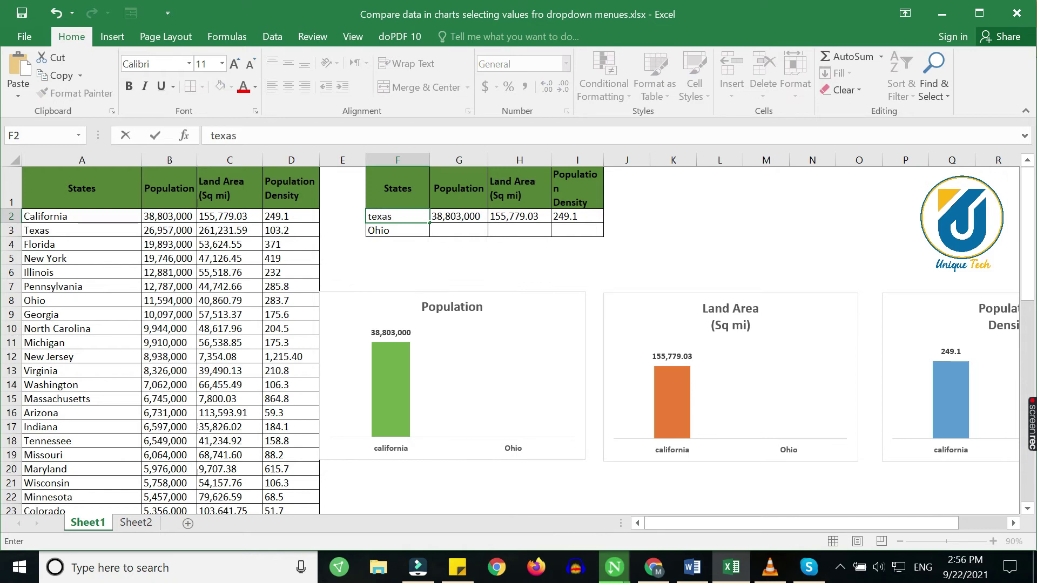
{"action": "key", "text": "Return"}
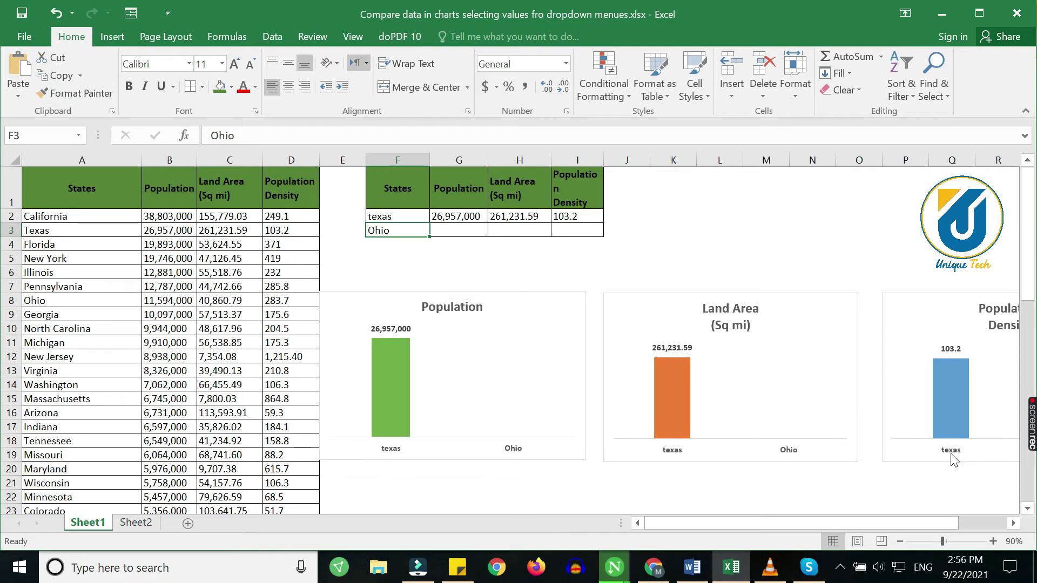
{"action": "left_click_drag", "start_coordinate": [900, 520], "coordinate": [917, 522]}
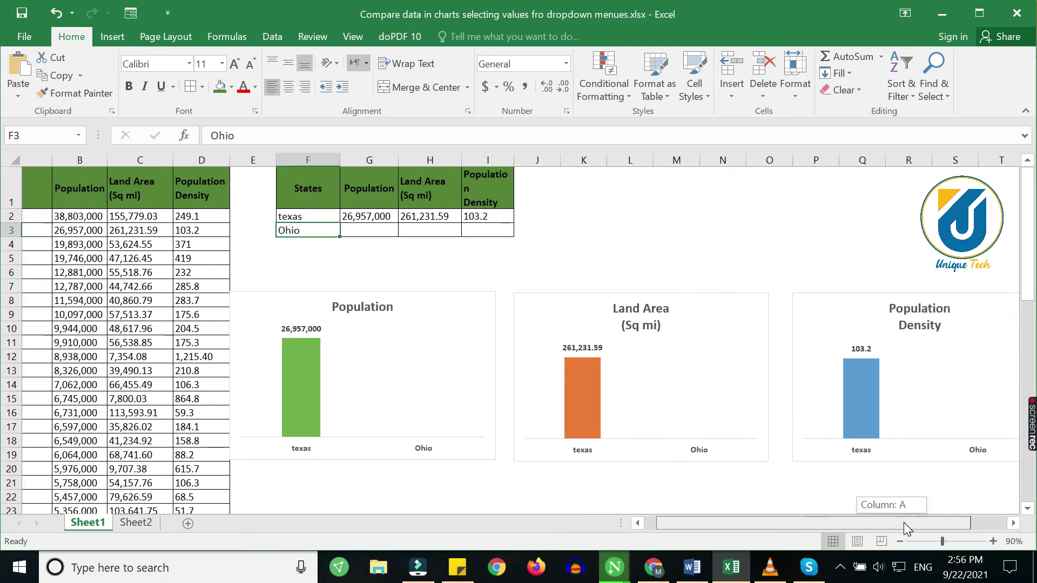
Step: Fill the lookup formulas from G2:I2 down to row 3 of the comparison table
{"action": "left_click", "coordinate": [290, 217]}
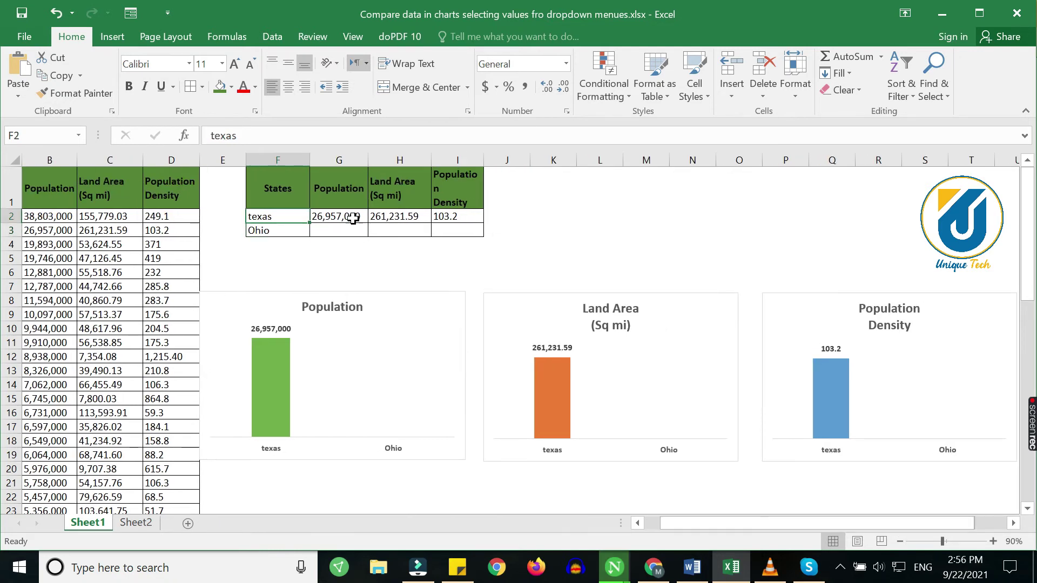
{"action": "left_click", "coordinate": [349, 217]}
{"action": "left_click_drag", "start_coordinate": [351, 216], "coordinate": [484, 234]}
Step: Replace the second state in F3 with clifornia and reselect that cell
{"action": "left_click", "coordinate": [278, 231]}
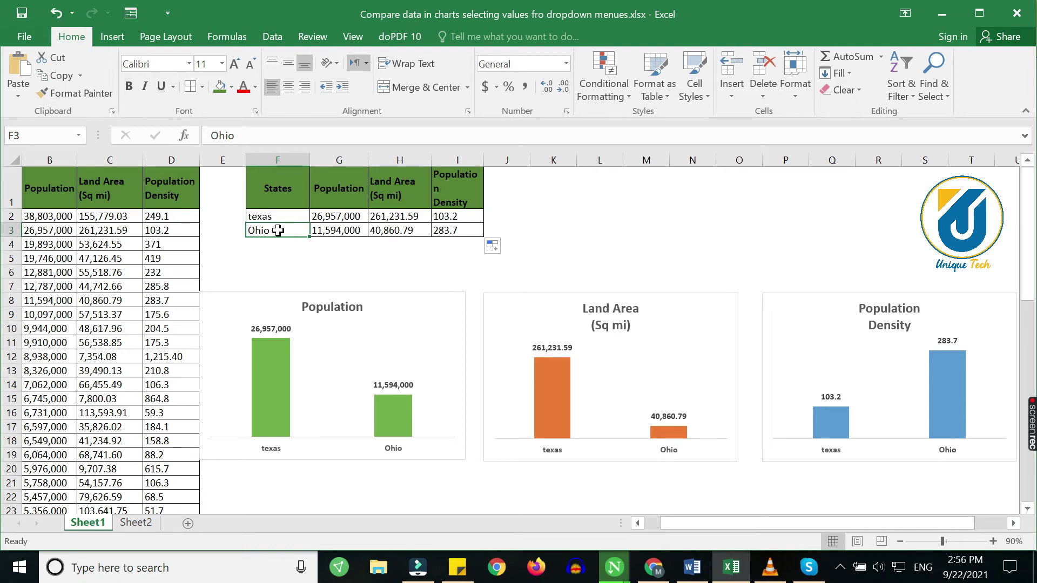
{"action": "type", "text": "oh"}
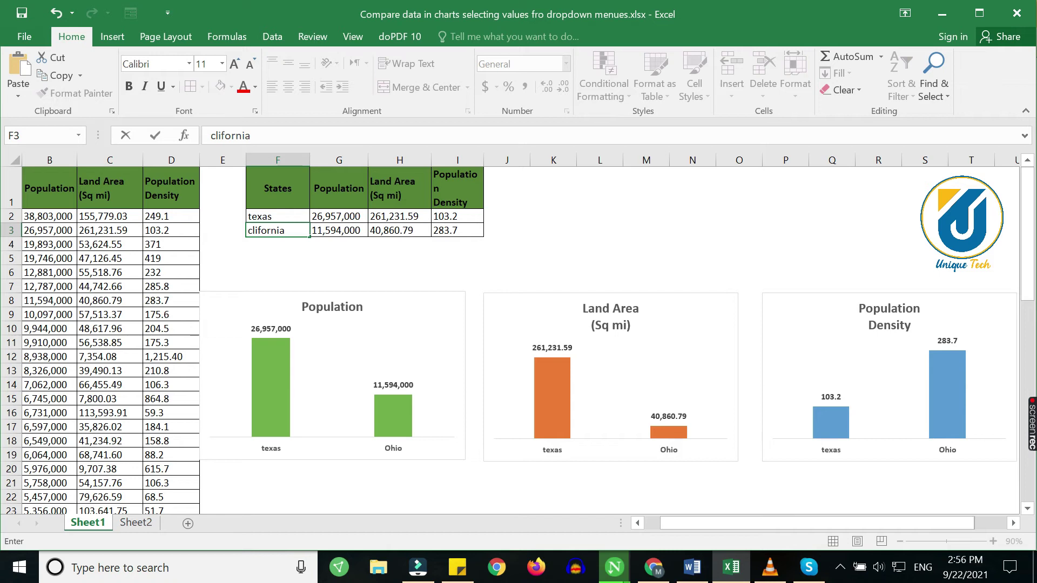
{"action": "key", "text": "Return"}
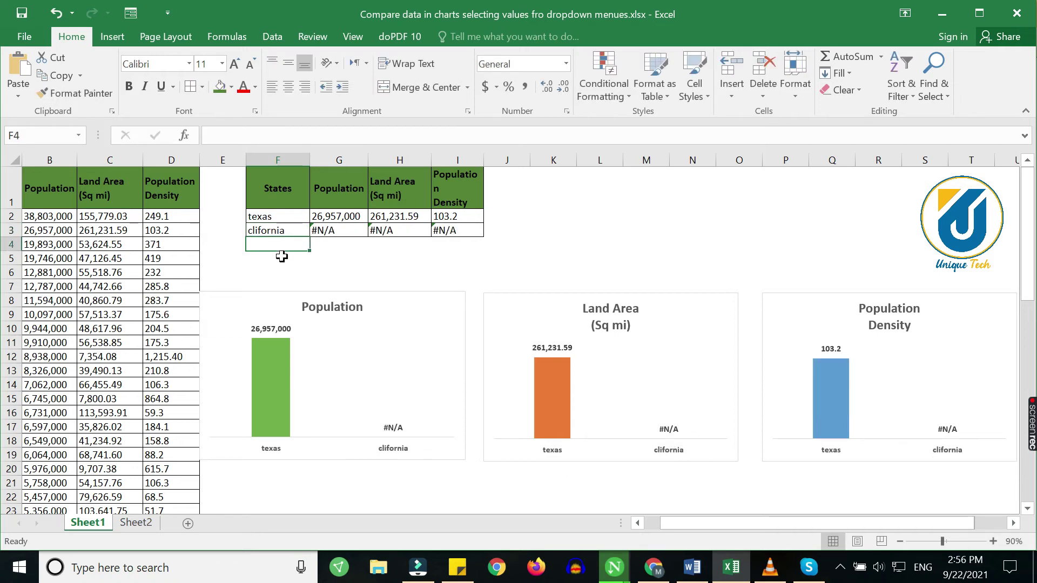
{"action": "left_click", "coordinate": [285, 230]}
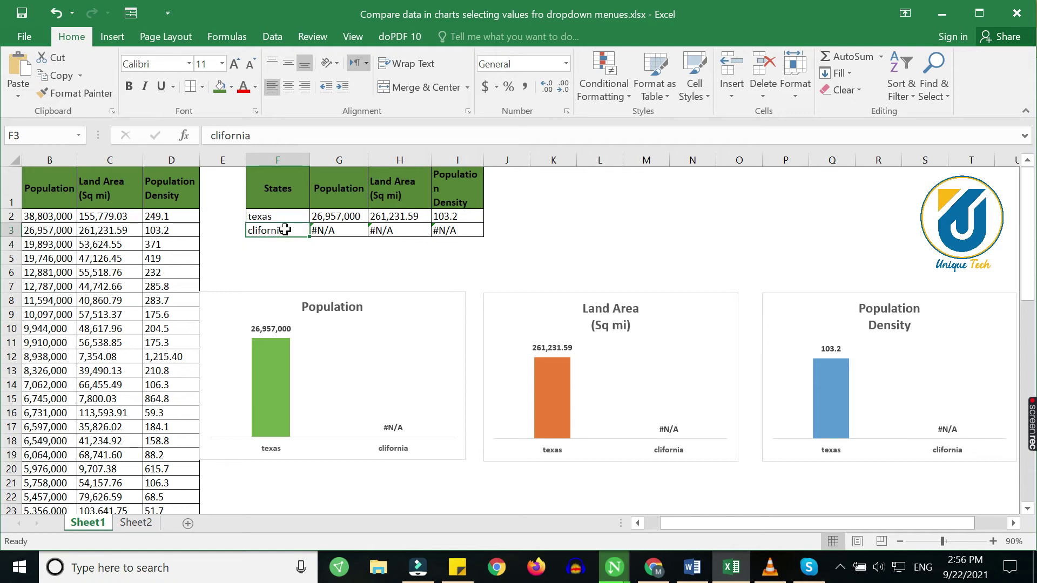
Step: Replace the misspelled second state in F3 with California and check the two-state comparison in the charts
{"action": "type", "text": "California"}
{"action": "key", "text": "Return"}
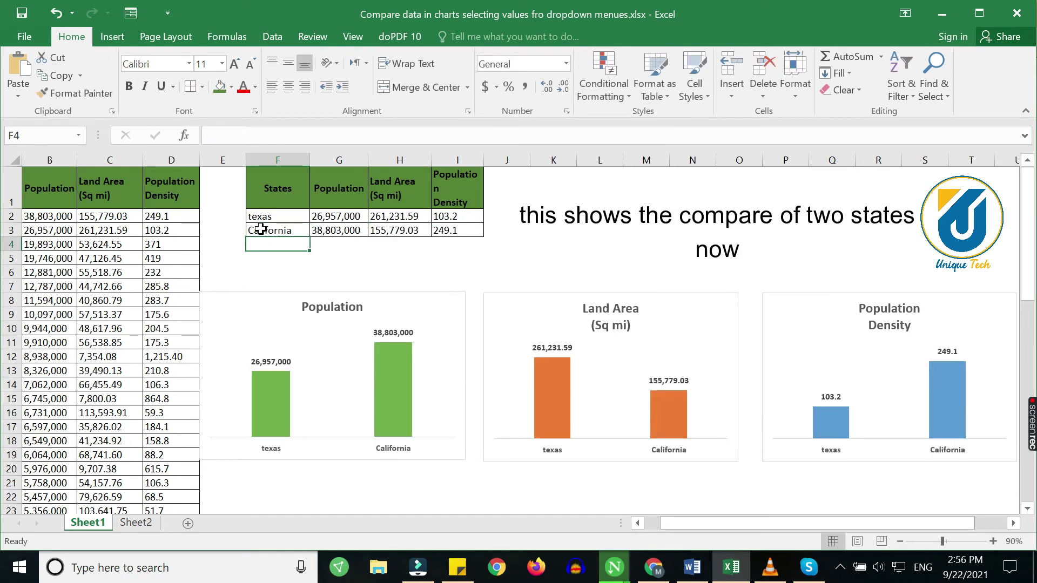
{"action": "left_click", "coordinate": [261, 230]}
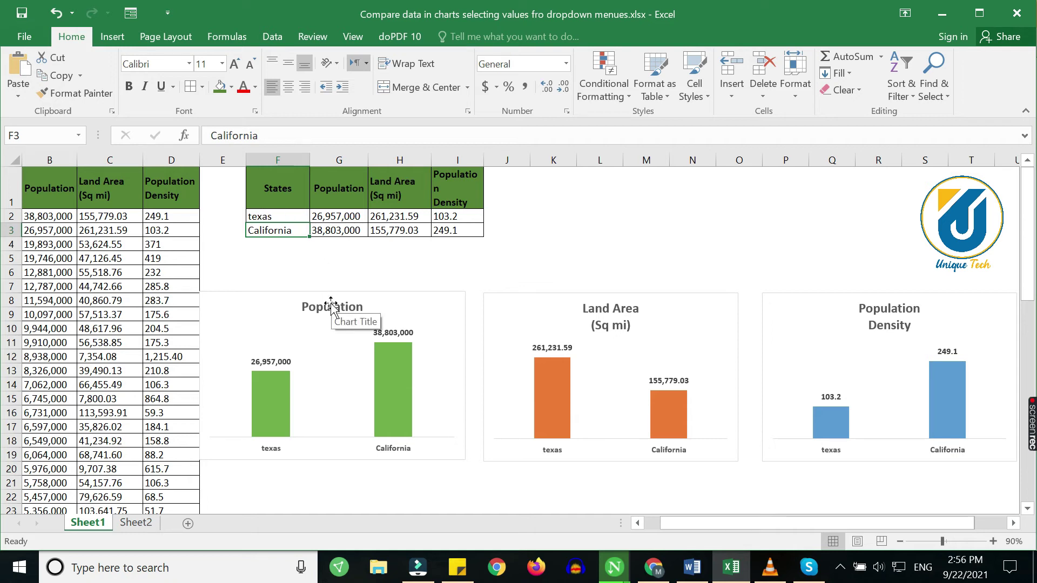
Step: Clear both state names from F2:F3 of the comparison table
{"action": "left_click", "coordinate": [295, 217]}
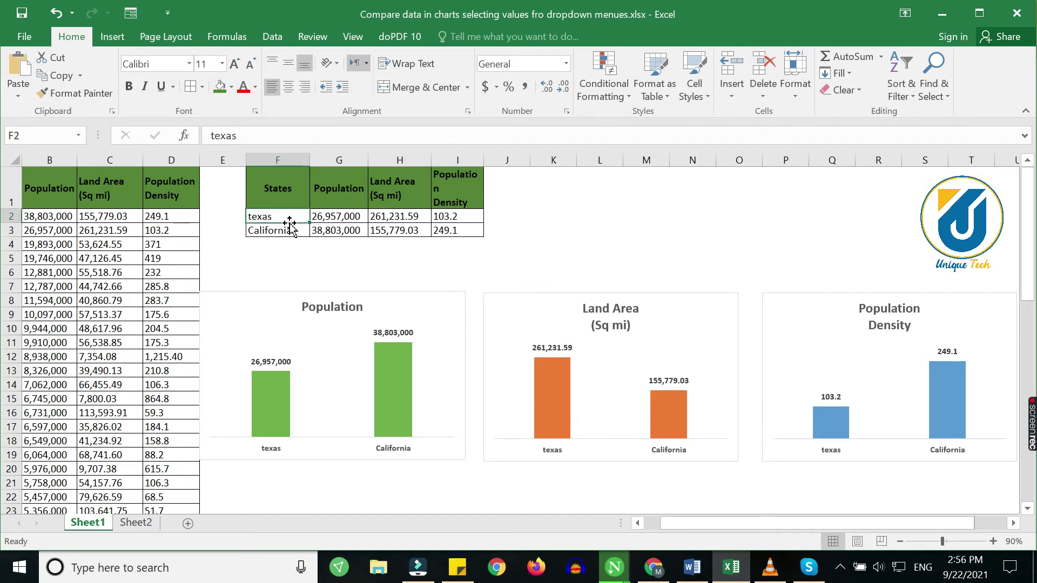
{"action": "left_click_drag", "start_coordinate": [286, 218], "coordinate": [286, 224]}
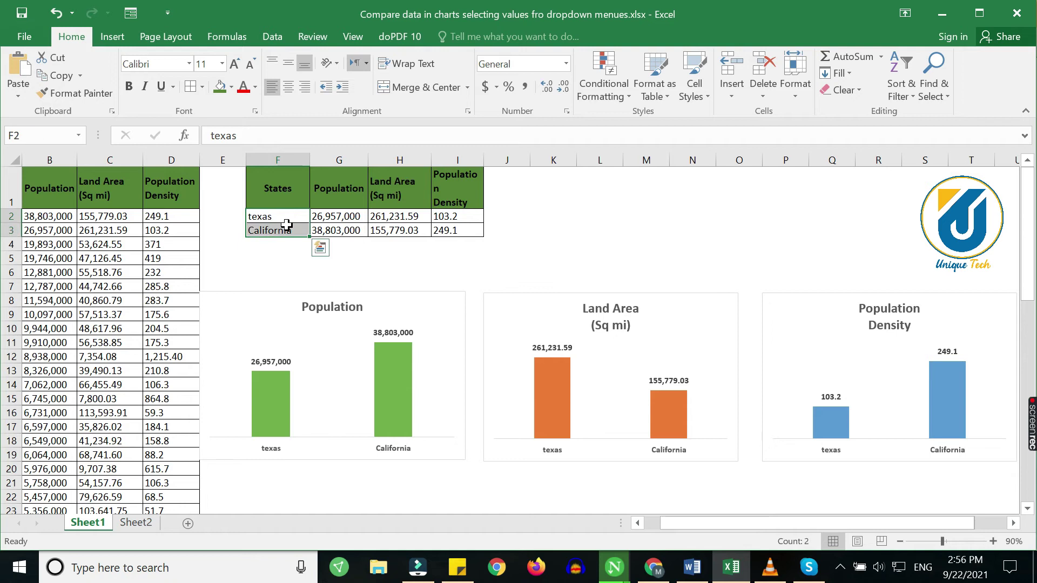
{"action": "key", "text": "Delete"}
Step: Add list data validation with an in-cell dropdown to F2, using the state names in =$A$2:$A$51 as source
{"action": "left_click", "coordinate": [286, 217]}
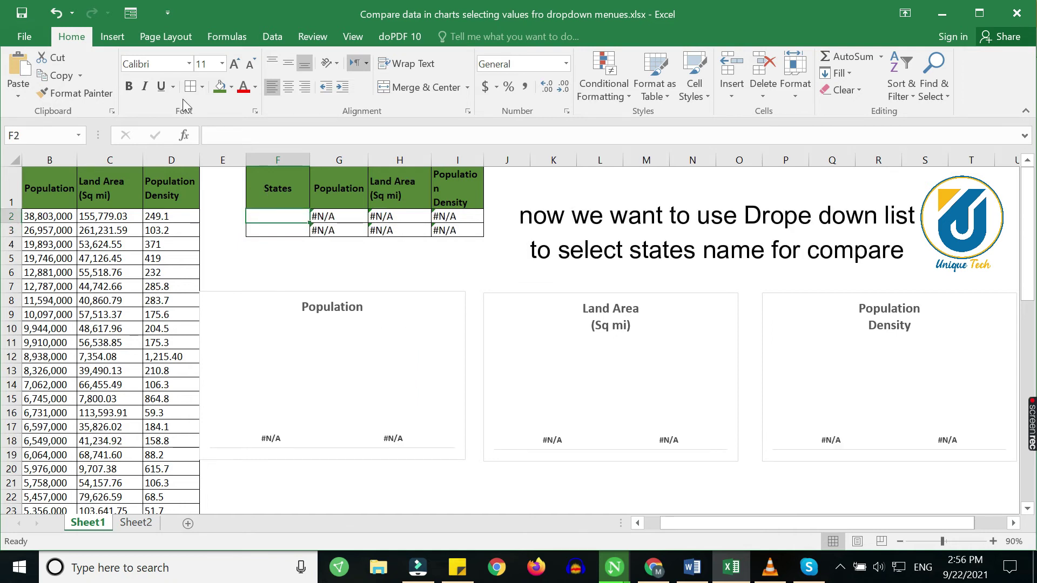
{"action": "left_click", "coordinate": [272, 36]}
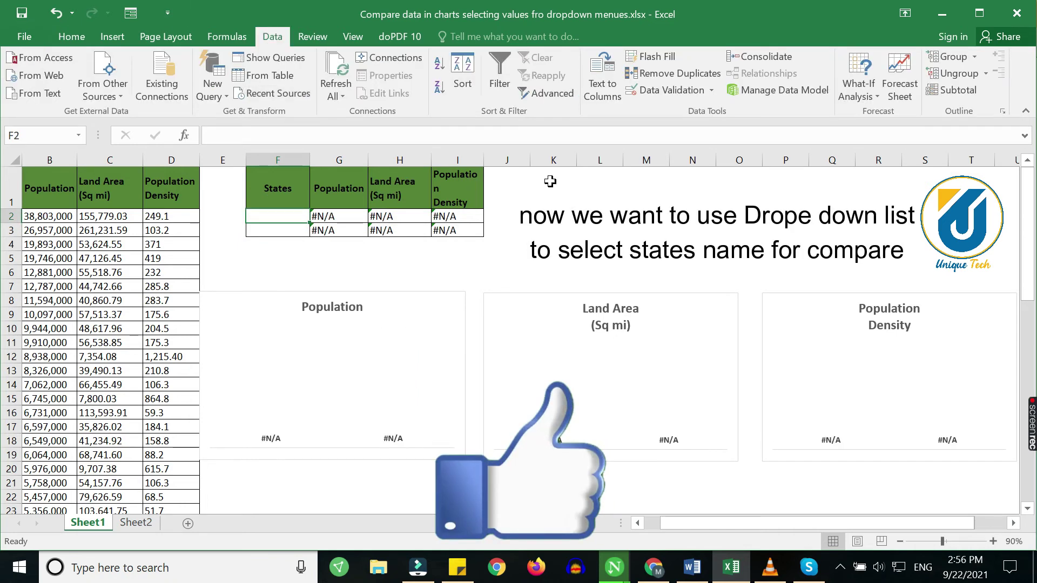
{"action": "left_click", "coordinate": [711, 92]}
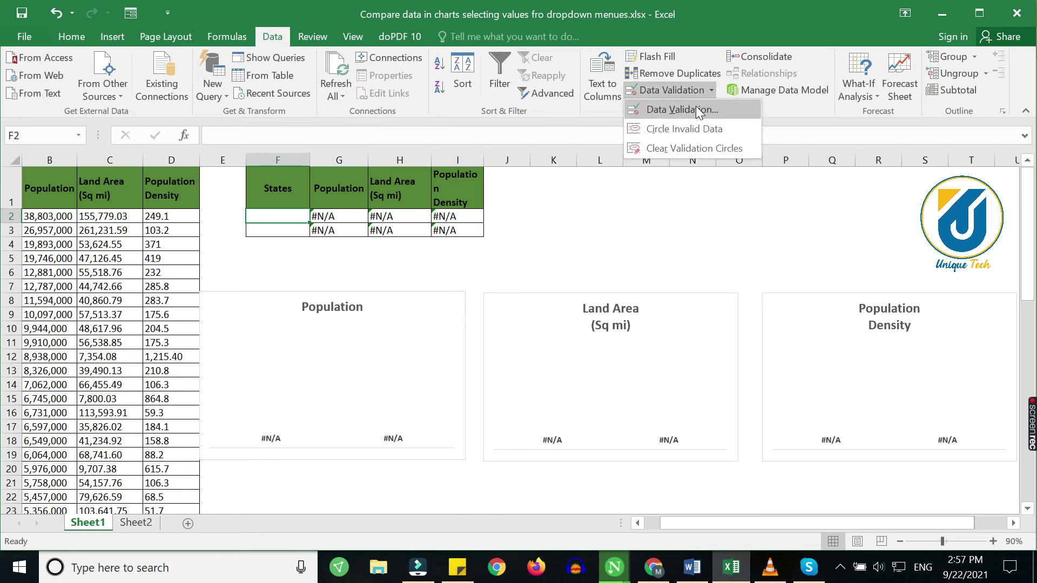
{"action": "left_click", "coordinate": [693, 106]}
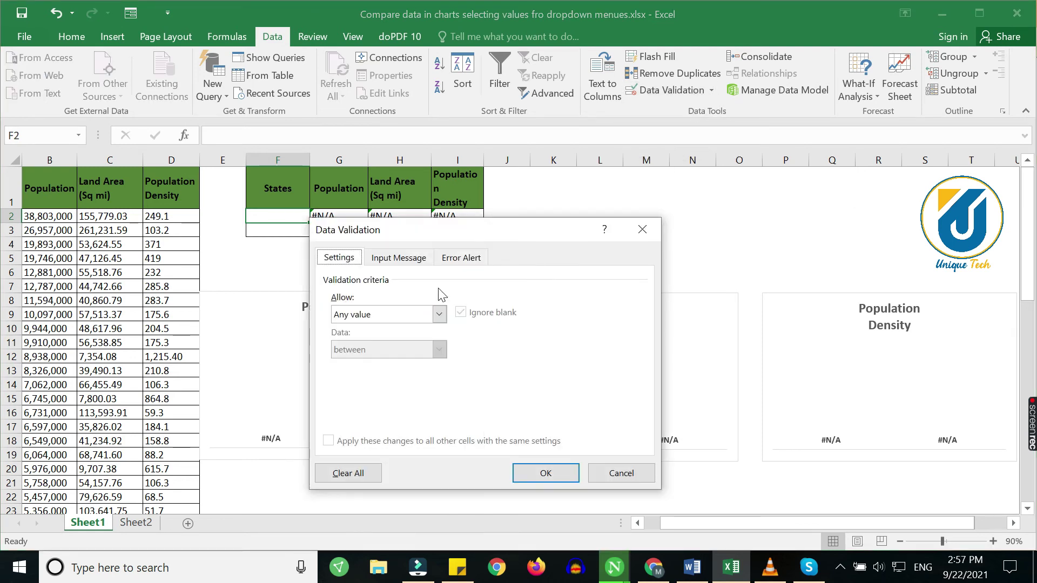
{"action": "left_click", "coordinate": [380, 315]}
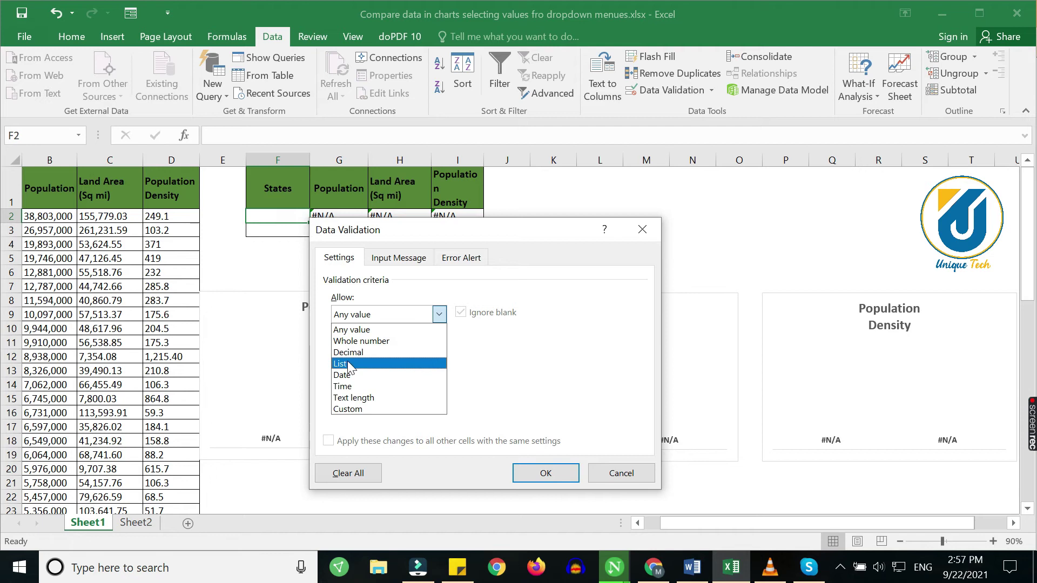
{"action": "left_click", "coordinate": [345, 364]}
{"action": "left_click", "coordinate": [457, 384]}
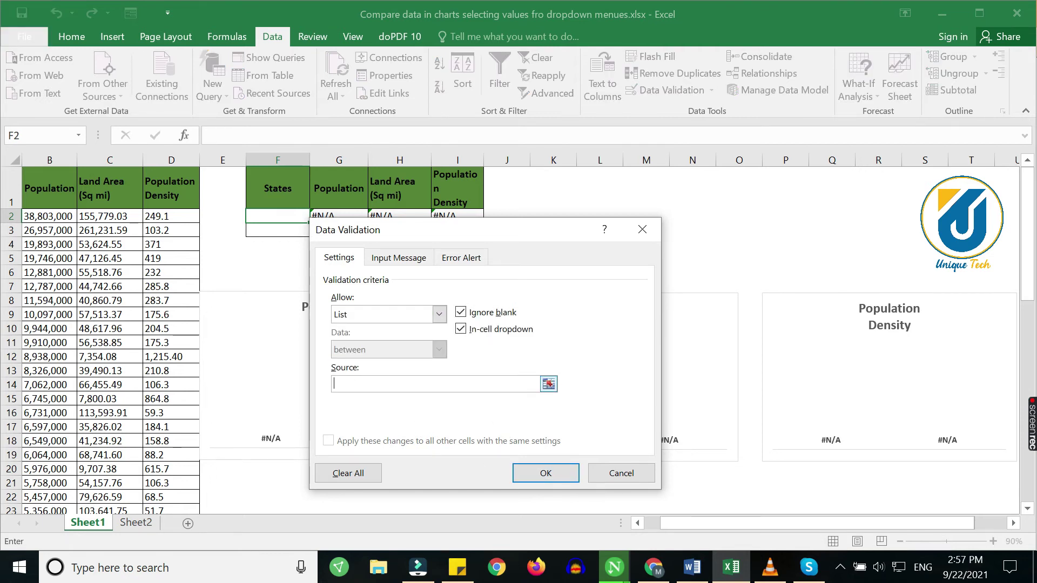
{"action": "left_click_drag", "start_coordinate": [701, 519], "coordinate": [643, 525]}
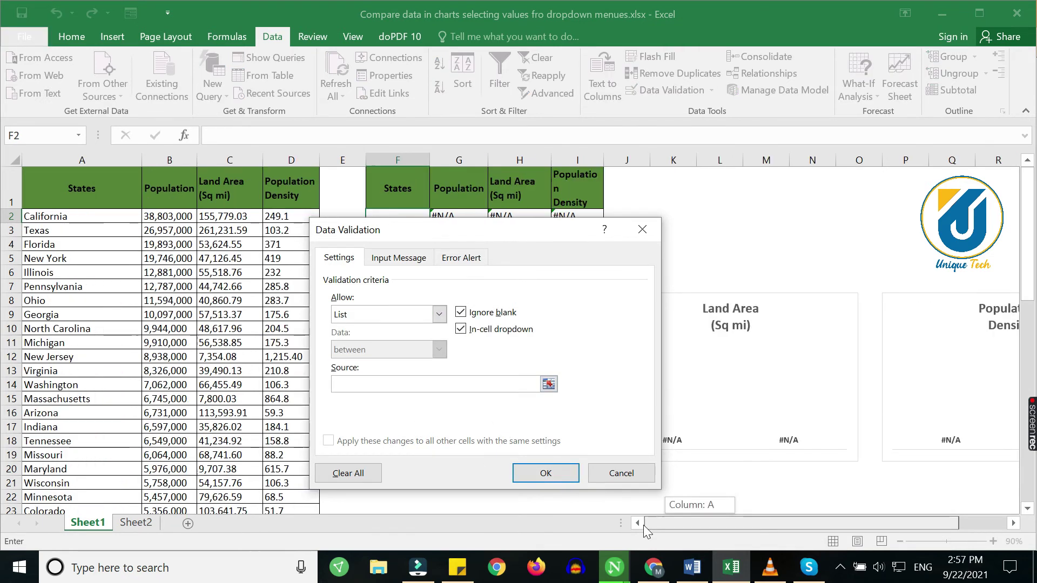
{"action": "left_click_drag", "start_coordinate": [104, 216], "coordinate": [64, 483]}
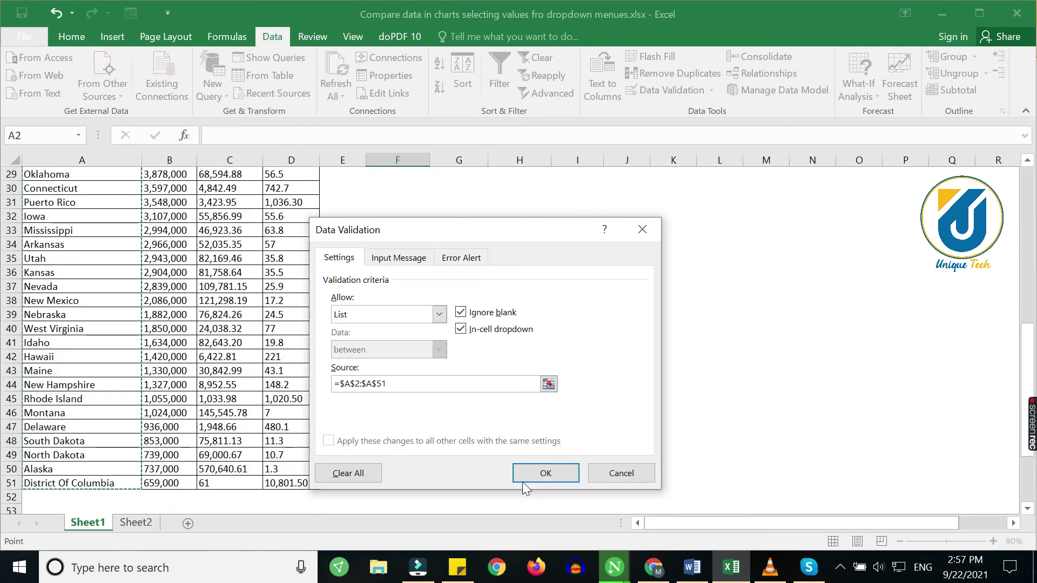
{"action": "left_click", "coordinate": [562, 475]}
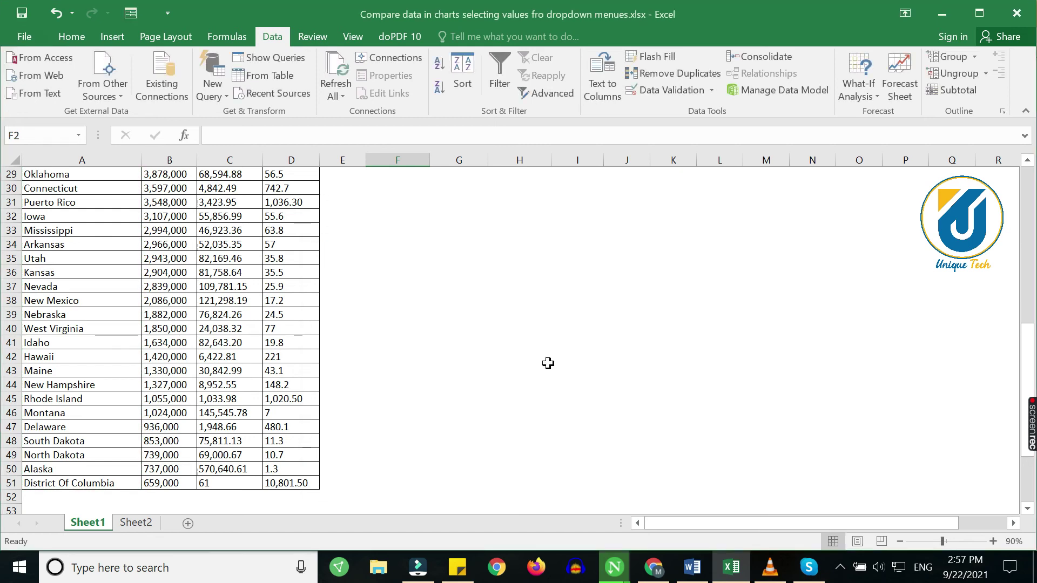
Step: Pick New York as the first state from the dropdown in F2
{"action": "scroll", "coordinate": [548, 362], "scroll_direction": "up", "scroll_amount": 10}
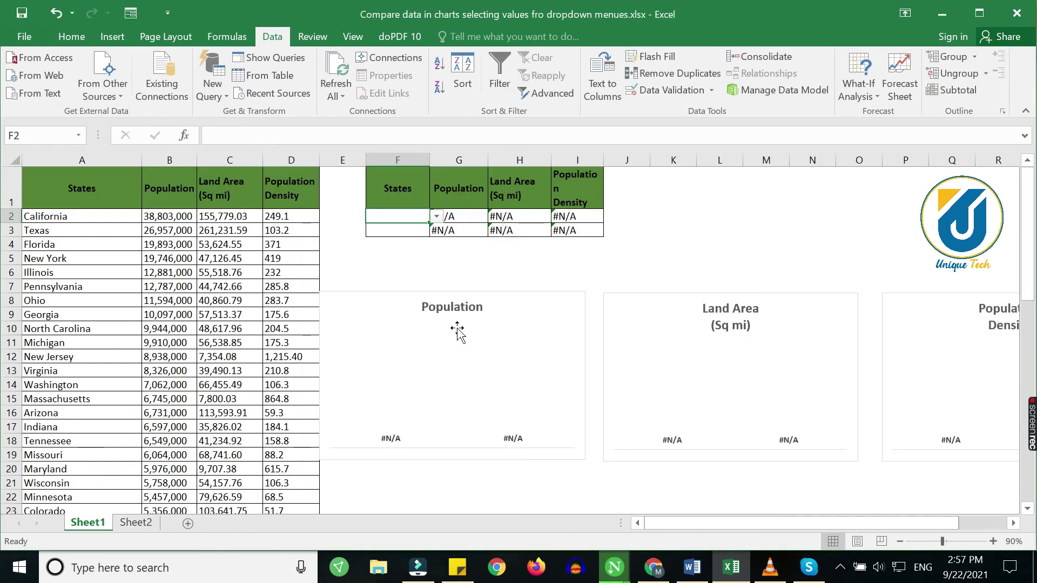
{"action": "left_click", "coordinate": [437, 217]}
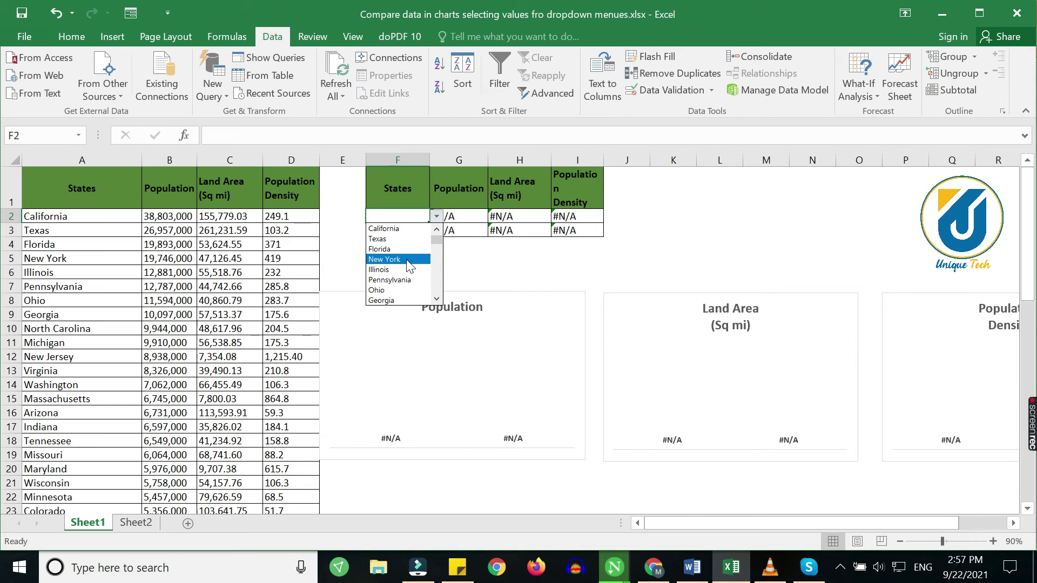
{"action": "left_click", "coordinate": [408, 260]}
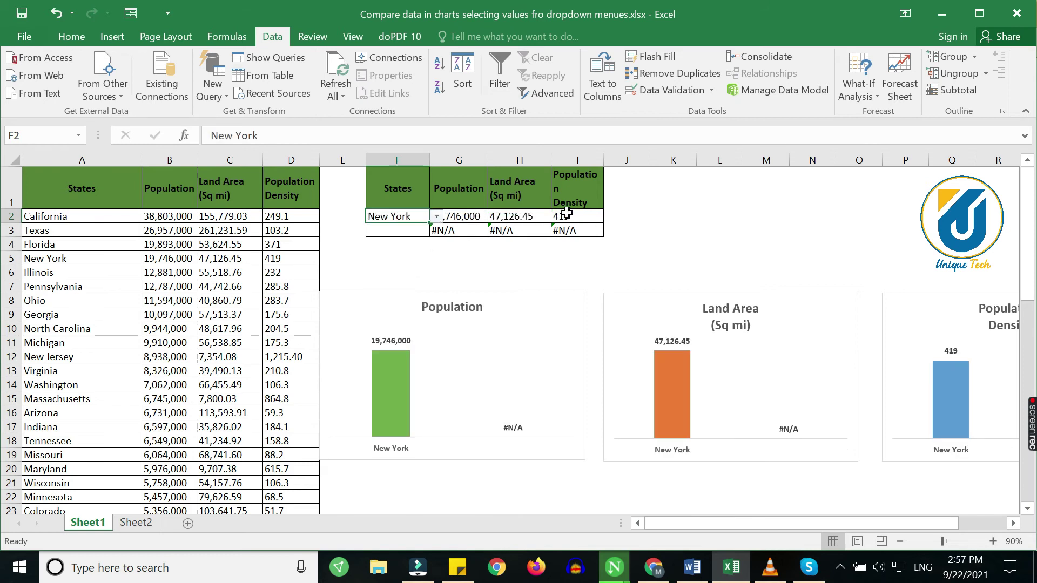
Step: Fill the state dropdown from F2 down to F3 and choose Ohio as the second state
{"action": "left_click", "coordinate": [411, 229]}
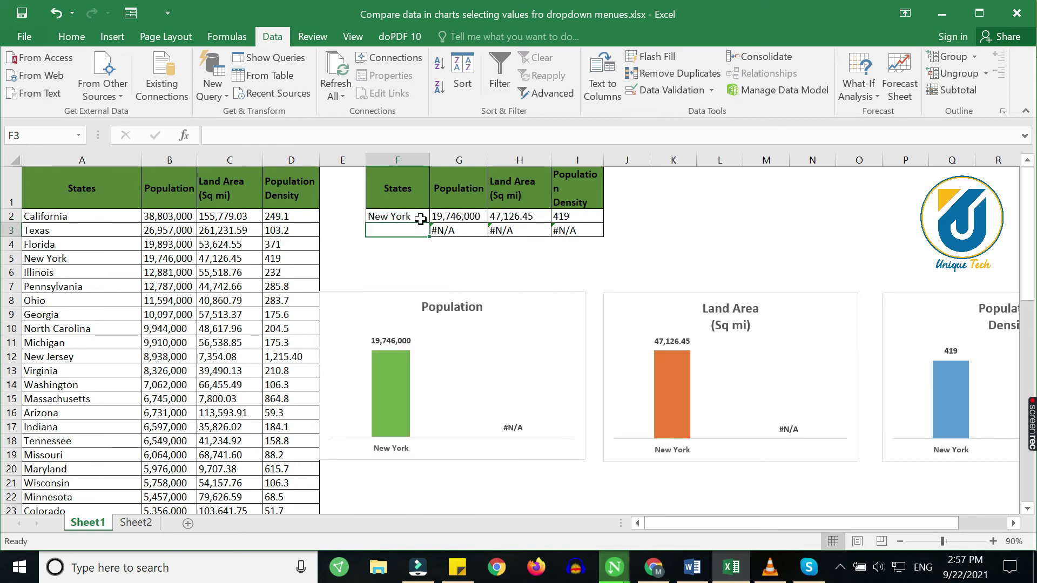
{"action": "left_click", "coordinate": [420, 217]}
{"action": "left_click_drag", "start_coordinate": [430, 227], "coordinate": [431, 239]}
{"action": "left_click", "coordinate": [426, 234]}
{"action": "left_click", "coordinate": [436, 231]}
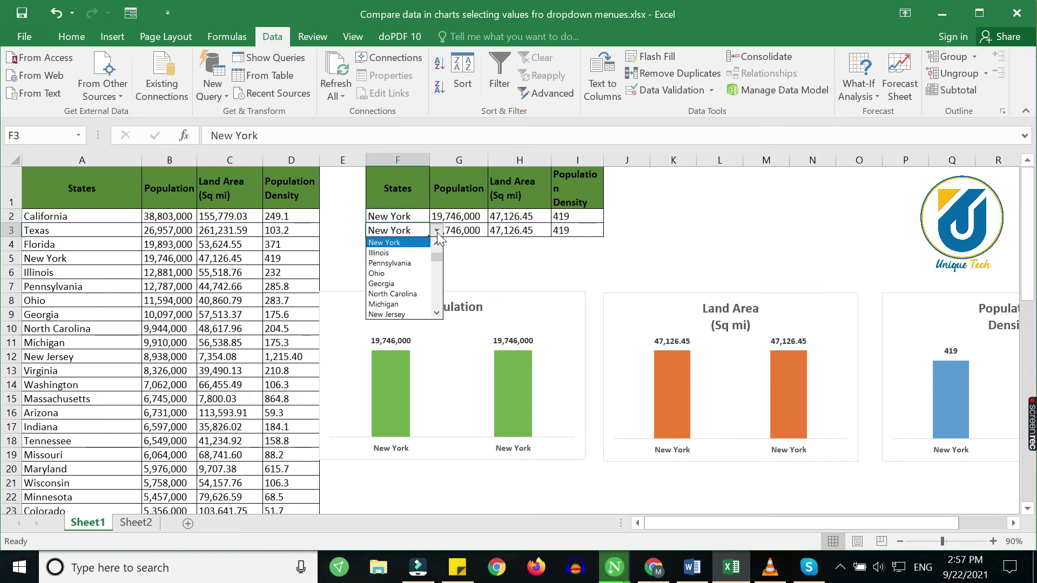
{"action": "left_click", "coordinate": [384, 305]}
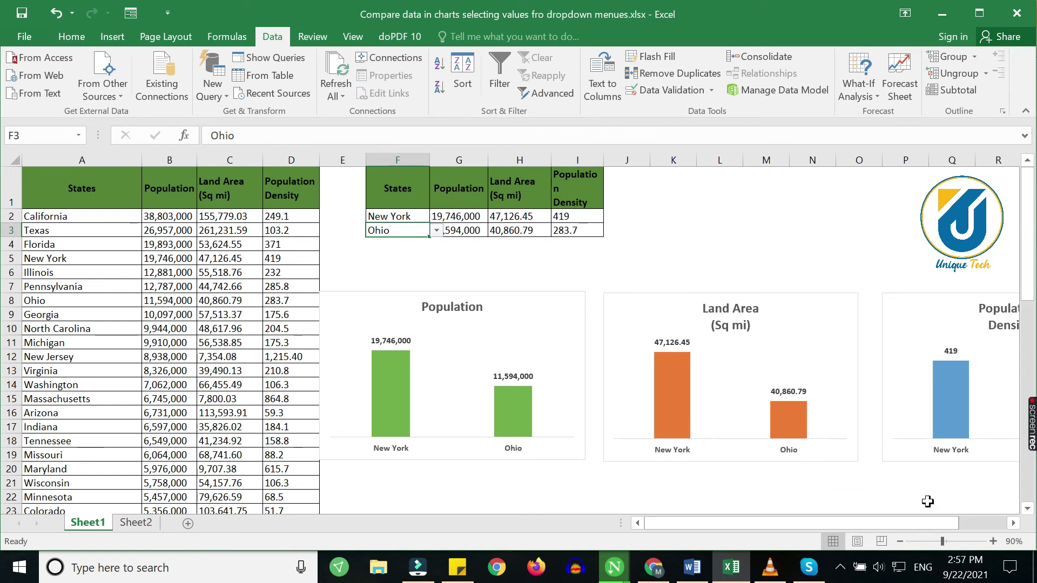
Step: Change the first state in F2 to Michigan using its dropdown
{"action": "left_click_drag", "start_coordinate": [909, 522], "coordinate": [925, 523]}
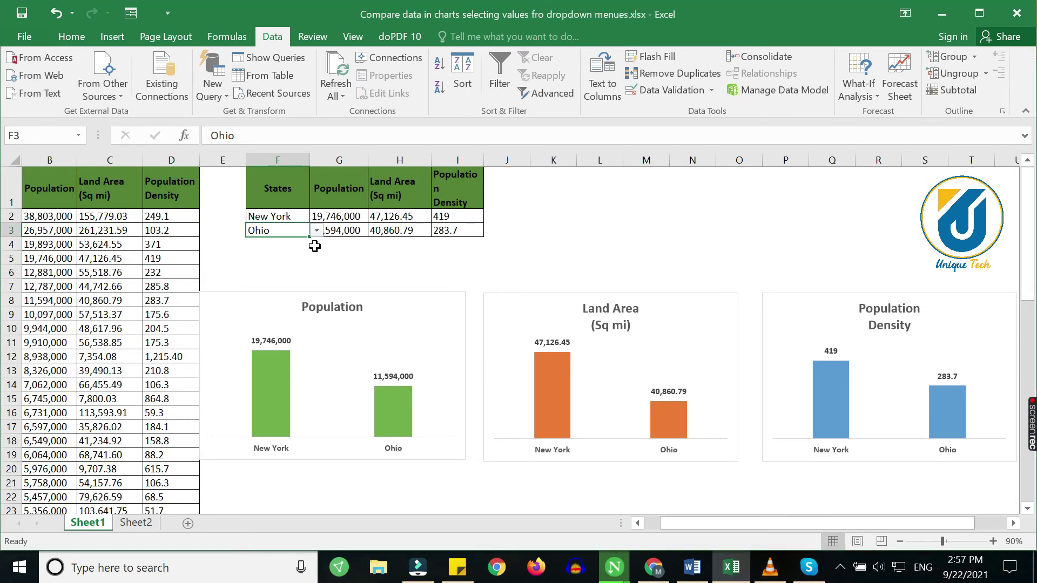
{"action": "left_click", "coordinate": [286, 217]}
{"action": "left_click", "coordinate": [316, 217]}
{"action": "left_click", "coordinate": [278, 293]}
Step: Change the second state in F3 to West Virginia using its dropdown
{"action": "left_click", "coordinate": [297, 227]}
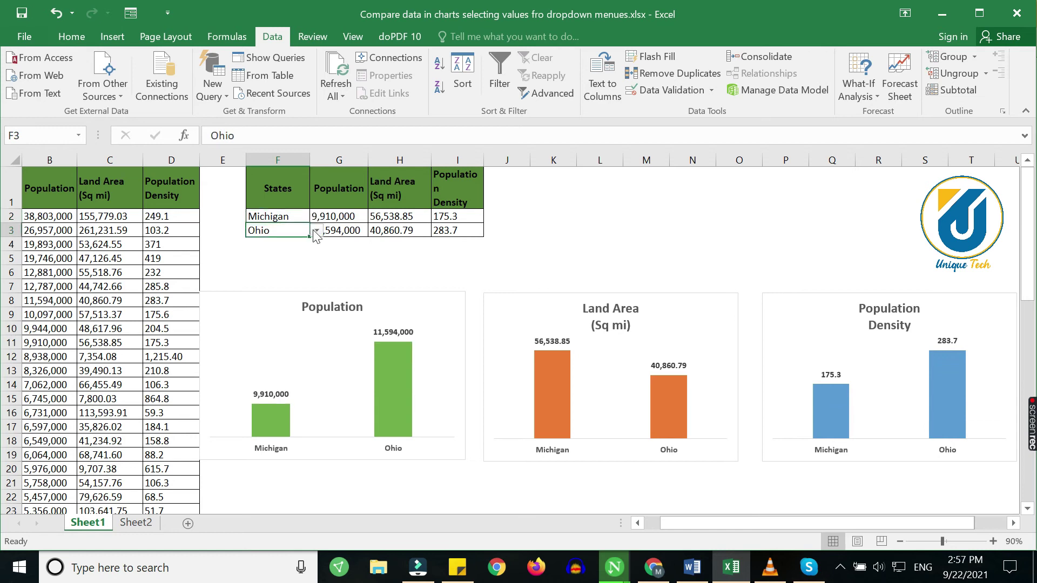
{"action": "left_click", "coordinate": [316, 231]}
{"action": "scroll", "coordinate": [316, 278], "scroll_direction": "up", "scroll_amount": 10}
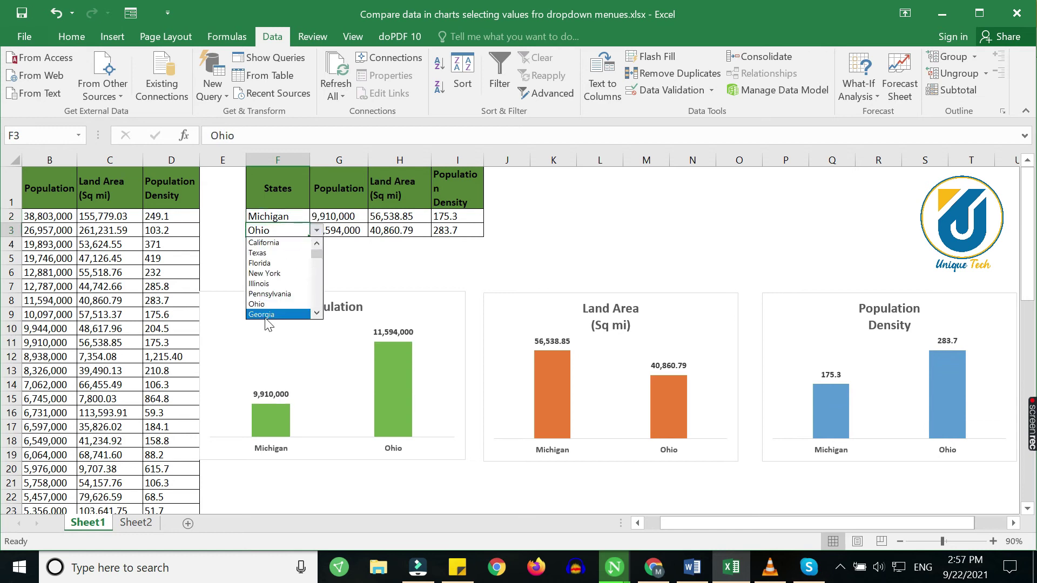
{"action": "left_click", "coordinate": [317, 313]}
{"action": "scroll", "coordinate": [318, 313], "scroll_direction": "down", "scroll_amount": 10}
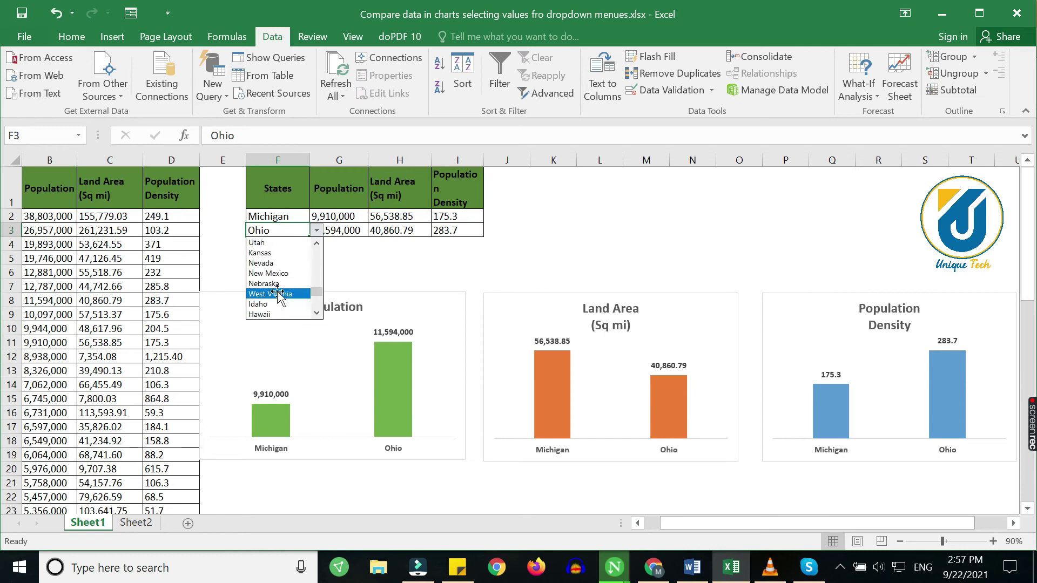
{"action": "left_click", "coordinate": [277, 294]}
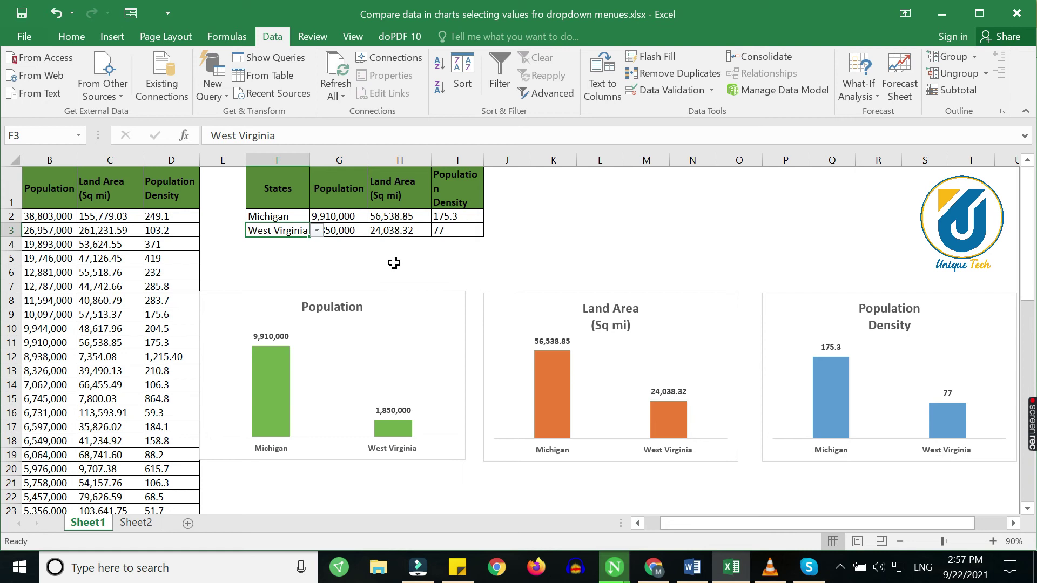
{"action": "left_click_drag", "start_coordinate": [682, 522], "coordinate": [660, 524]}
{"action": "left_click", "coordinate": [467, 270]}
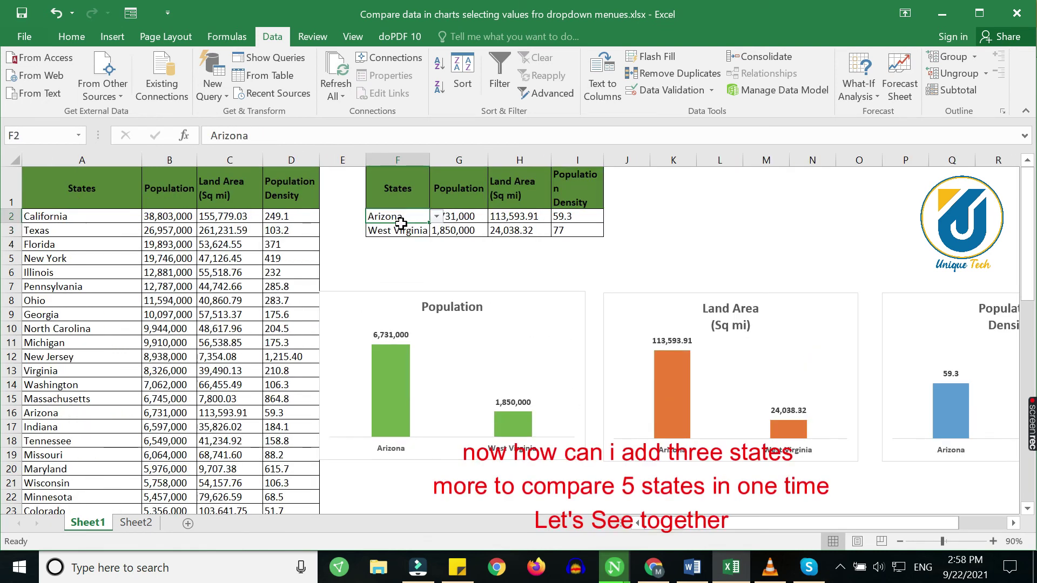
Step: Insert blank cells at E3:U6, shifting the existing cells down, to make room for more states in the comparison table
{"action": "left_click_drag", "start_coordinate": [400, 216], "coordinate": [402, 272]}
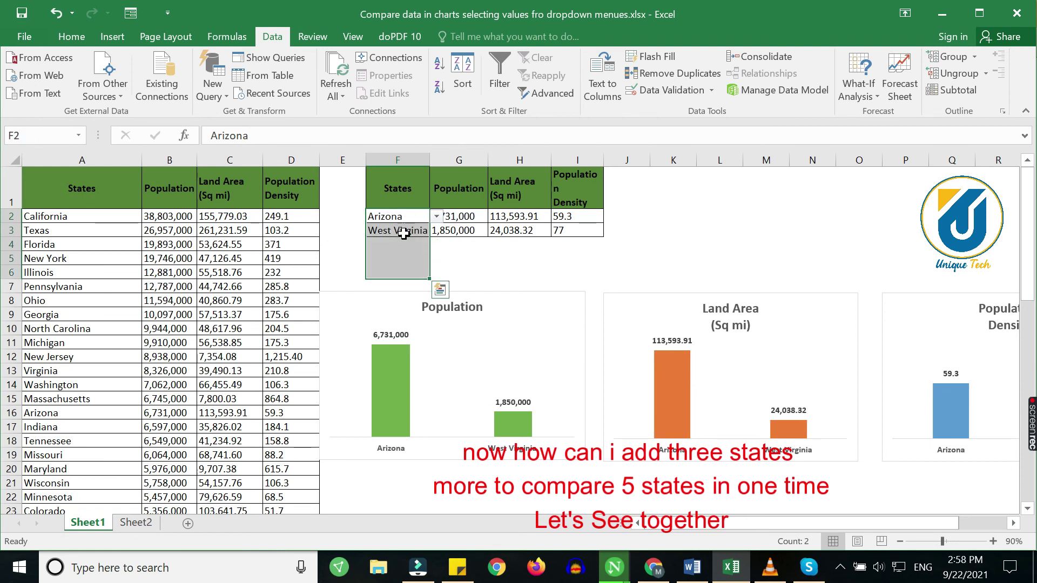
{"action": "left_click_drag", "start_coordinate": [455, 244], "coordinate": [453, 253]}
{"action": "left_click_drag", "start_coordinate": [356, 230], "coordinate": [1007, 252]}
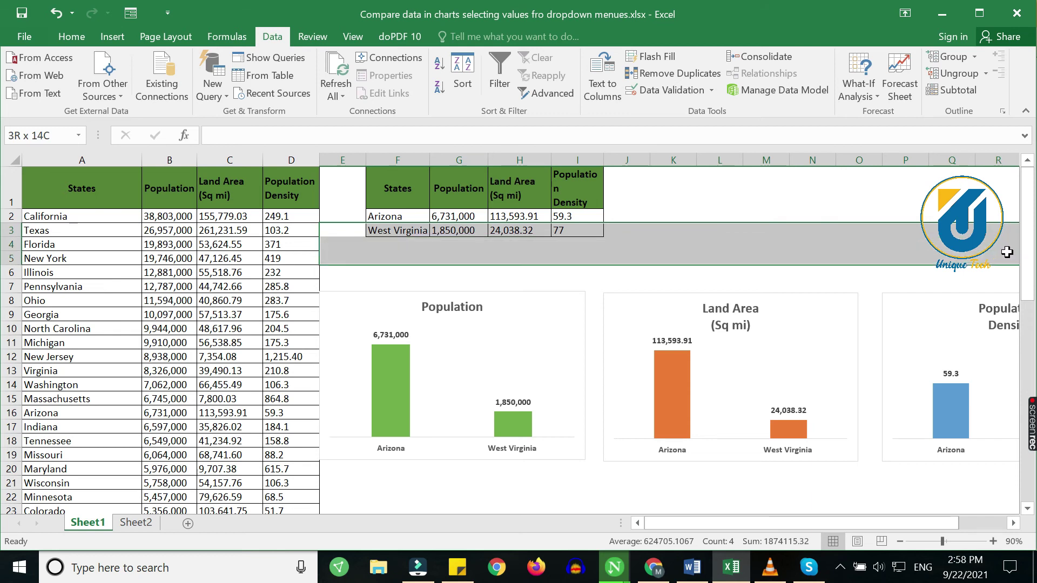
{"action": "left_click_drag", "start_coordinate": [1011, 256], "coordinate": [988, 278]}
{"action": "right_click", "coordinate": [580, 251]}
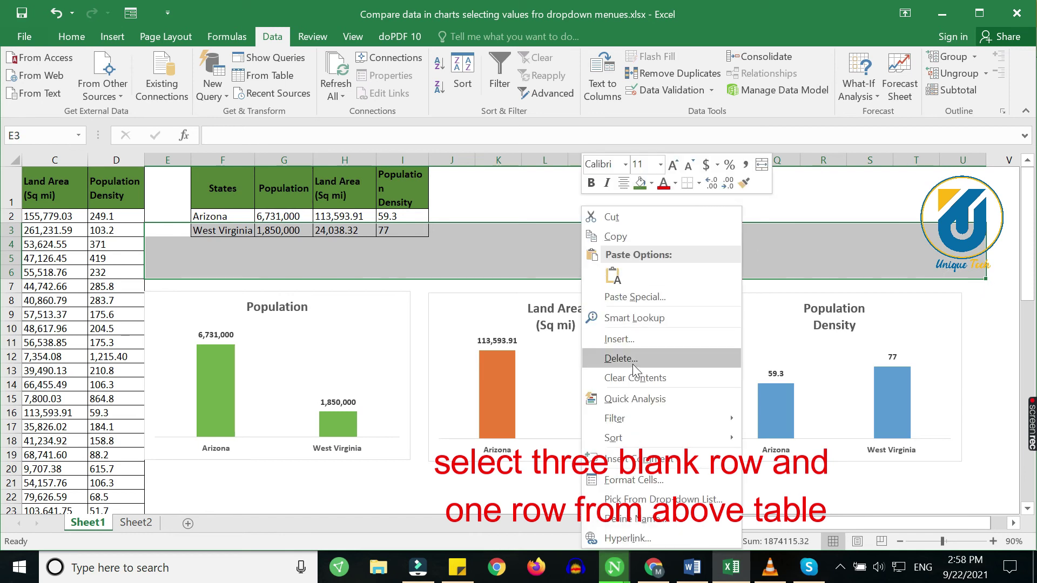
{"action": "left_click", "coordinate": [619, 340]}
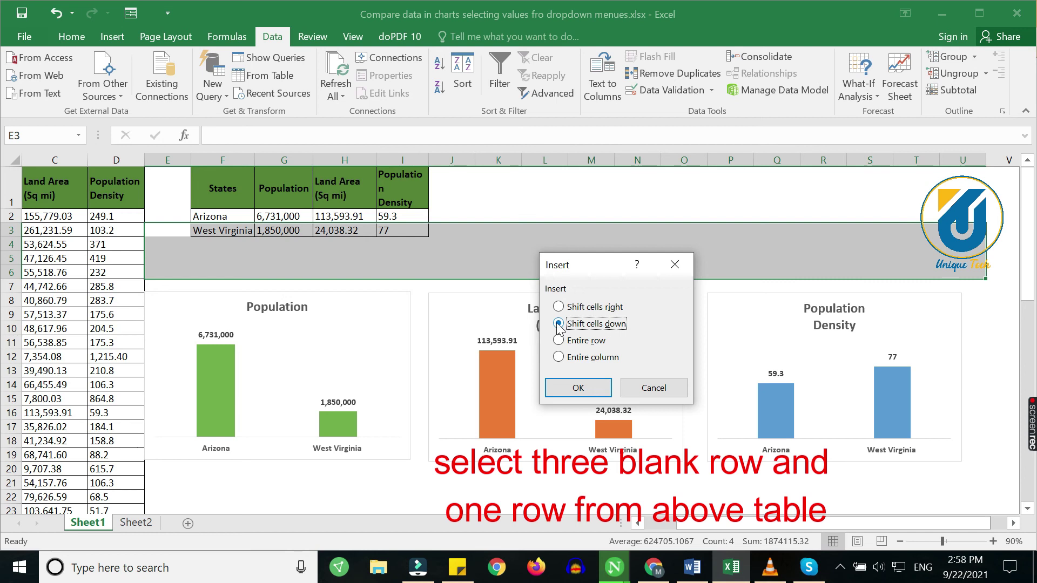
{"action": "left_click", "coordinate": [570, 388]}
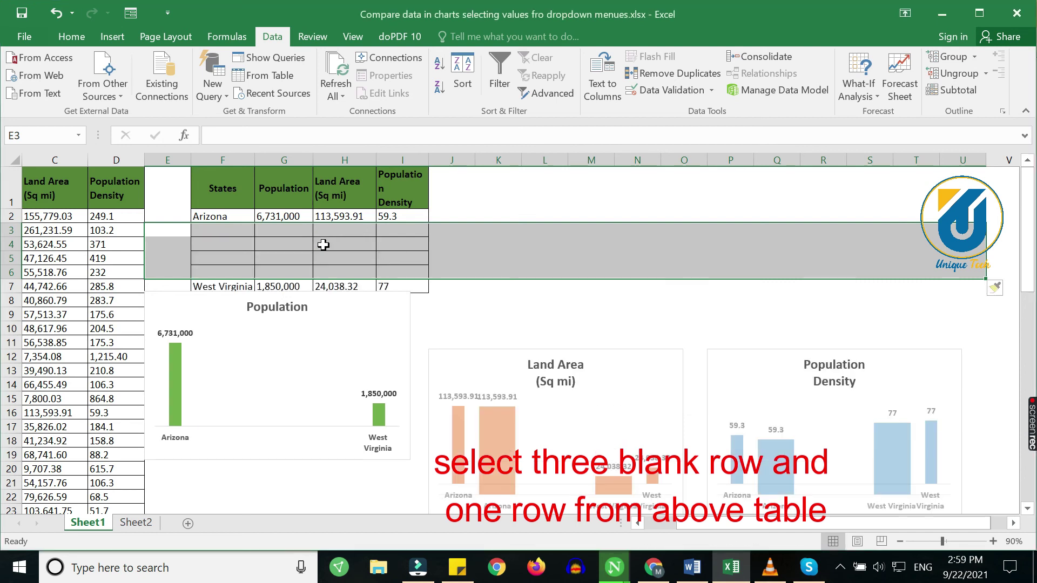
Step: Move the Population chart down in line with the other two charts and check the source ranges of the Land Area and Population Density charts
{"action": "left_click", "coordinate": [323, 244]}
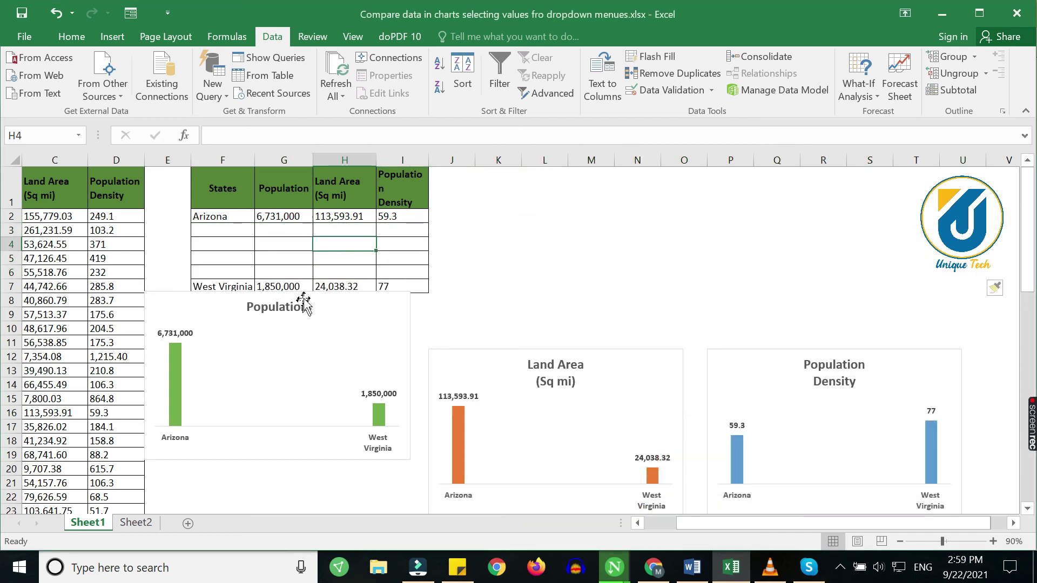
{"action": "left_click_drag", "start_coordinate": [305, 294], "coordinate": [310, 351]}
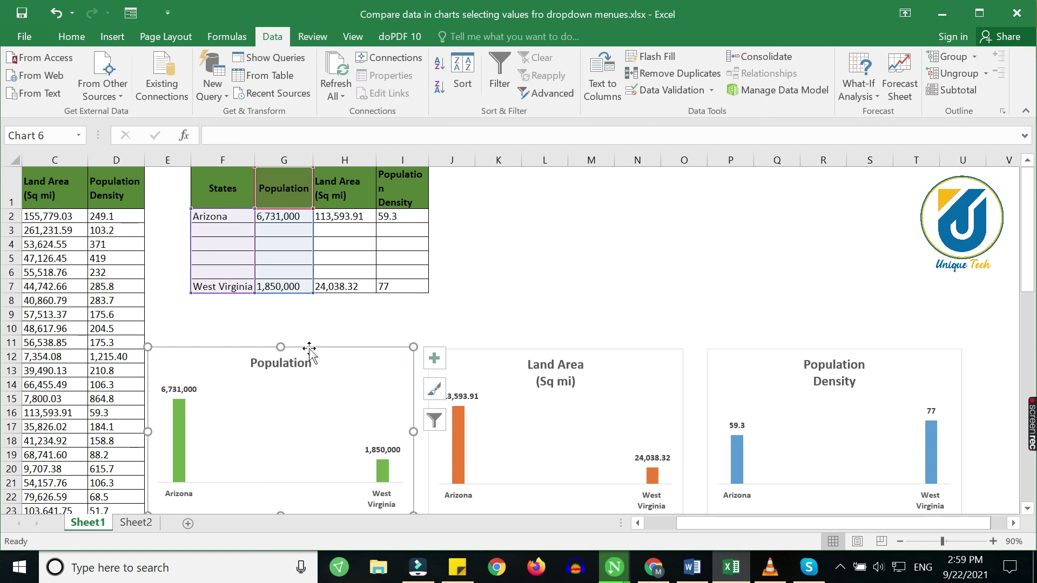
{"action": "left_click", "coordinate": [527, 352]}
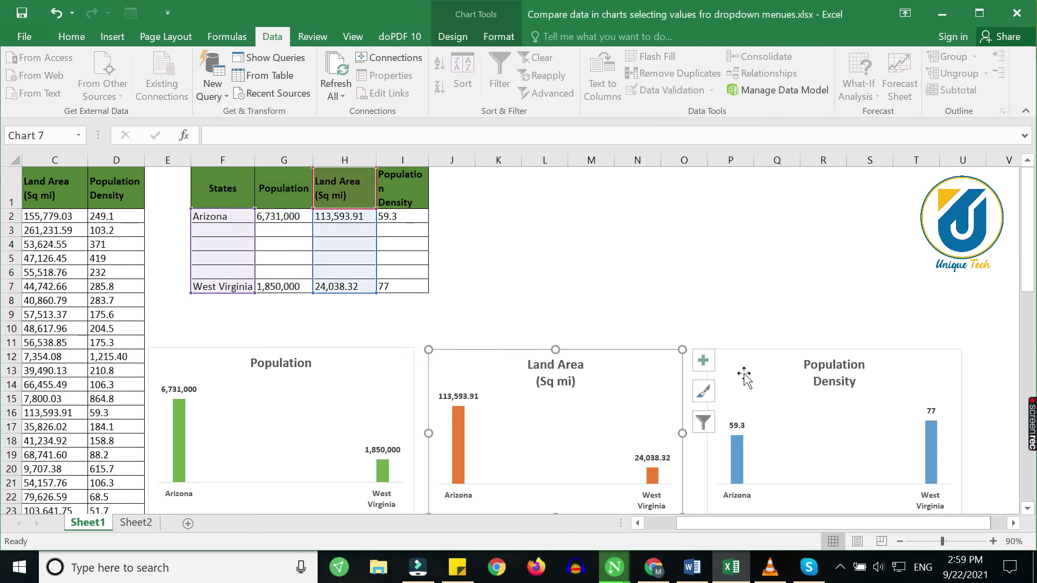
{"action": "left_click", "coordinate": [751, 352]}
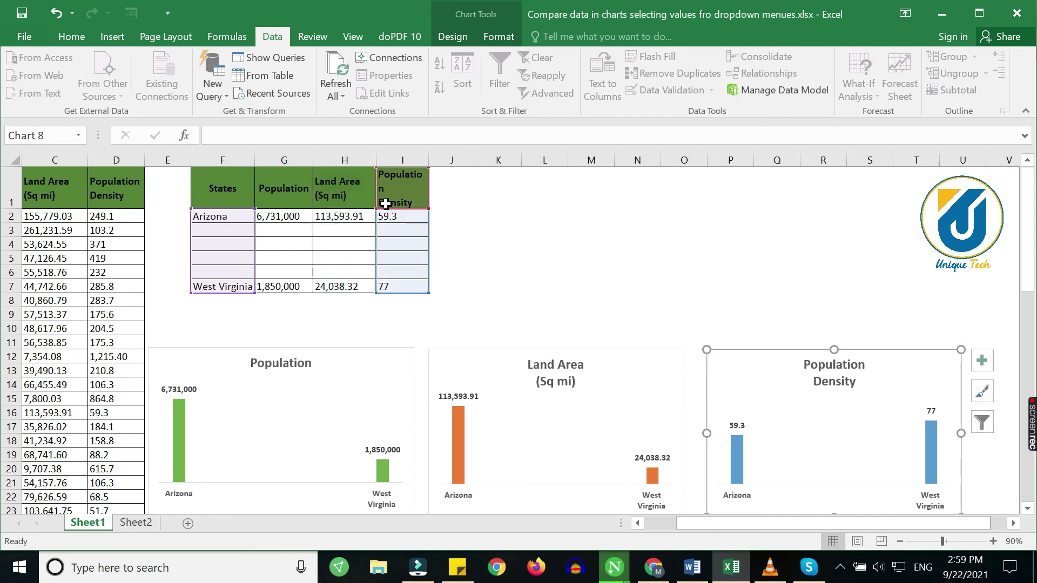
Step: Fill the Arizona row F2:I2 down through row 7 of the comparison table
{"action": "left_click", "coordinate": [233, 216]}
{"action": "left_click_drag", "start_coordinate": [286, 233], "coordinate": [409, 288]}
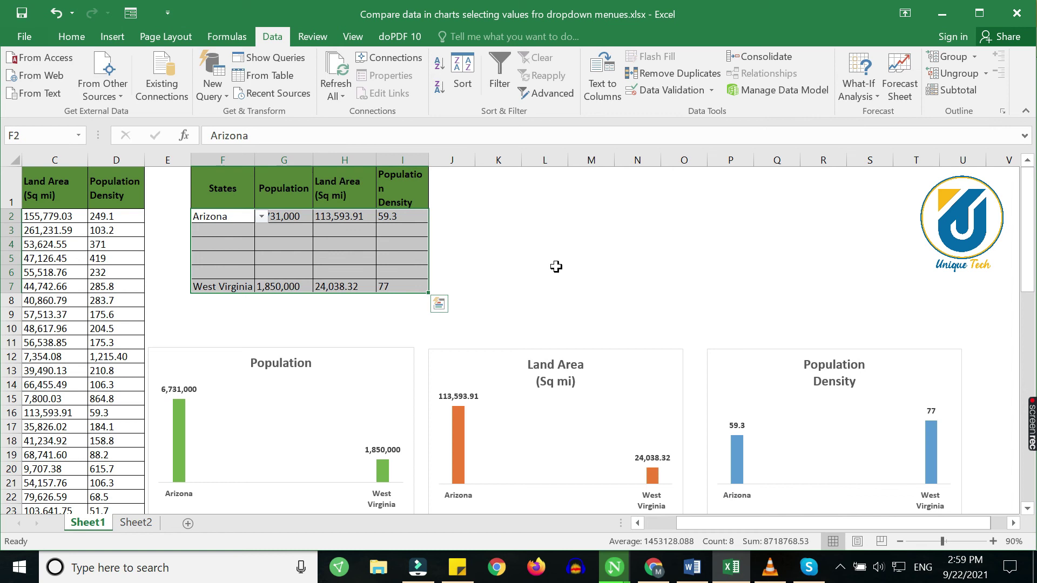
{"action": "key", "text": "ctrl+d"}
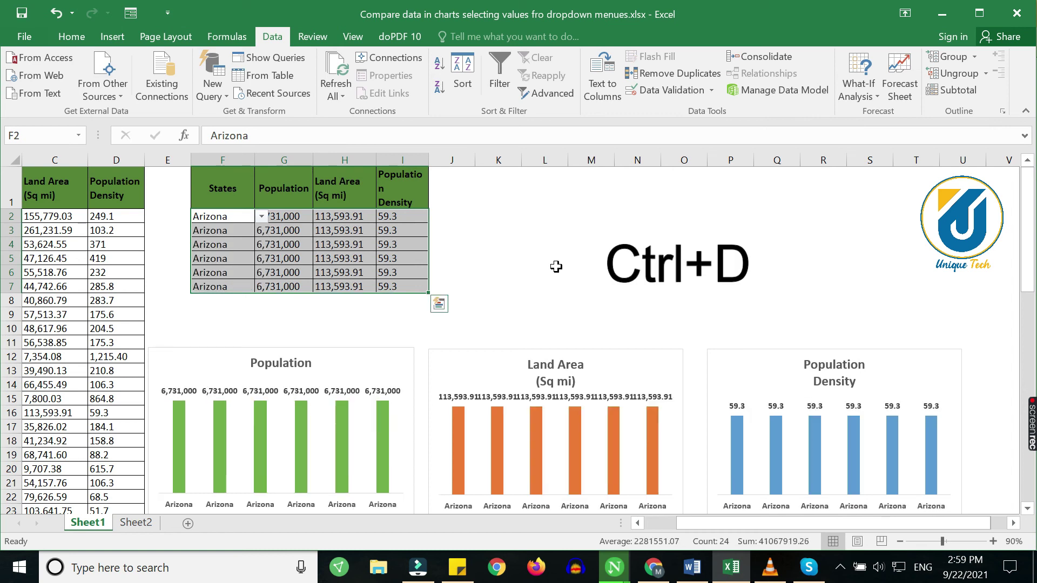
Step: Change the states in F3 and F4 to Wisconsin using their dropdowns
{"action": "left_click", "coordinate": [227, 231]}
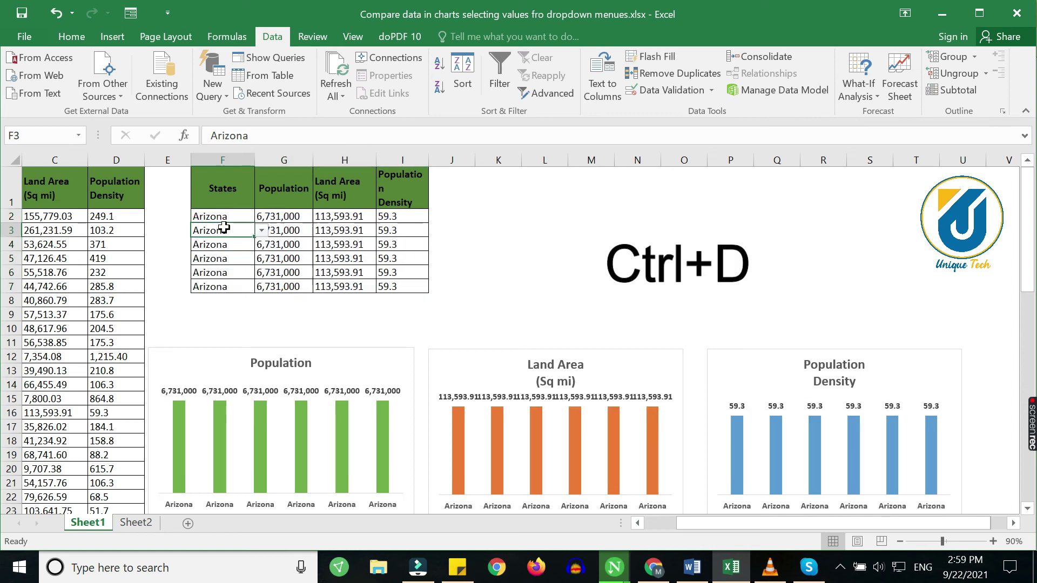
{"action": "left_click", "coordinate": [262, 230]}
{"action": "left_click", "coordinate": [232, 294]}
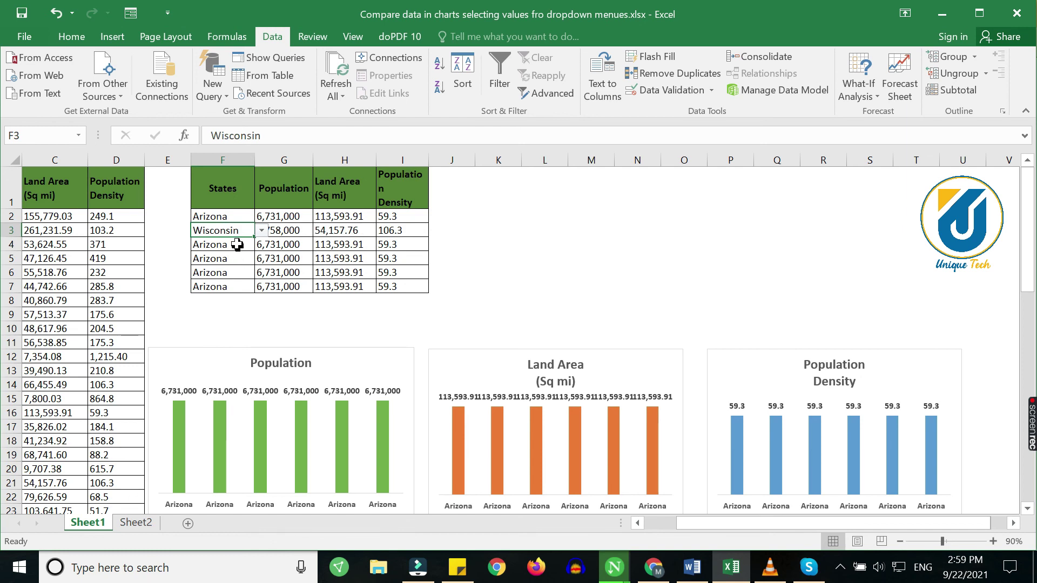
{"action": "left_click", "coordinate": [238, 245]}
{"action": "left_click", "coordinate": [261, 244]}
{"action": "left_click", "coordinate": [234, 308]}
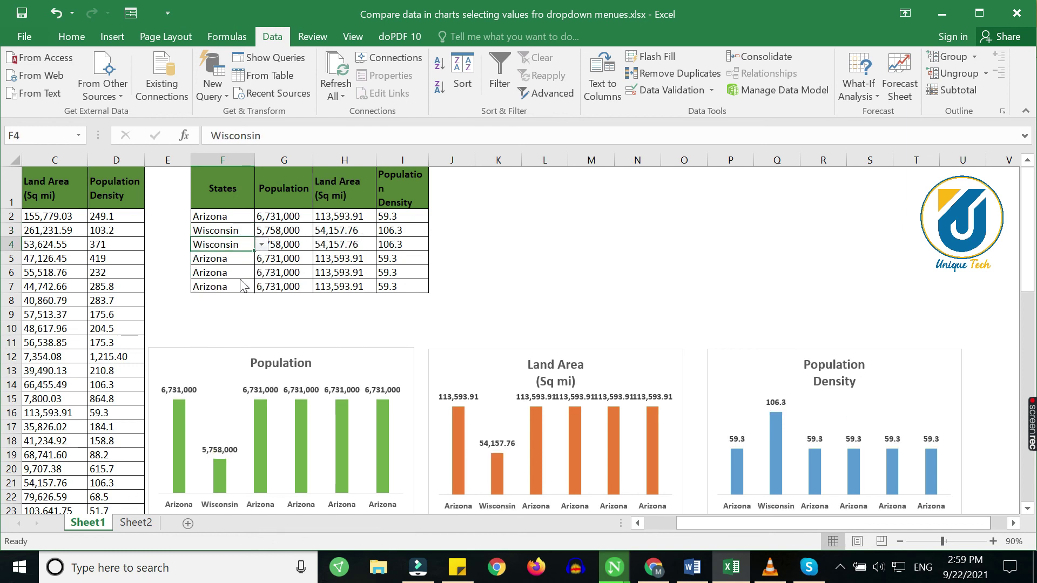
Step: Choose Arizona from the state dropdown in F5
{"action": "left_click", "coordinate": [246, 259]}
{"action": "left_click", "coordinate": [261, 259]}
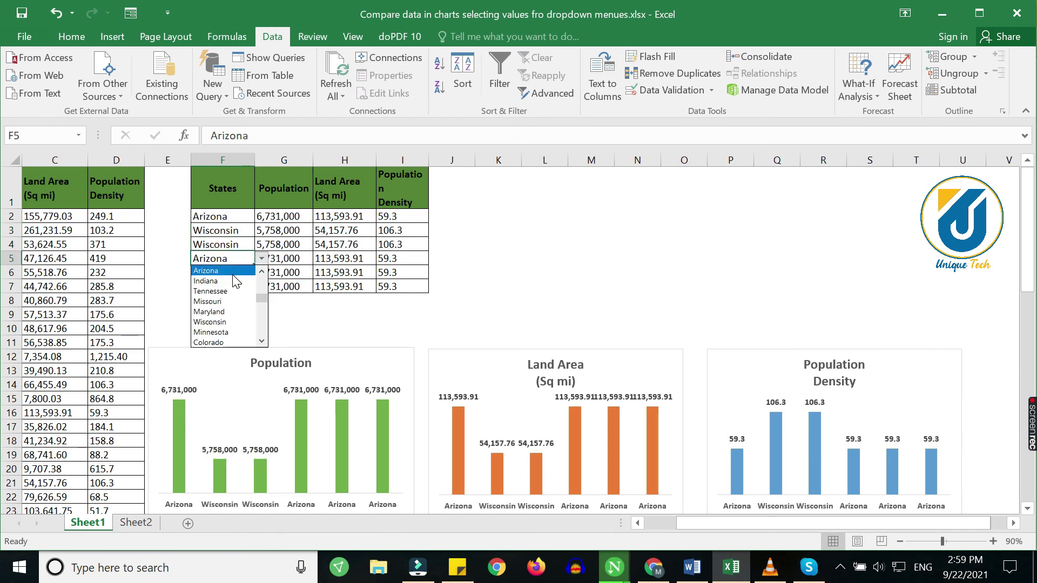
{"action": "left_click", "coordinate": [234, 271]}
Step: Change the state in F6 to Florida and the one in F7 to Alaska using their dropdowns
{"action": "left_click", "coordinate": [234, 271]}
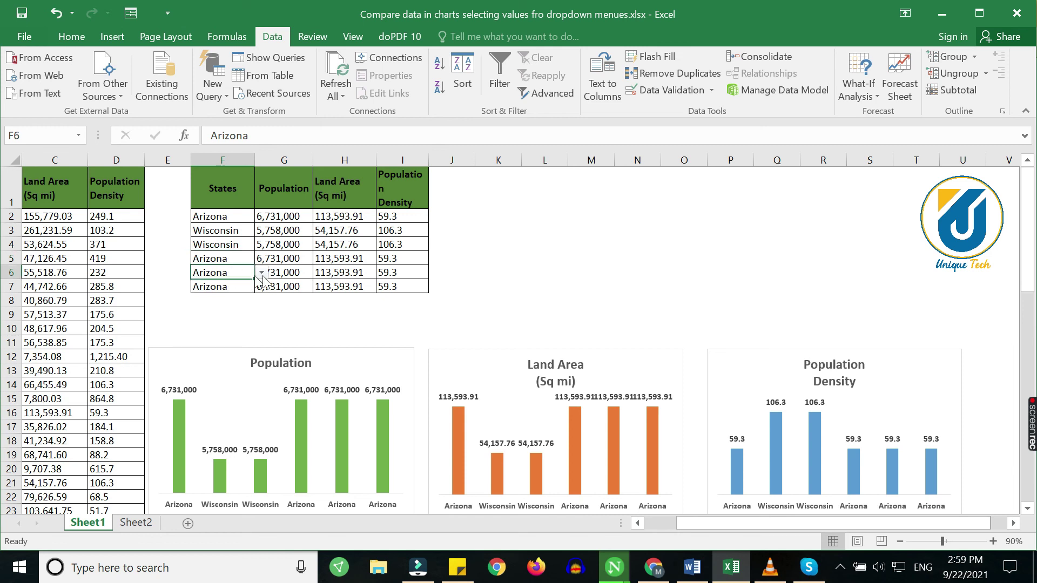
{"action": "left_click", "coordinate": [262, 273]}
{"action": "left_click_drag", "start_coordinate": [263, 313], "coordinate": [263, 286]}
{"action": "left_click", "coordinate": [214, 305]}
{"action": "left_click", "coordinate": [237, 286]}
{"action": "left_click", "coordinate": [261, 289]}
{"action": "left_click_drag", "start_coordinate": [265, 324], "coordinate": [268, 386]}
{"action": "left_click", "coordinate": [225, 368]}
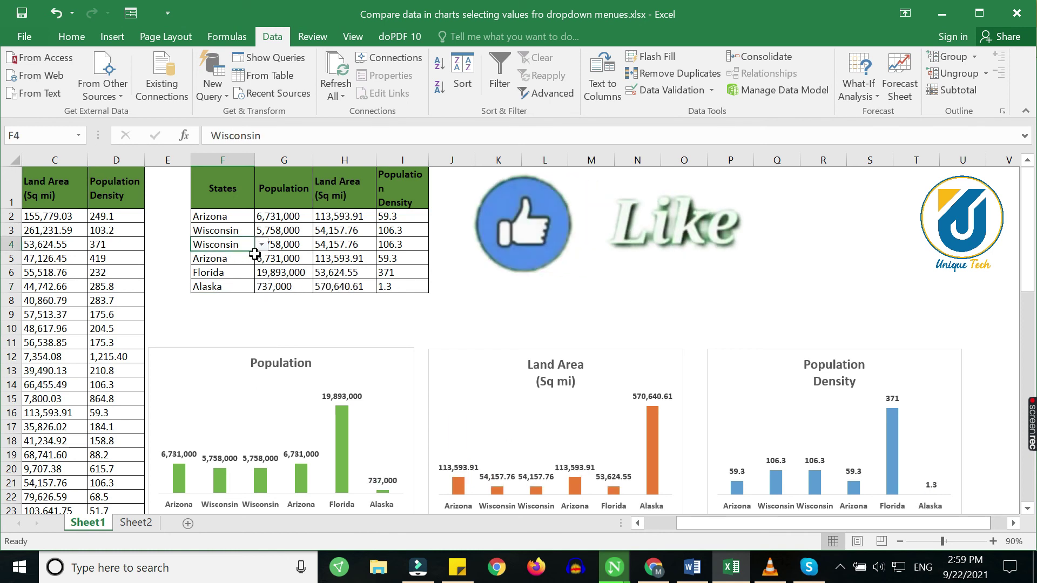
Step: Change the duplicate Wisconsin entry in F4 to South Carolina using its dropdown
{"action": "left_click", "coordinate": [235, 244]}
{"action": "left_click", "coordinate": [262, 244]}
{"action": "left_click", "coordinate": [233, 298]}
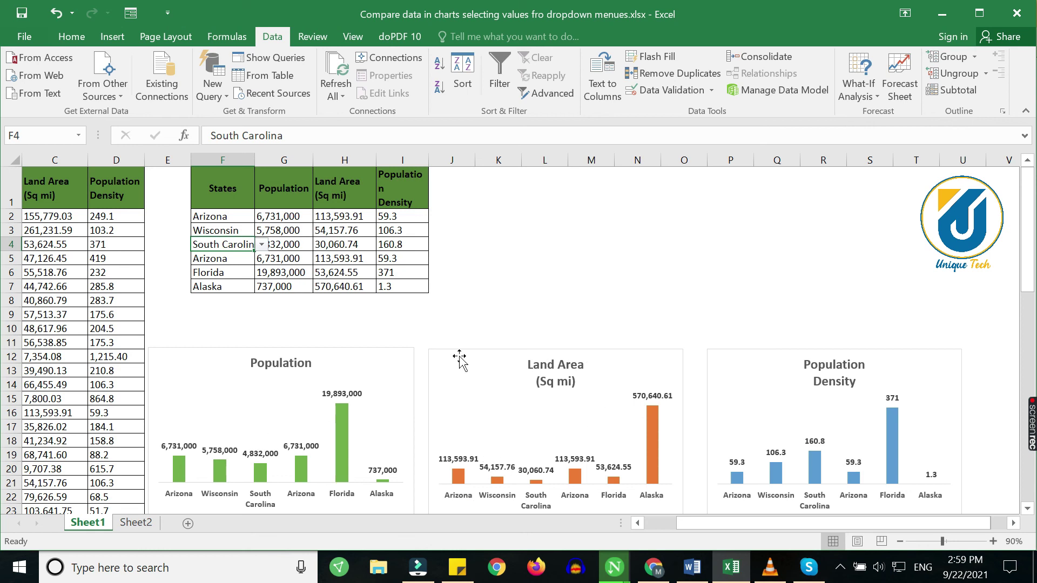
Step: Place the Population Density chart against the Land Area chart and move all three charts up together to just below the comparison table
{"action": "left_click_drag", "start_coordinate": [1030, 276], "coordinate": [1031, 288]}
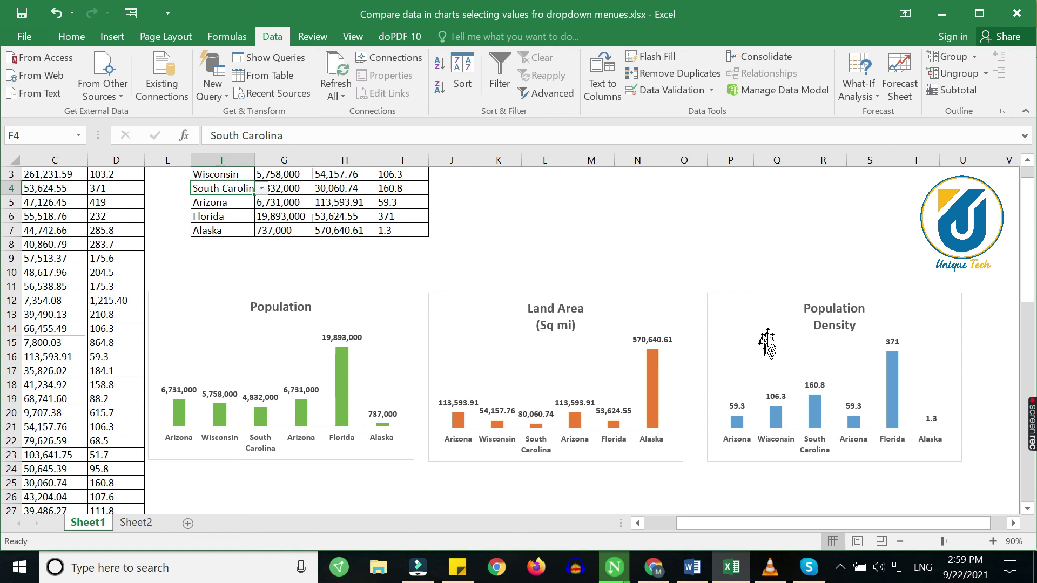
{"action": "left_click", "coordinate": [738, 303]}
{"action": "left_click_drag", "start_coordinate": [717, 296], "coordinate": [632, 291]}
{"action": "left_click", "coordinate": [650, 294], "text": "ctrl"}
{"action": "left_click", "coordinate": [382, 294], "text": "ctrl"}
{"action": "left_click_drag", "start_coordinate": [381, 294], "coordinate": [378, 243]}
{"action": "left_click_drag", "start_coordinate": [1028, 240], "coordinate": [1030, 230]}
{"action": "left_click", "coordinate": [495, 257]}
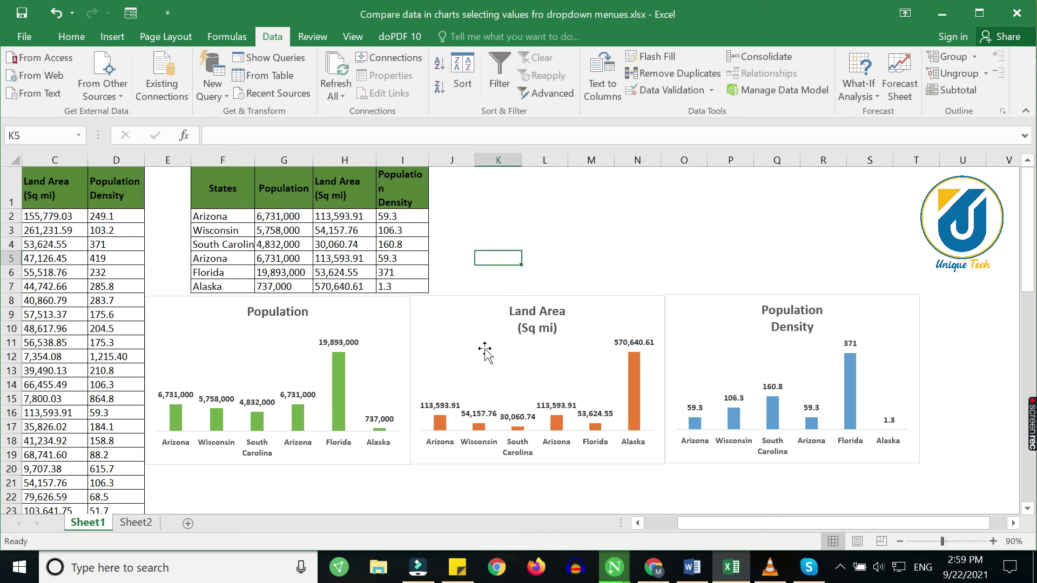
Step: Select the Population Density chart
{"action": "left_click", "coordinate": [738, 300]}
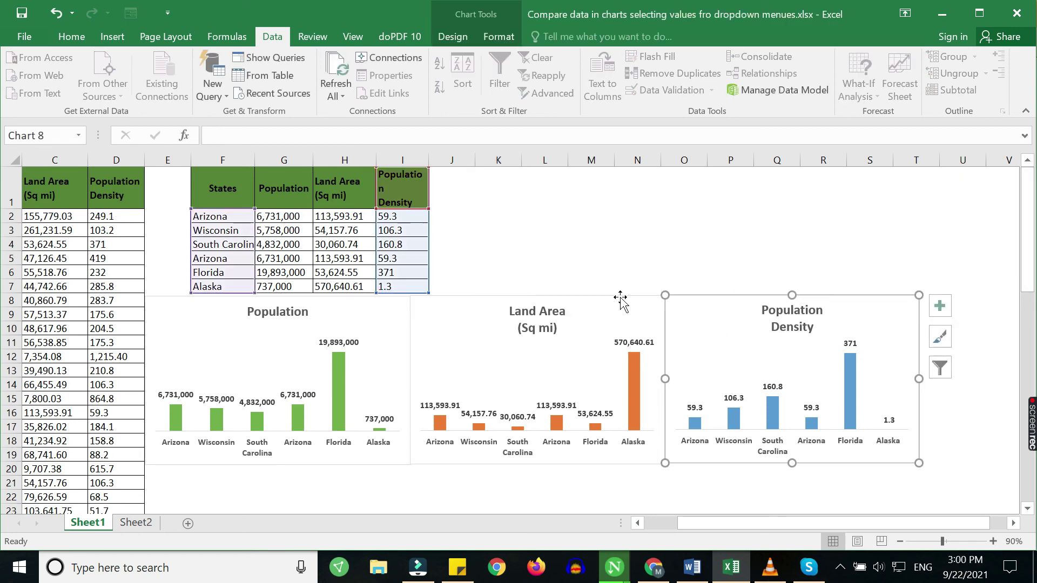